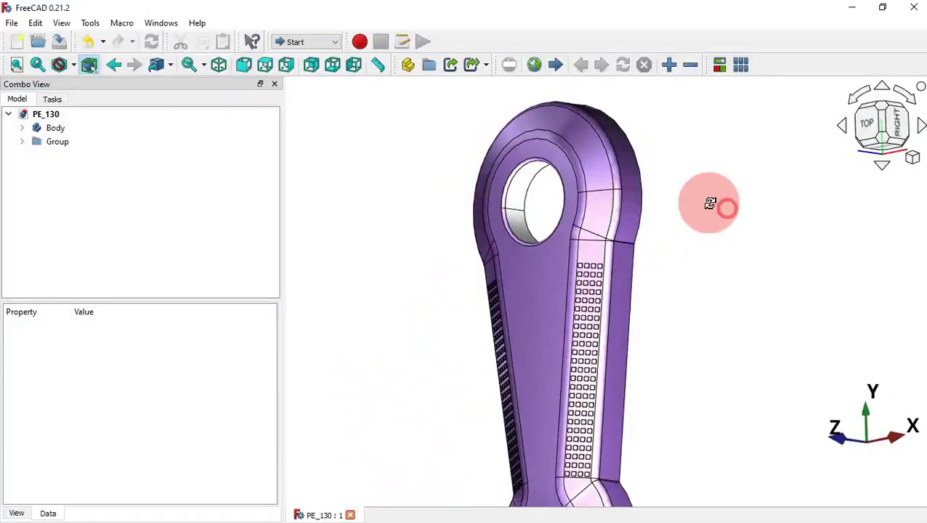
Step: Examine the finished PE_130 lever from all sides, including its textured flanks, holes and hollow underside
{"action": "middle_click_drag", "start_coordinate": [709, 205], "coordinate": [431, 145]}
{"action": "middle_click_drag", "start_coordinate": [833, 220], "coordinate": [579, 234]}
{"action": "key", "text": "0"}
{"action": "scroll", "coordinate": [693, 267], "scroll_direction": "up", "scroll_amount": 3}
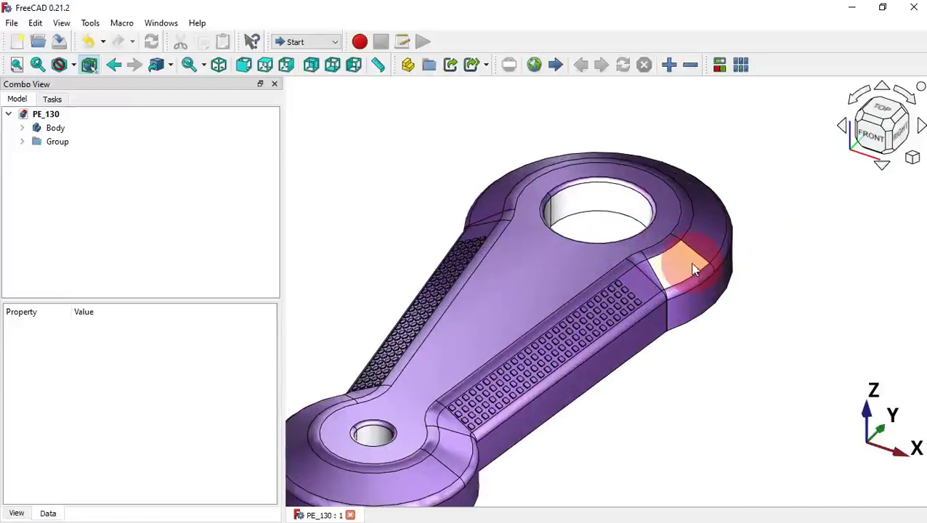
{"action": "middle_click_drag", "start_coordinate": [785, 217], "coordinate": [610, 204]}
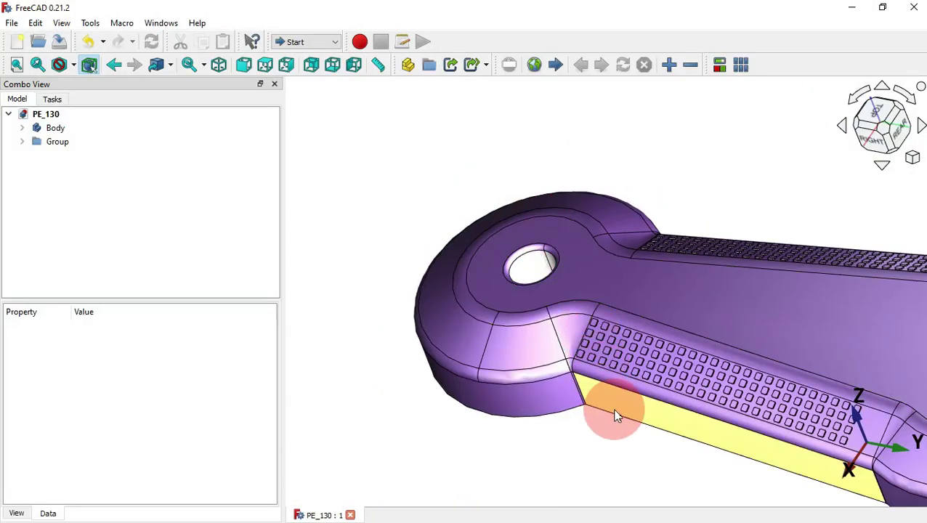
{"action": "scroll", "coordinate": [615, 418], "scroll_direction": "up", "scroll_amount": 5}
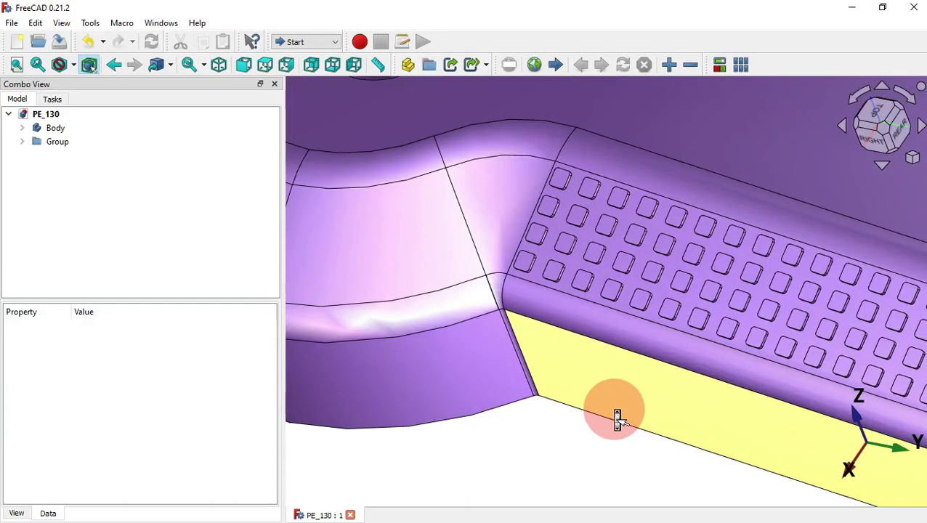
{"action": "scroll", "coordinate": [616, 420], "scroll_direction": "down", "scroll_amount": 8}
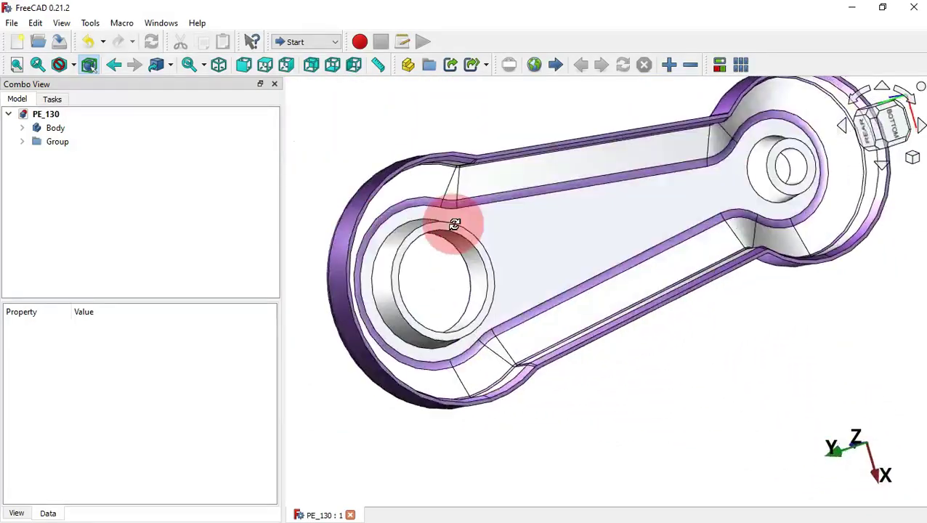
{"action": "scroll", "coordinate": [605, 183], "scroll_direction": "up", "scroll_amount": 3}
{"action": "scroll", "coordinate": [748, 169], "scroll_direction": "up", "scroll_amount": 4}
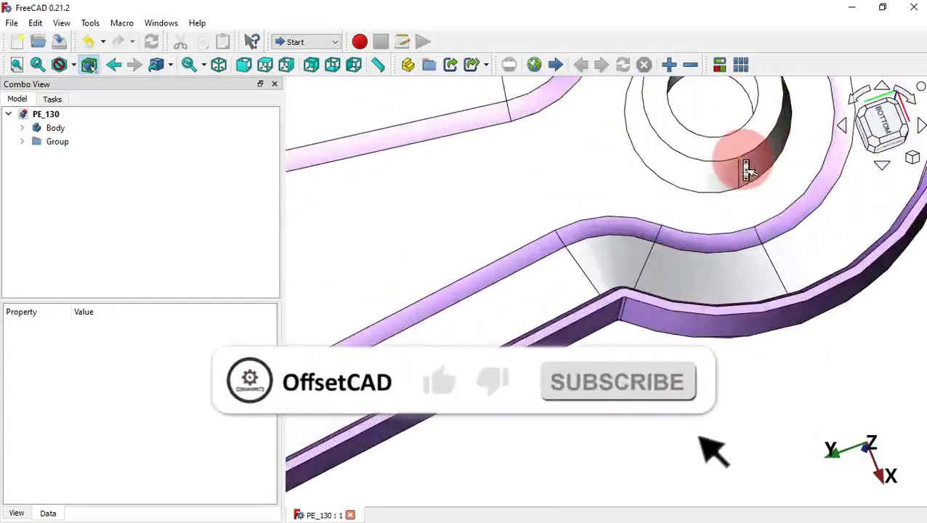
{"action": "scroll", "coordinate": [748, 169], "scroll_direction": "down", "scroll_amount": 5}
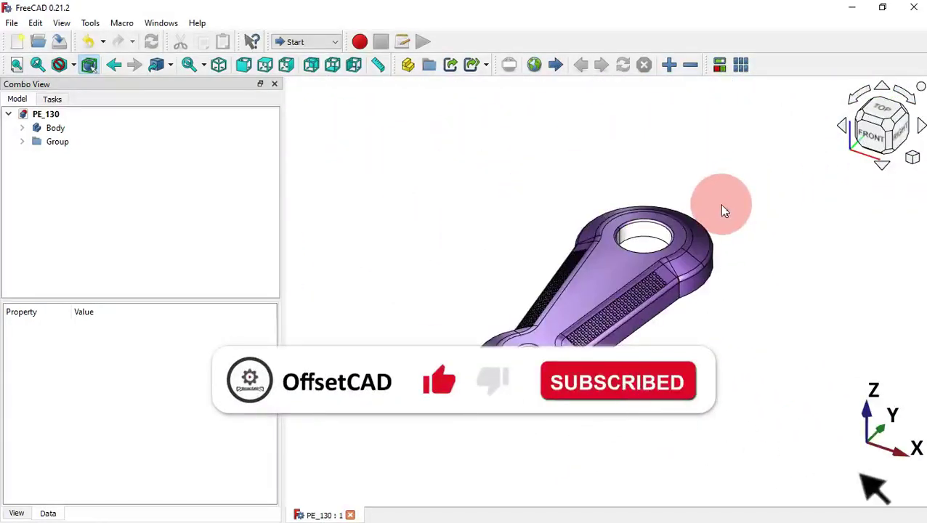
{"action": "scroll", "coordinate": [724, 210], "scroll_direction": "up", "scroll_amount": 5}
{"action": "scroll", "coordinate": [724, 213], "scroll_direction": "down", "scroll_amount": 5}
{"action": "scroll", "coordinate": [724, 213], "scroll_direction": "up", "scroll_amount": 2}
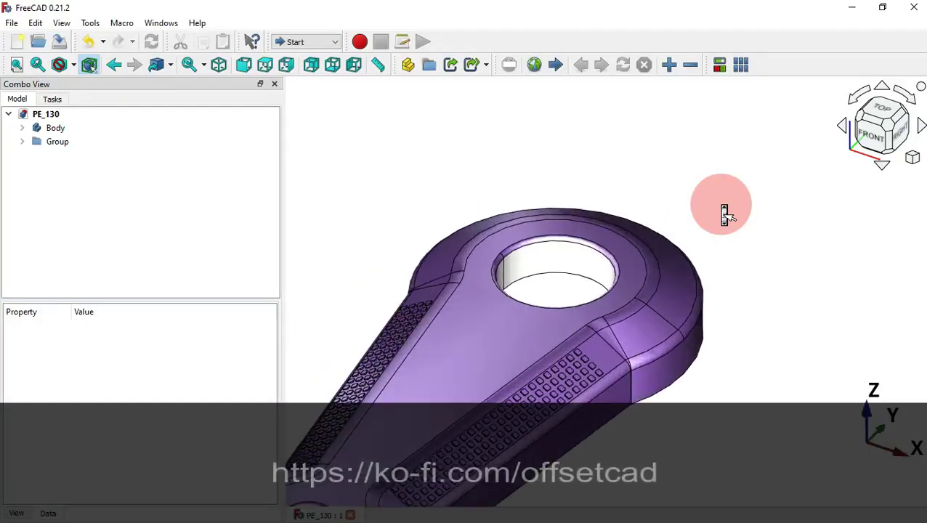
{"action": "scroll", "coordinate": [724, 213], "scroll_direction": "down", "scroll_amount": 4}
{"action": "middle_click_drag", "start_coordinate": [751, 225], "coordinate": [554, 272]}
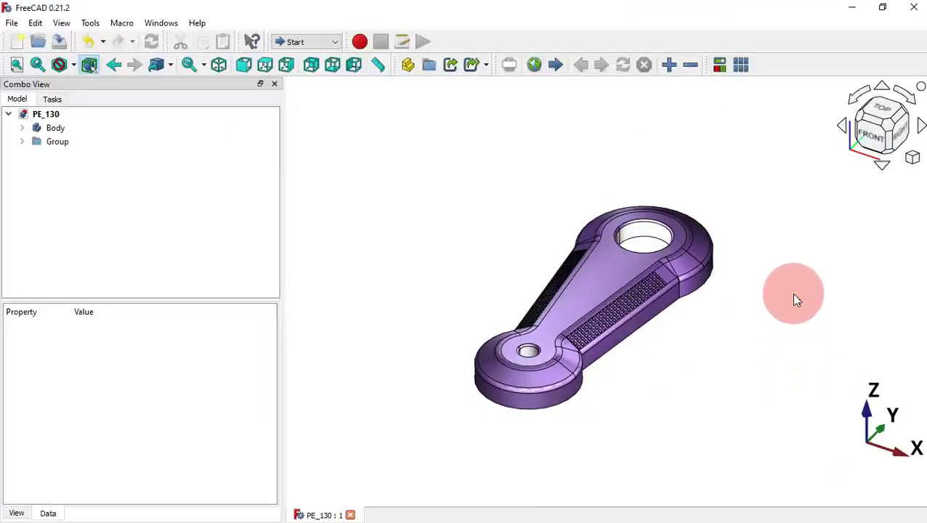
Step: Create a new document with a Part Design body and start a sketch on its XY plane
{"action": "left_click", "coordinate": [18, 43]}
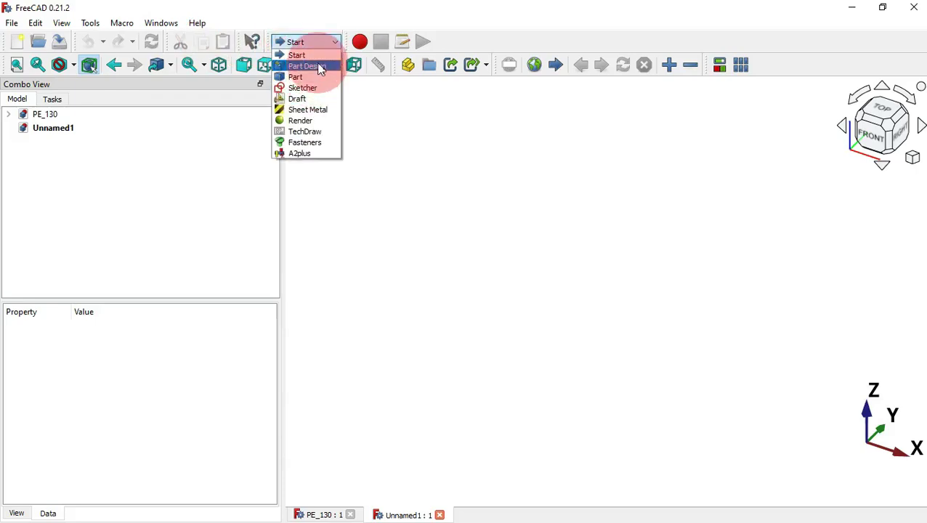
{"action": "left_click", "coordinate": [316, 63]}
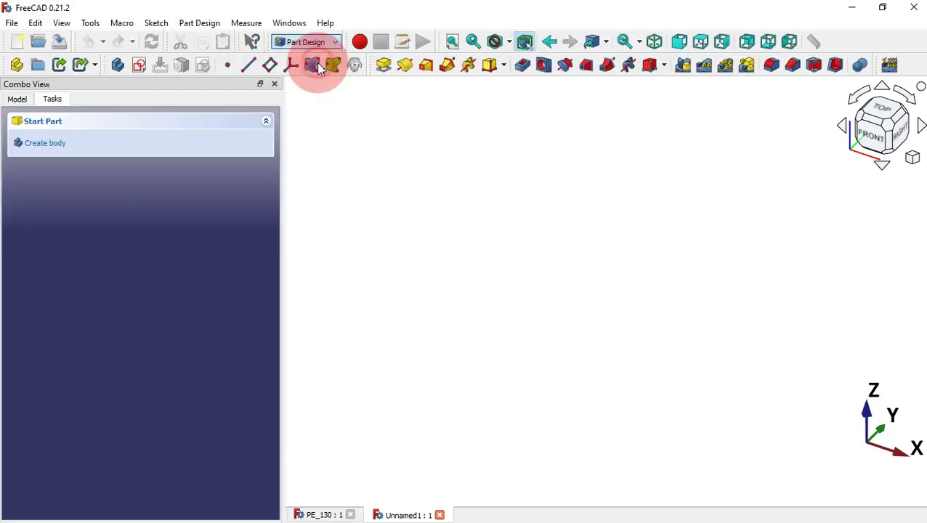
{"action": "left_click", "coordinate": [119, 67]}
{"action": "left_click", "coordinate": [140, 70]}
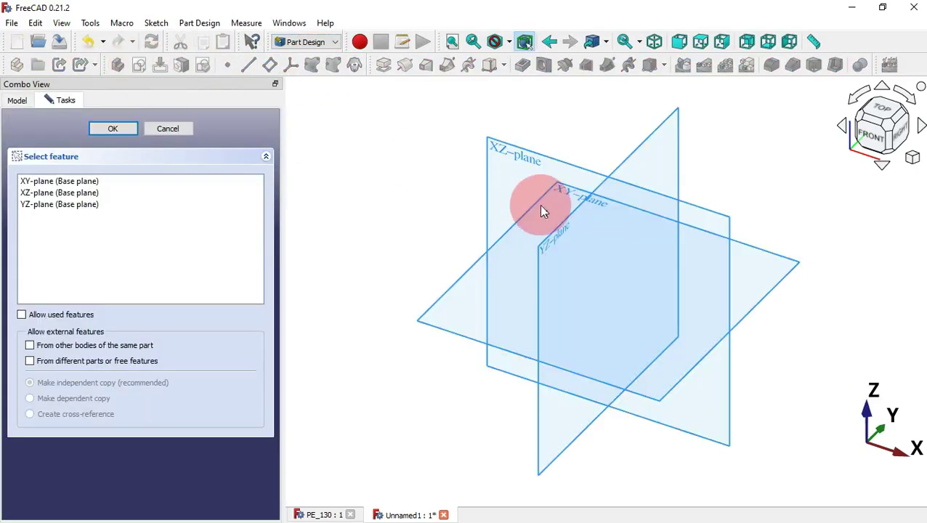
{"action": "left_click", "coordinate": [570, 199]}
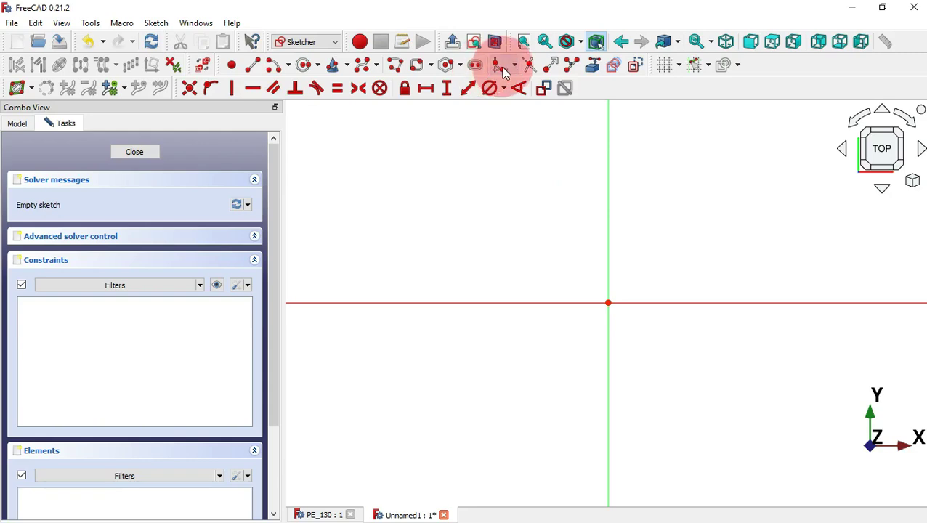
Step: Sketch a vertical slot with one arc centre at the origin and the other above it on the vertical axis
{"action": "left_click", "coordinate": [475, 66]}
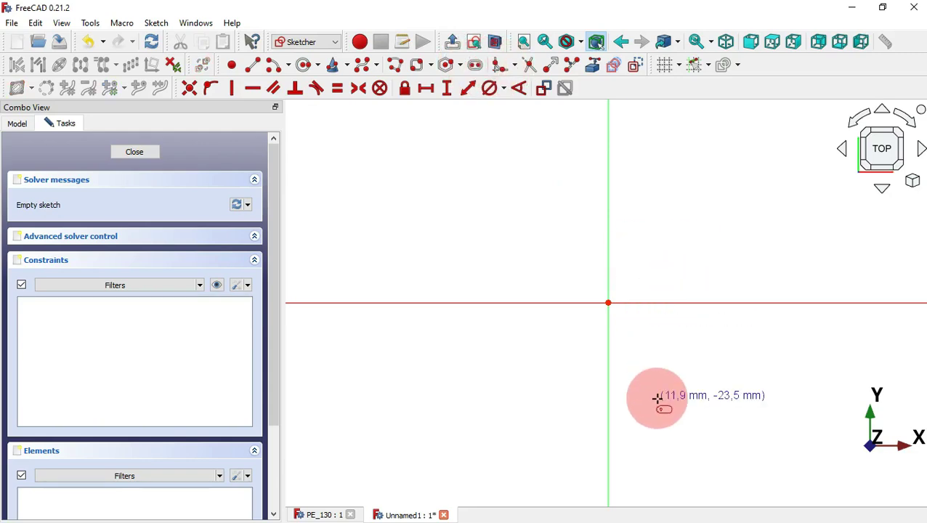
{"action": "left_click", "coordinate": [609, 302]}
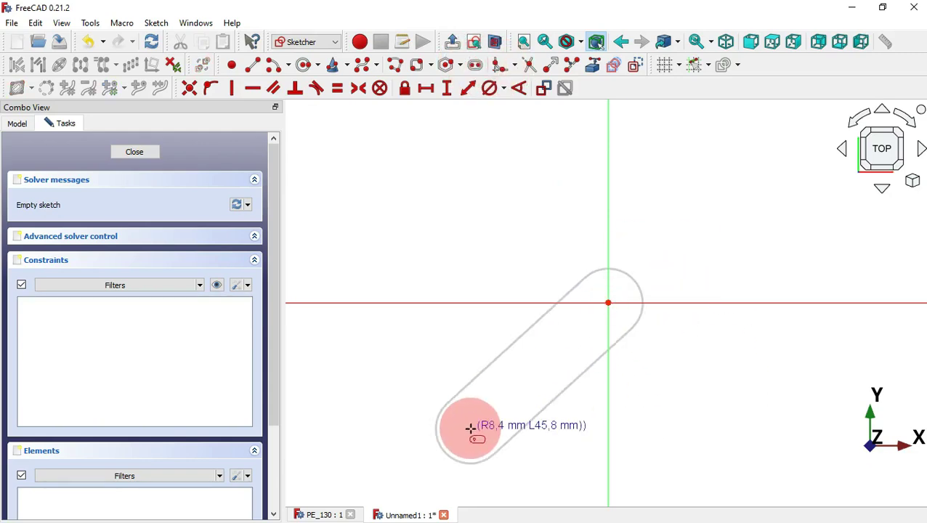
{"action": "scroll", "coordinate": [472, 432], "scroll_direction": "down", "scroll_amount": 5}
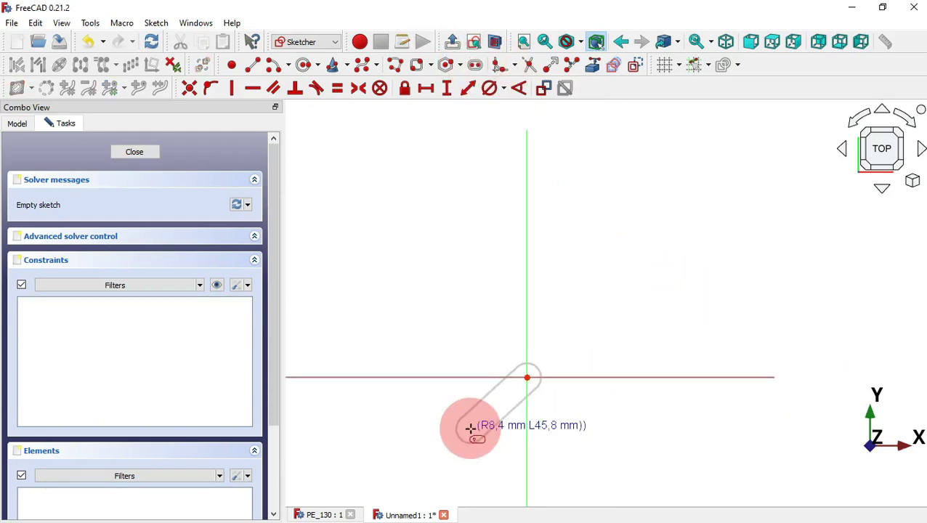
{"action": "left_click", "coordinate": [527, 199]}
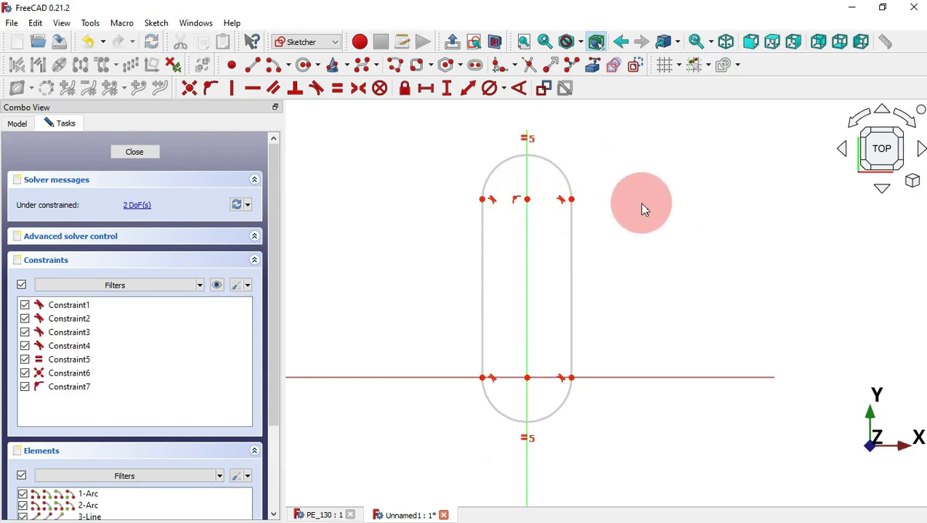
Step: Delete the equality constraint between the slot's end arcs and reshape the slot into a wider, upward-flaring outline
{"action": "left_click", "coordinate": [529, 139]}
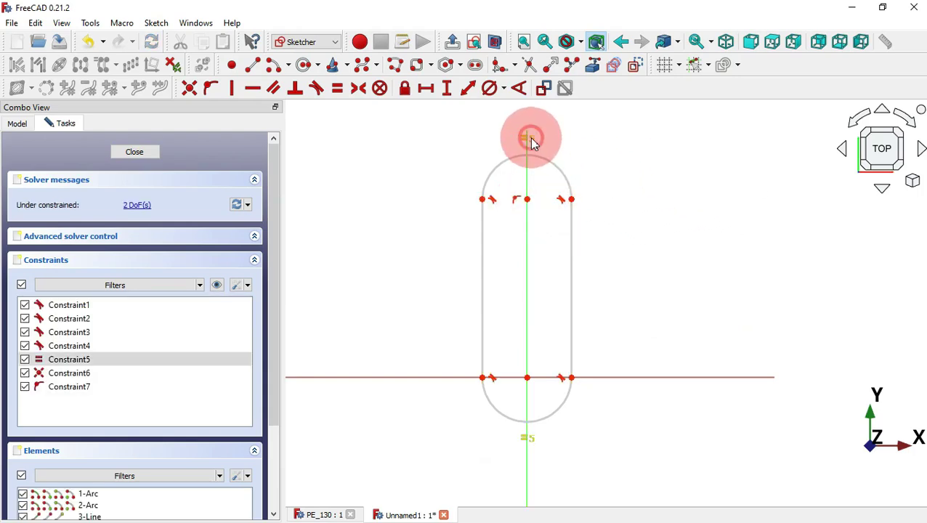
{"action": "key", "text": "Delete"}
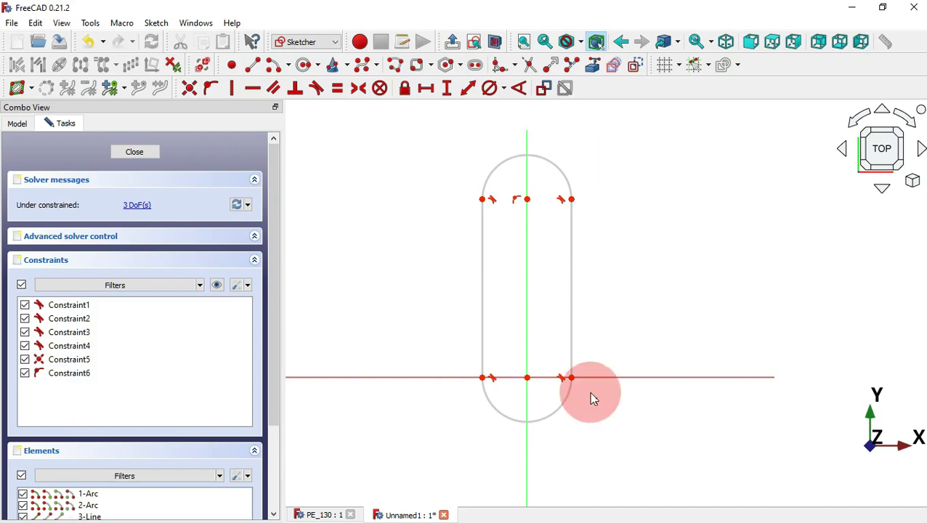
{"action": "mouse_move", "coordinate": [574, 381]}
{"action": "left_mouse_down"}
{"action": "mouse_move", "coordinate": [660, 383]}
{"action": "mouse_move", "coordinate": [574, 369]}
{"action": "mouse_move", "coordinate": [621, 382]}
{"action": "left_mouse_up"}
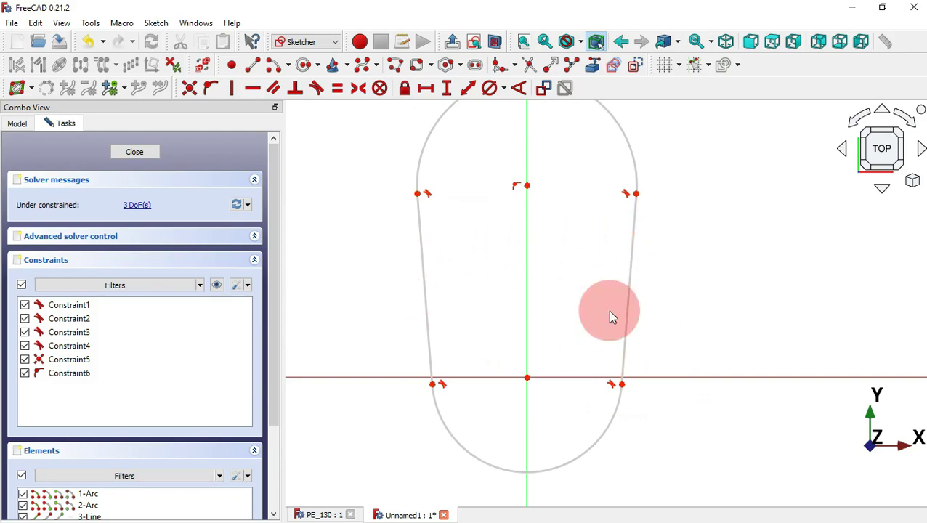
Step: Constrain the angle between the outline's two side lines to 15°
{"action": "key", "text": "ctrl+Tab"}
{"action": "key", "text": "ctrl+Tab"}
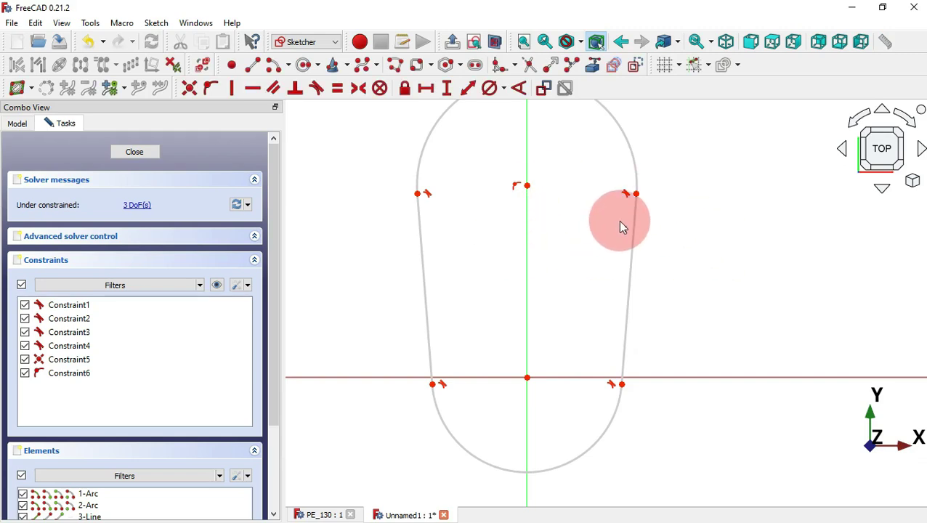
{"action": "left_click", "coordinate": [523, 87]}
{"action": "left_click", "coordinate": [641, 311]}
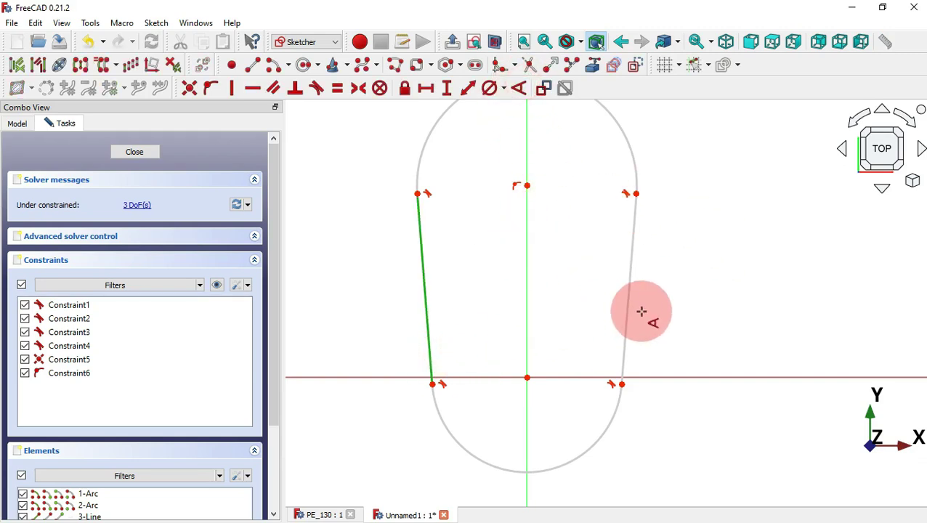
{"action": "left_click", "coordinate": [630, 310]}
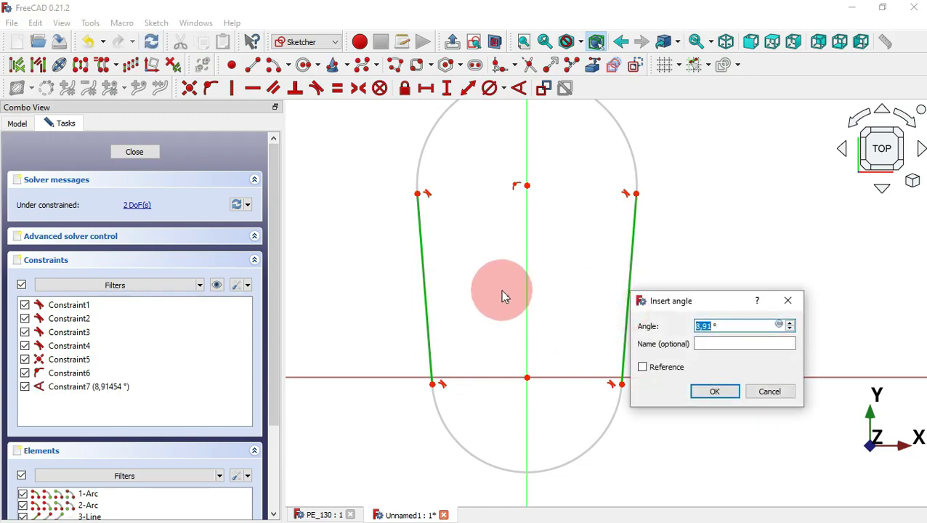
{"action": "type", "text": "15"}
{"action": "key", "text": "Return"}
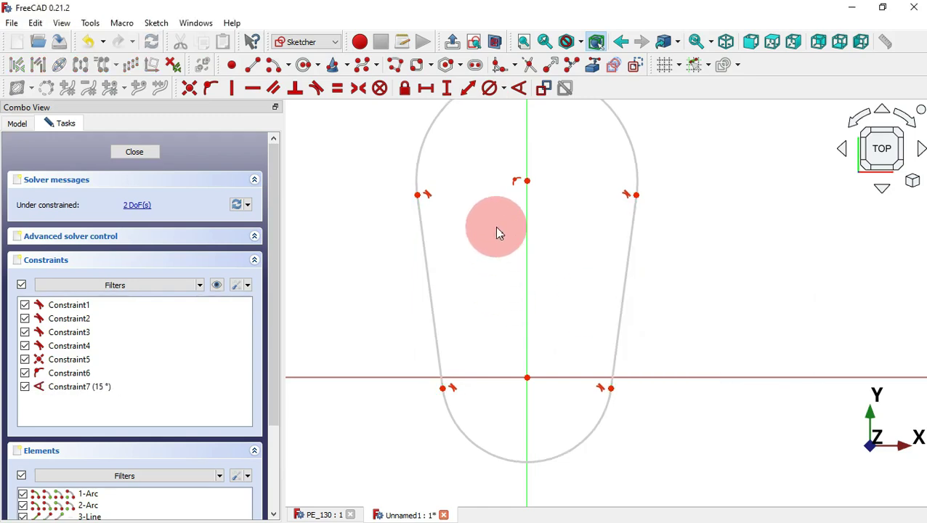
Step: Constrain the diameter of the outline's lower arc to 30 mm
{"action": "left_click", "coordinate": [490, 88]}
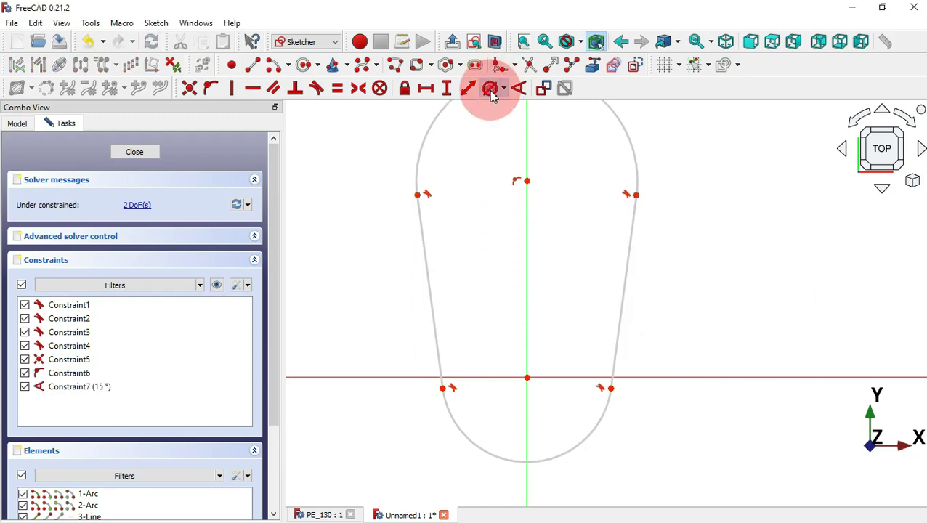
{"action": "left_click", "coordinate": [568, 452]}
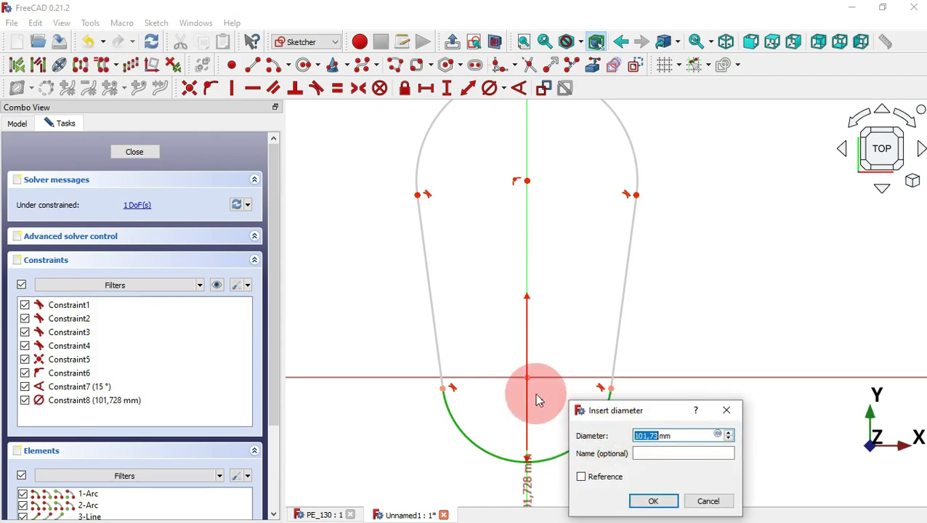
{"action": "type", "text": "30"}
{"action": "key", "text": "Return"}
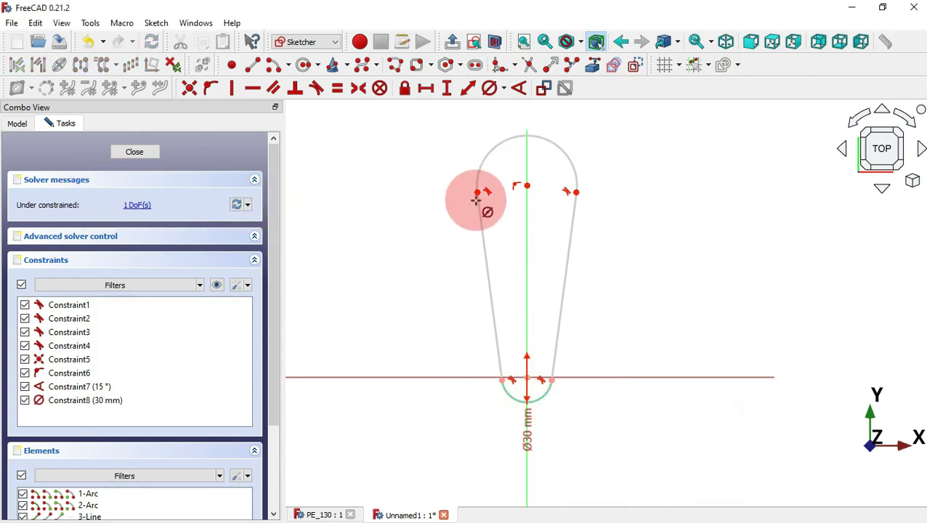
Step: Constrain the distance between the two arc centres to 115 mm and place the dimension outside the outline
{"action": "left_click", "coordinate": [468, 90]}
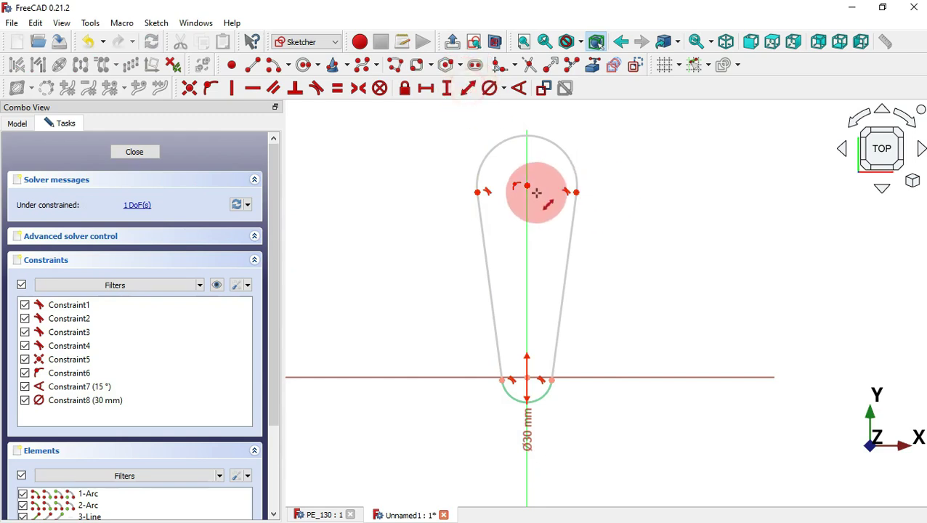
{"action": "left_click", "coordinate": [527, 186]}
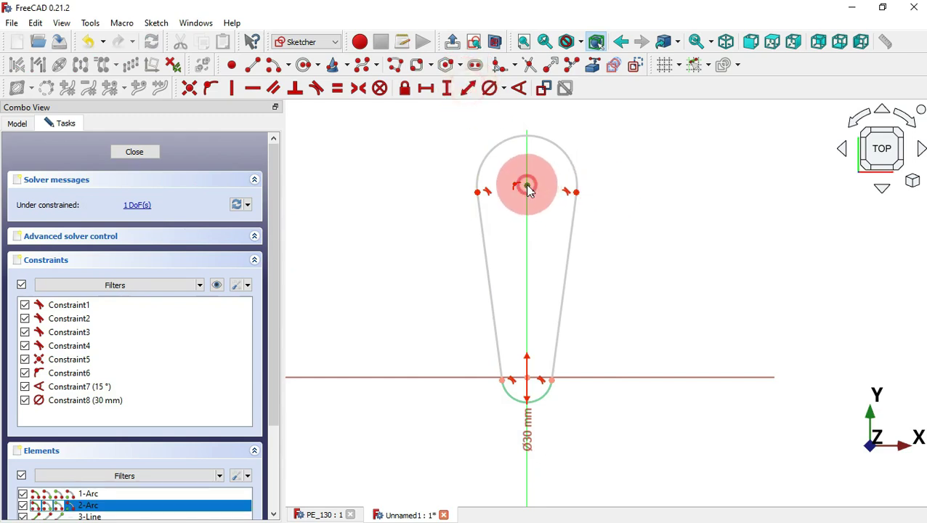
{"action": "left_click", "coordinate": [527, 376]}
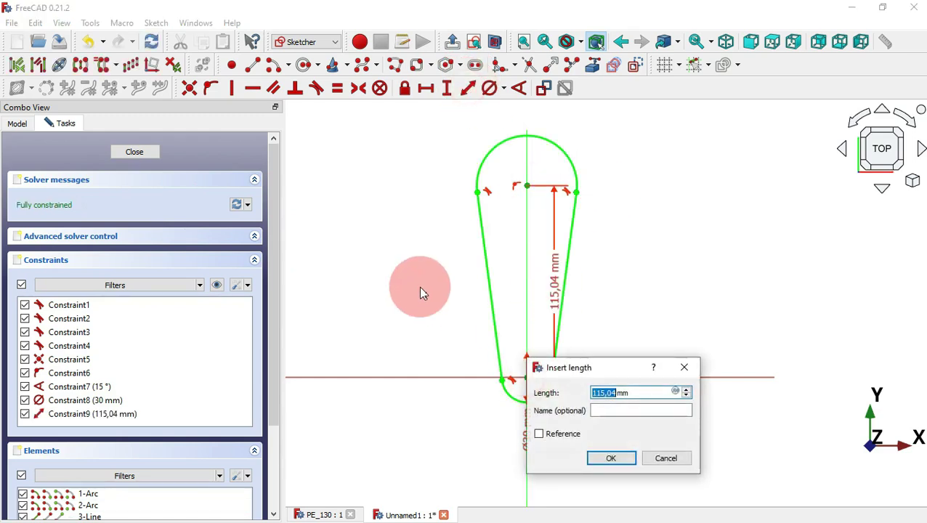
{"action": "type", "text": "115"}
{"action": "key", "text": "Return"}
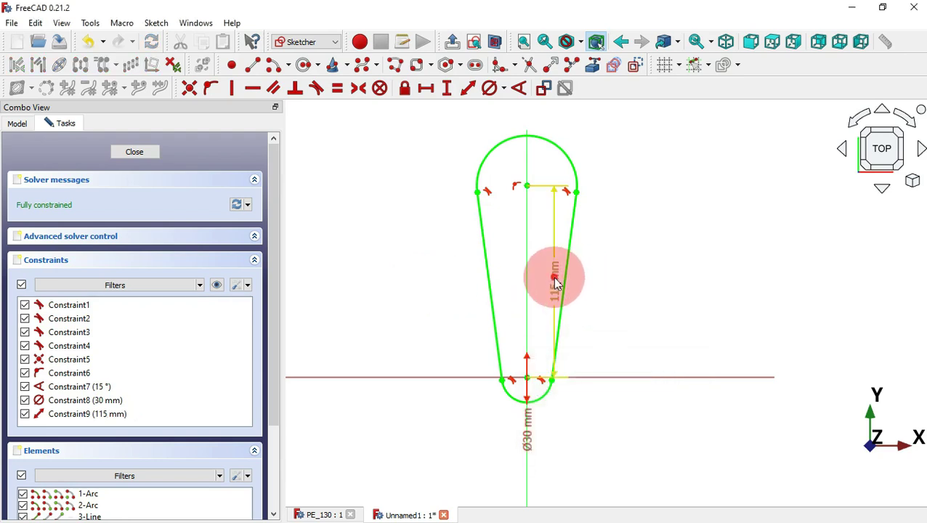
{"action": "left_click_drag", "start_coordinate": [554, 277], "coordinate": [678, 286]}
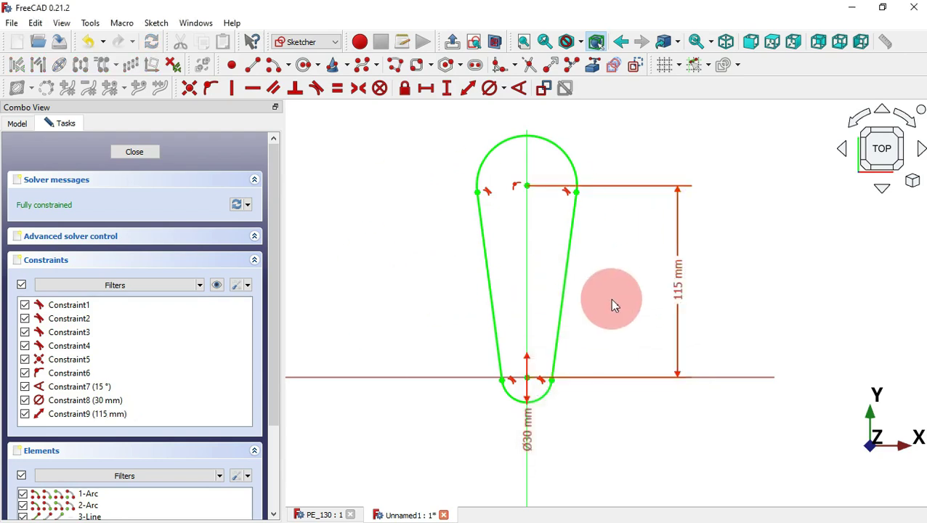
Step: Finish the sketch and pad the tapered profile to a length of 15 mm
{"action": "key", "text": "Escape"}
{"action": "key", "text": "v"}
{"action": "key", "text": "f"}
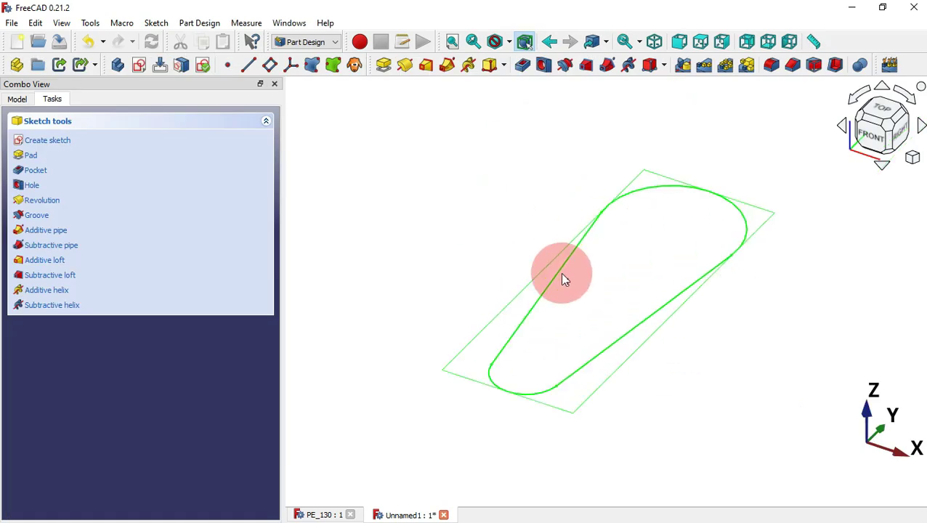
{"action": "left_click", "coordinate": [389, 67]}
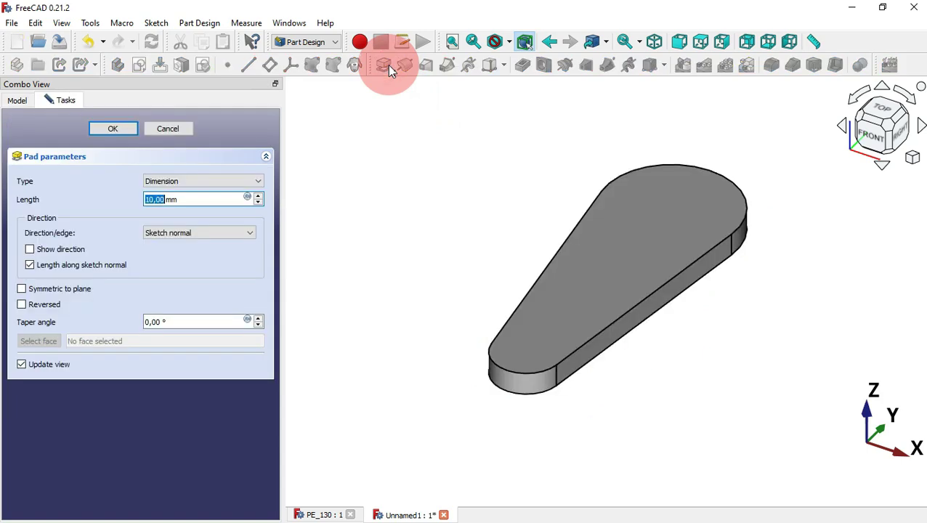
{"action": "double_click", "coordinate": [206, 202]}
{"action": "type", "text": "15"}
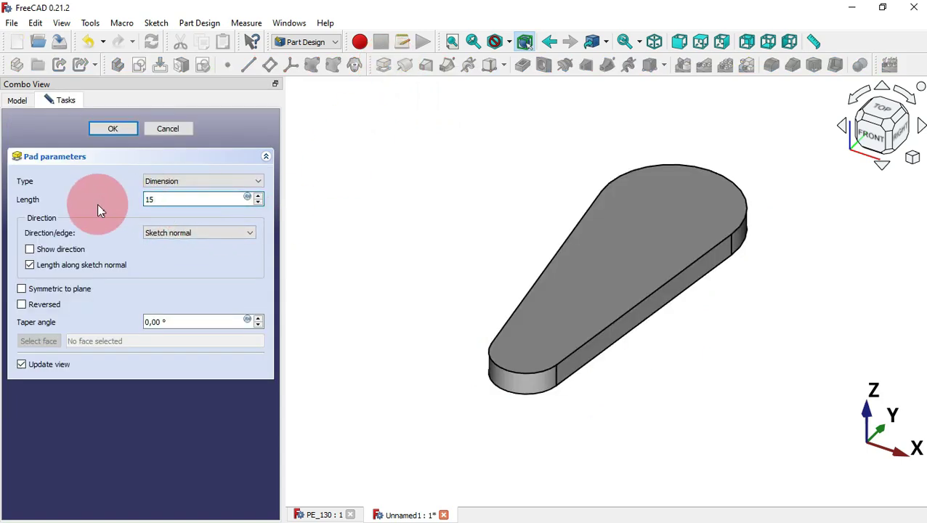
{"action": "key", "text": "Return"}
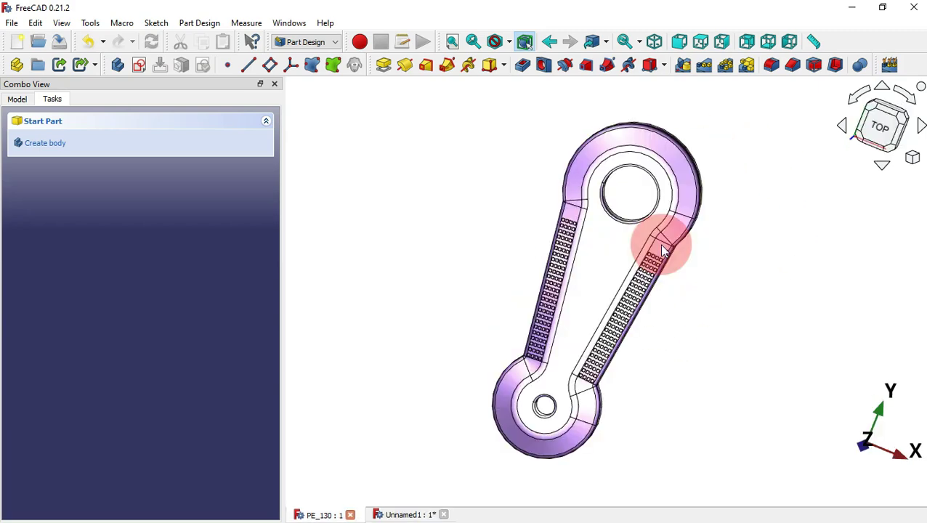
Step: Start a sketch on the padded profile's top face and link its large upper arc as external geometry
{"action": "left_click_drag", "start_coordinate": [761, 320], "coordinate": [671, 288]}
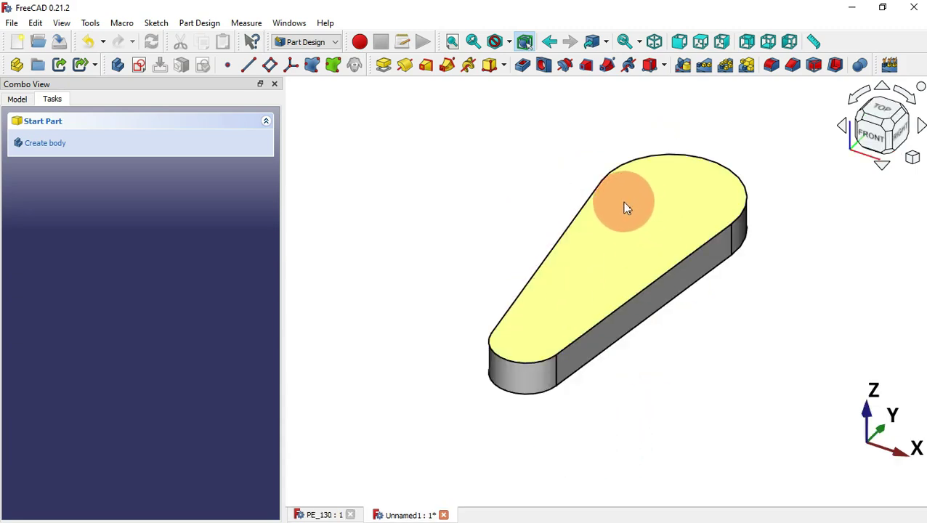
{"action": "left_click", "coordinate": [638, 247]}
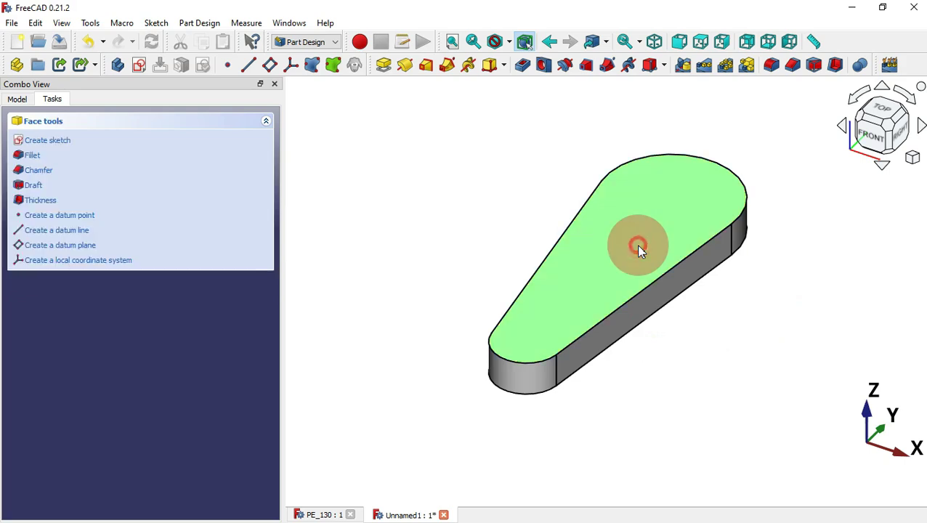
{"action": "left_click", "coordinate": [533, 177]}
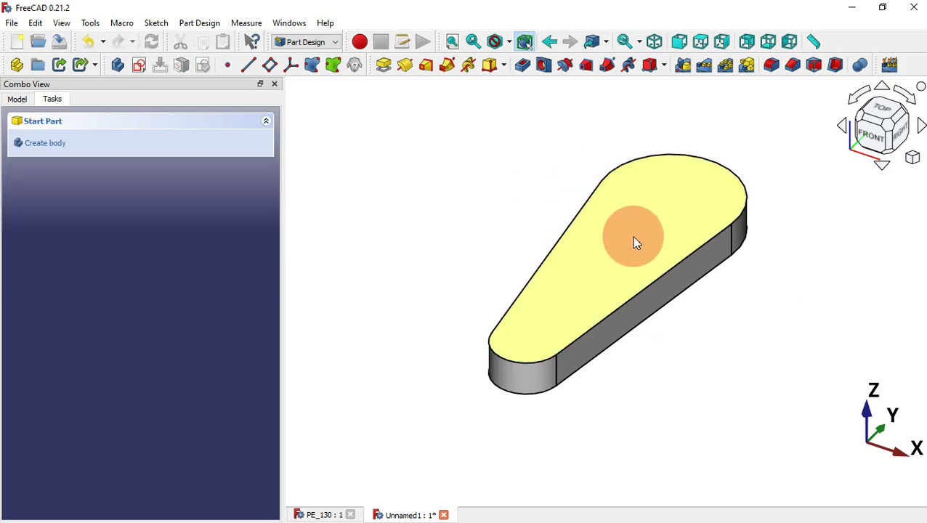
{"action": "left_click", "coordinate": [633, 241]}
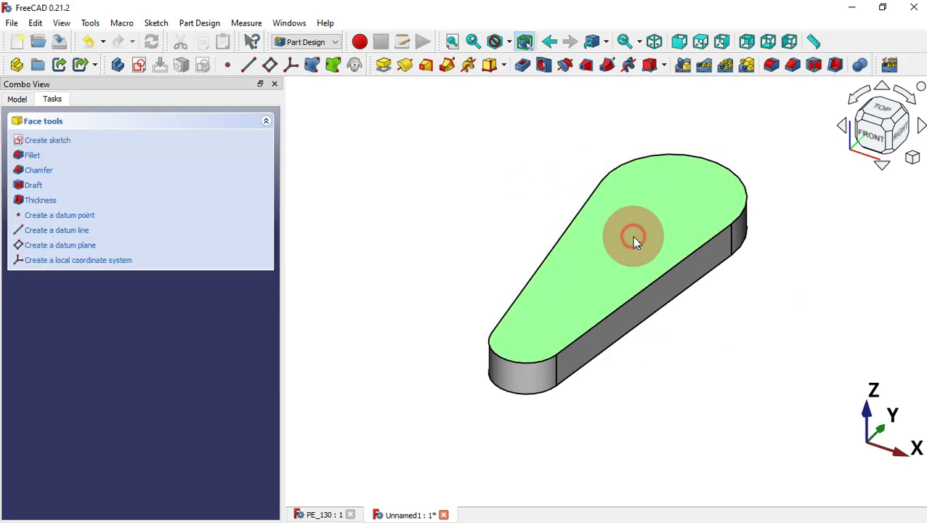
{"action": "left_click", "coordinate": [141, 64]}
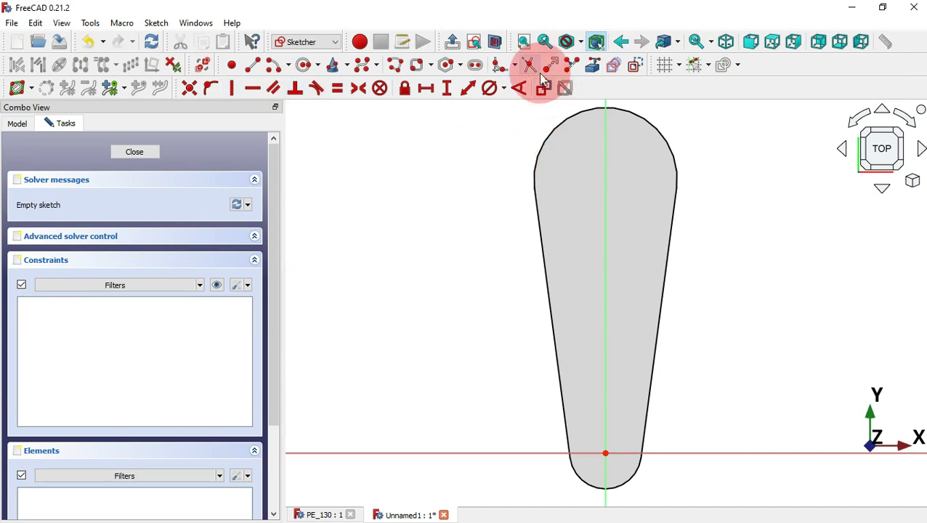
{"action": "left_click", "coordinate": [594, 67]}
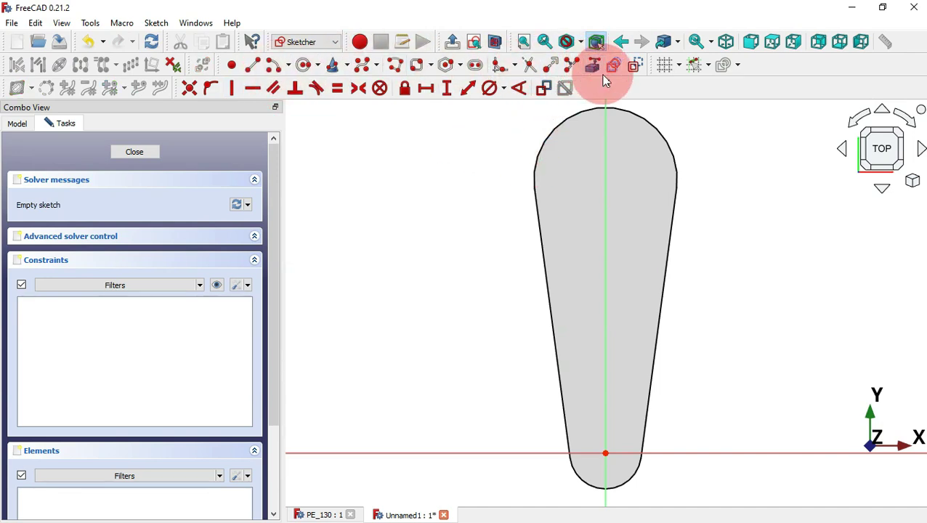
{"action": "left_click", "coordinate": [651, 122]}
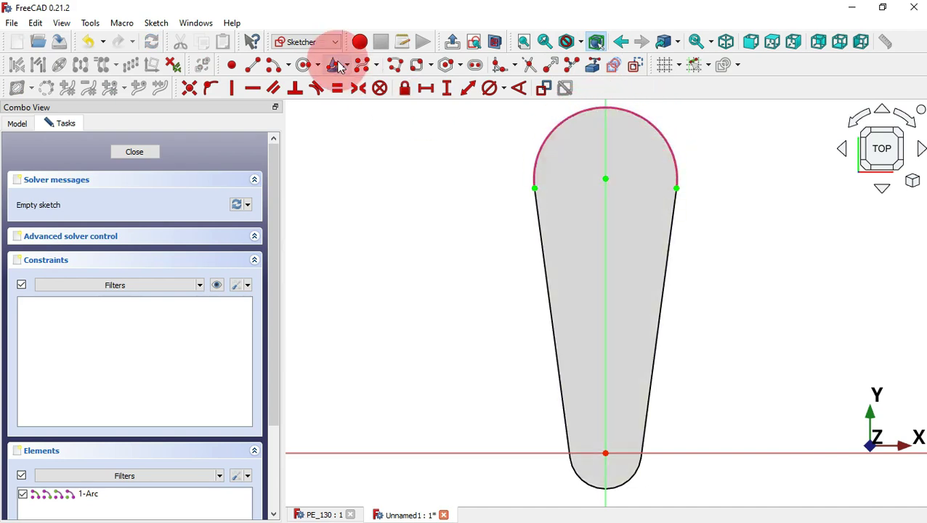
Step: Draw a circle about 81 mm in diameter at the upper arc's centre and one about 74 mm at the origin
{"action": "left_click", "coordinate": [308, 67]}
{"action": "left_click", "coordinate": [605, 179]}
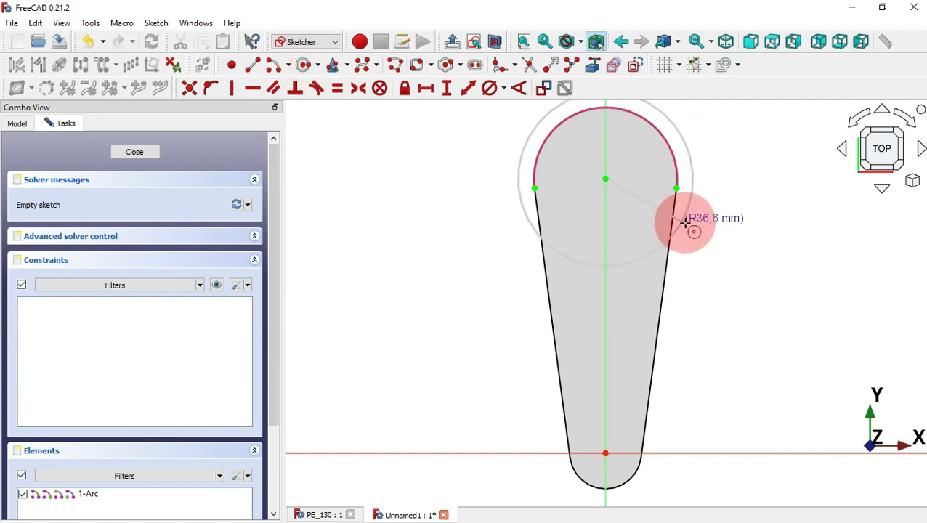
{"action": "left_click", "coordinate": [688, 225]}
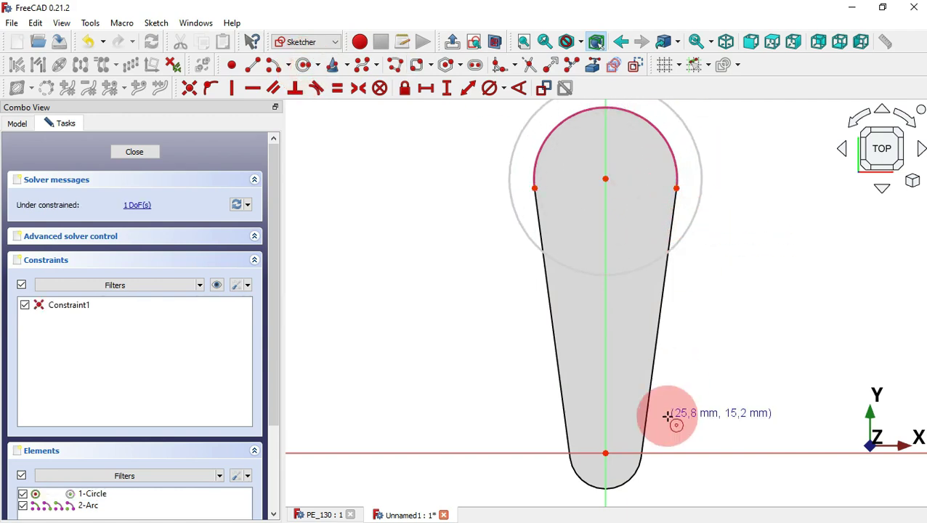
{"action": "left_click", "coordinate": [605, 453]}
{"action": "left_click", "coordinate": [683, 404]}
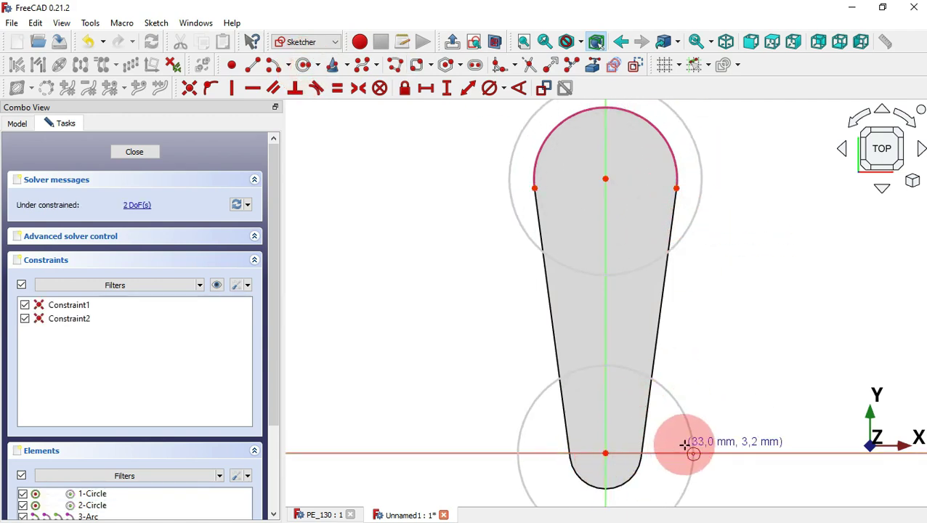
Step: Constrain the upper circle's diameter to 65 mm and the lower circle's diameter to 50 mm
{"action": "left_click", "coordinate": [490, 92]}
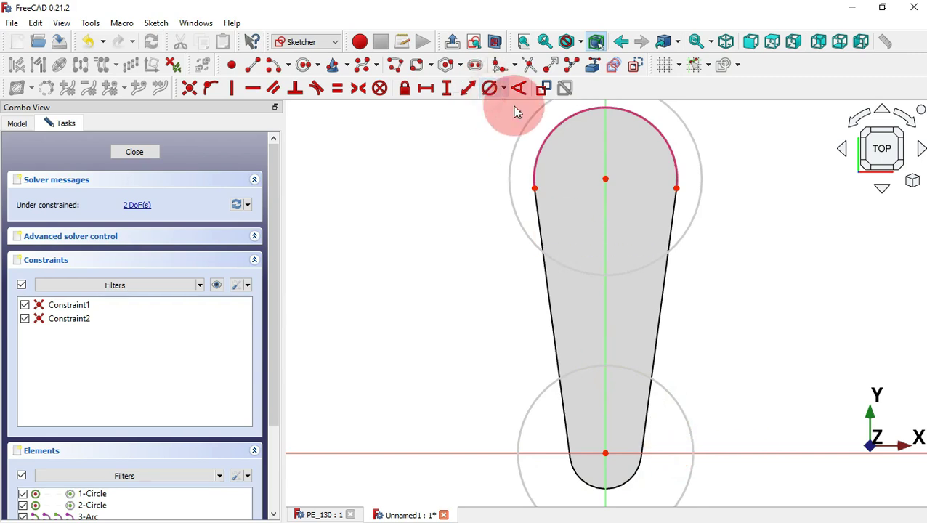
{"action": "left_click", "coordinate": [697, 205]}
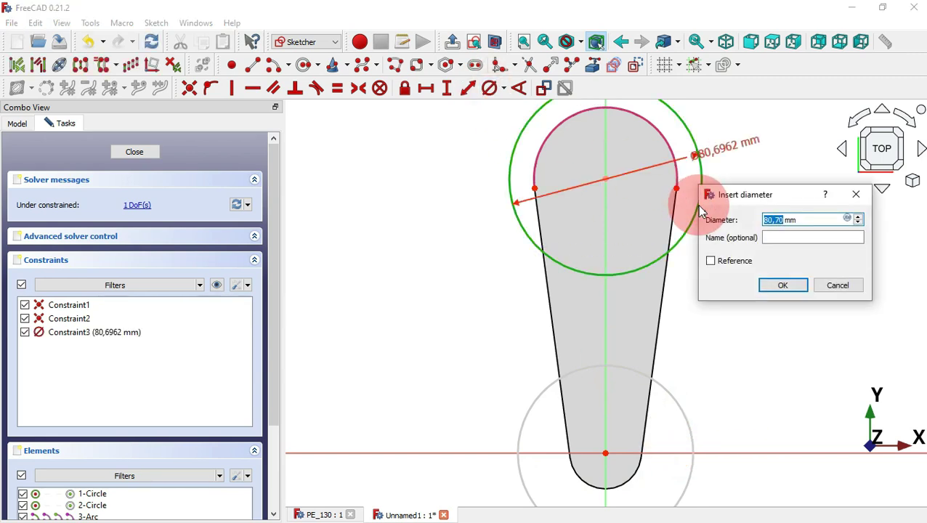
{"action": "type", "text": "65"}
{"action": "key", "text": "Return"}
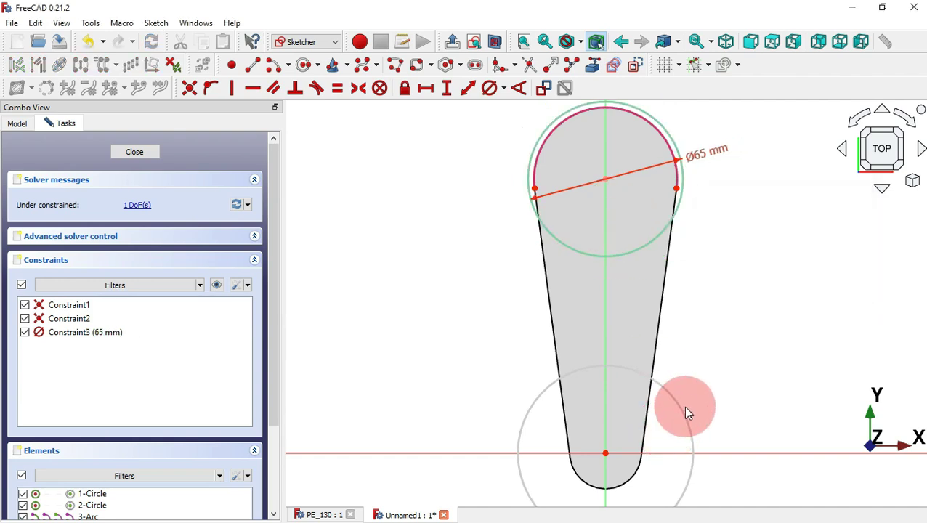
{"action": "left_click", "coordinate": [686, 411]}
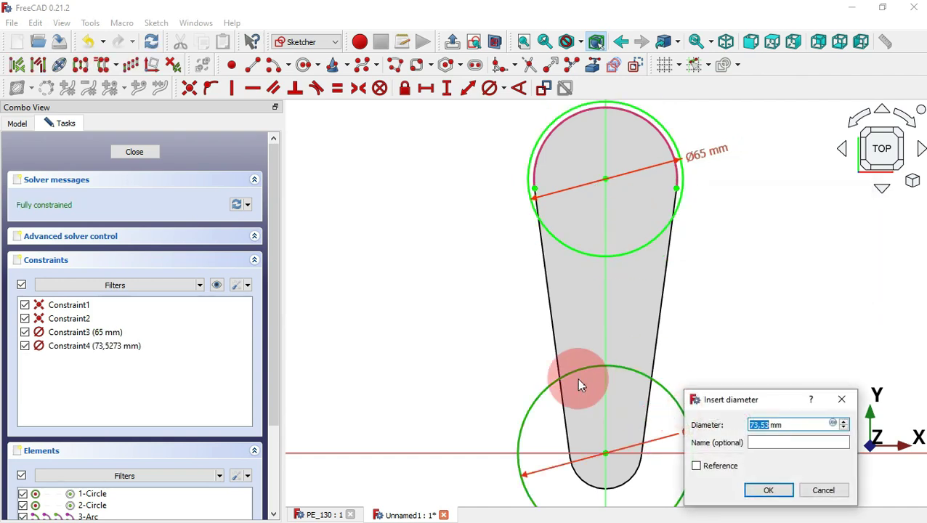
{"action": "type", "text": "50"}
{"action": "key", "text": "Return"}
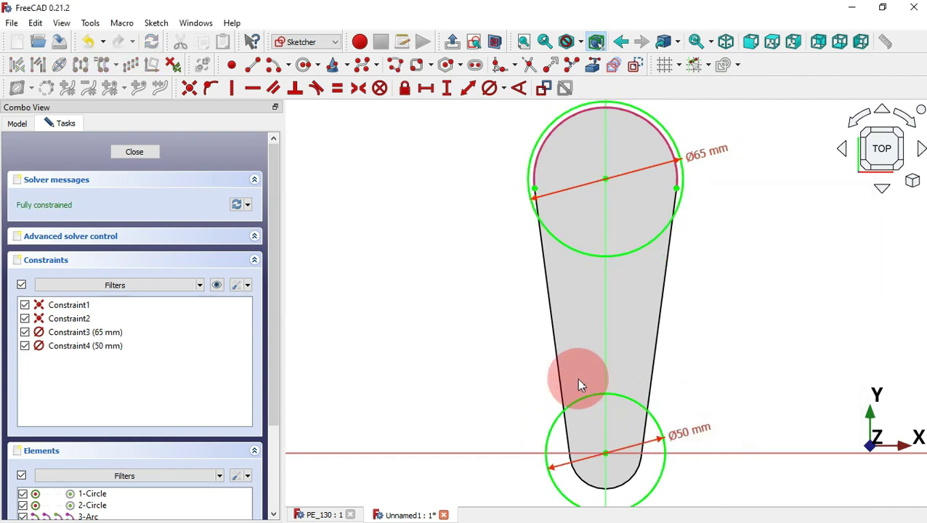
Step: Finish the sketch and pad the two circles 15 mm in the reversed direction, into the base
{"action": "left_click", "coordinate": [136, 152]}
{"action": "left_click", "coordinate": [392, 65]}
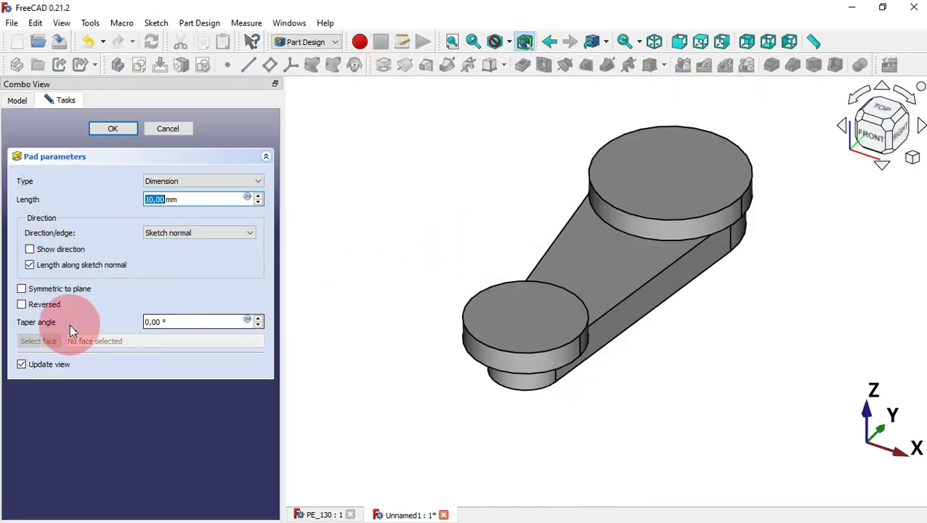
{"action": "left_click", "coordinate": [52, 311]}
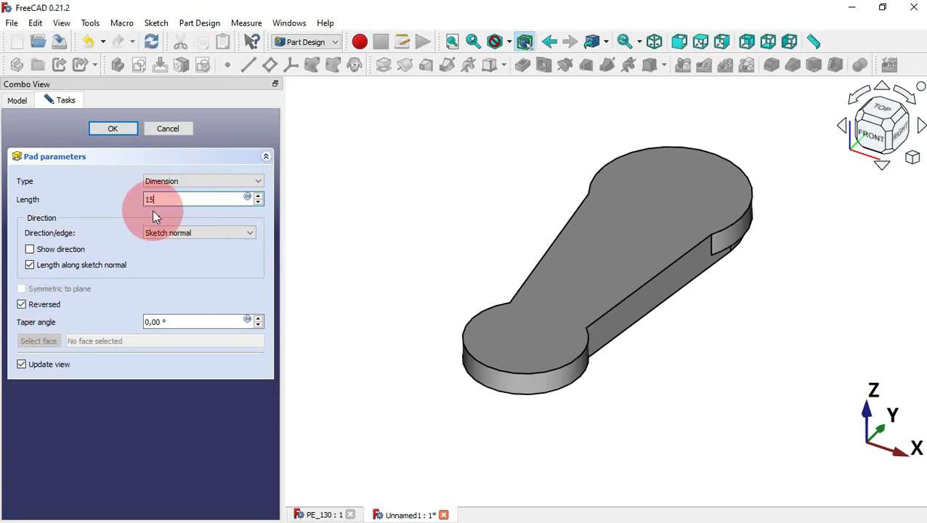
{"action": "type", "text": "15"}
{"action": "key", "text": "Return"}
Step: Fillet the four vertical edges where the straight flanks meet the round ends with a 2.5 mm radius
{"action": "middle_click_drag", "start_coordinate": [705, 315], "coordinate": [597, 331]}
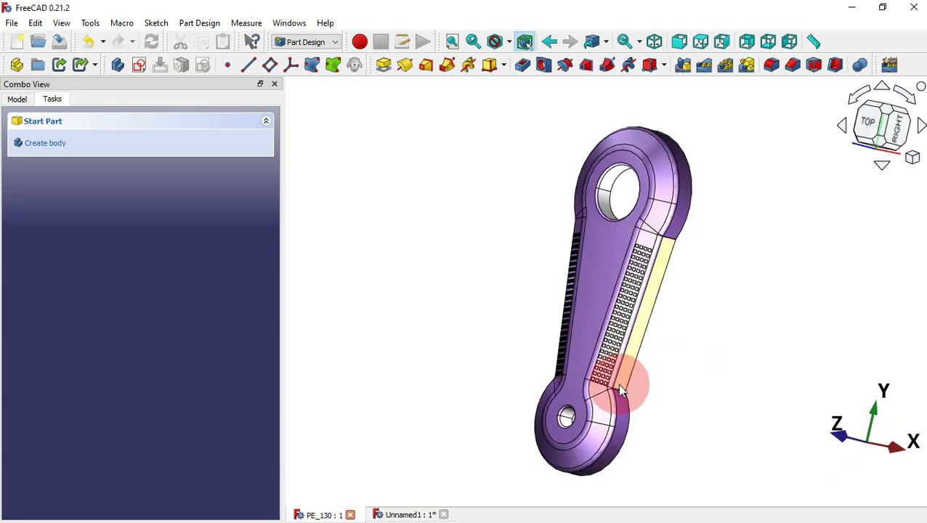
{"action": "scroll", "coordinate": [618, 386], "scroll_direction": "up", "scroll_amount": 3}
{"action": "middle_click_drag", "start_coordinate": [731, 385], "coordinate": [548, 368]}
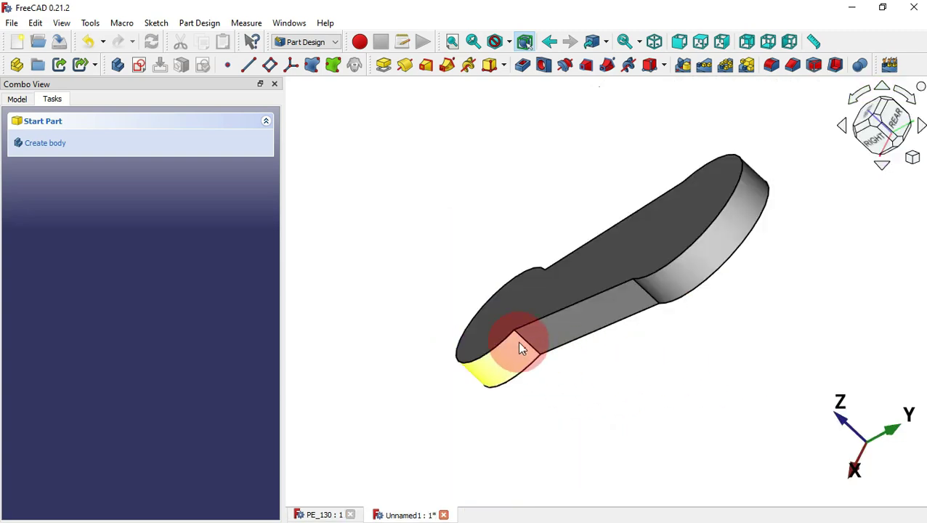
{"action": "left_click", "coordinate": [524, 347]}
{"action": "middle_click_drag", "start_coordinate": [394, 371], "coordinate": [539, 236]}
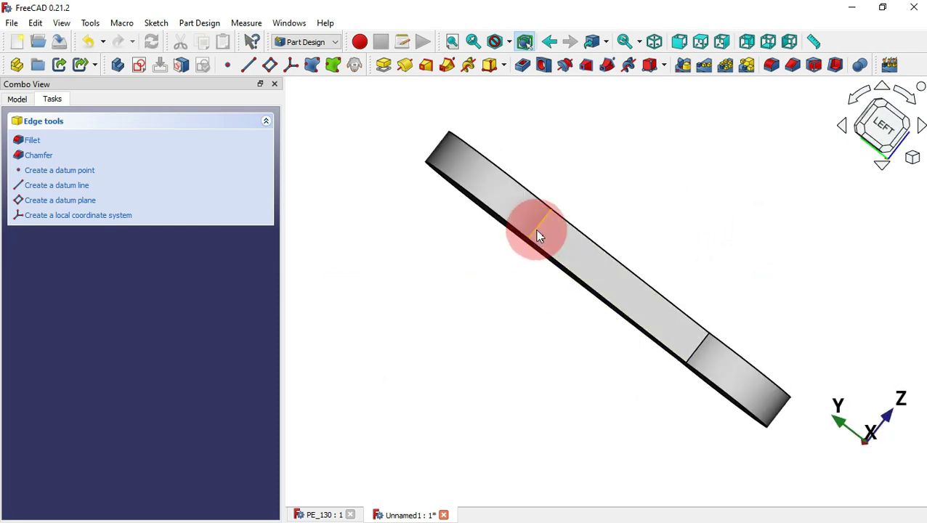
{"action": "left_click", "coordinate": [703, 346]}
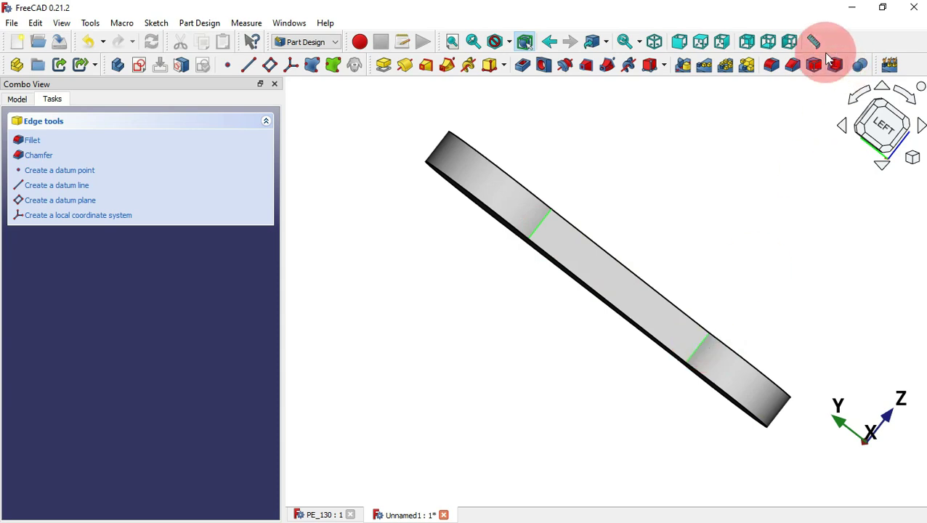
{"action": "left_click", "coordinate": [772, 65]}
{"action": "middle_click_drag", "start_coordinate": [791, 244], "coordinate": [464, 280]}
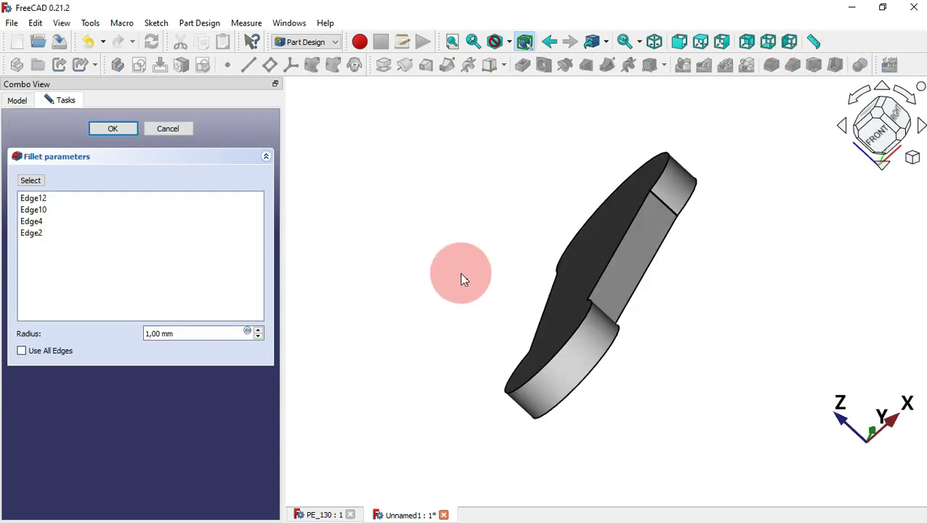
{"action": "left_click_drag", "start_coordinate": [204, 332], "coordinate": [76, 324]}
{"action": "type", "text": "2"}
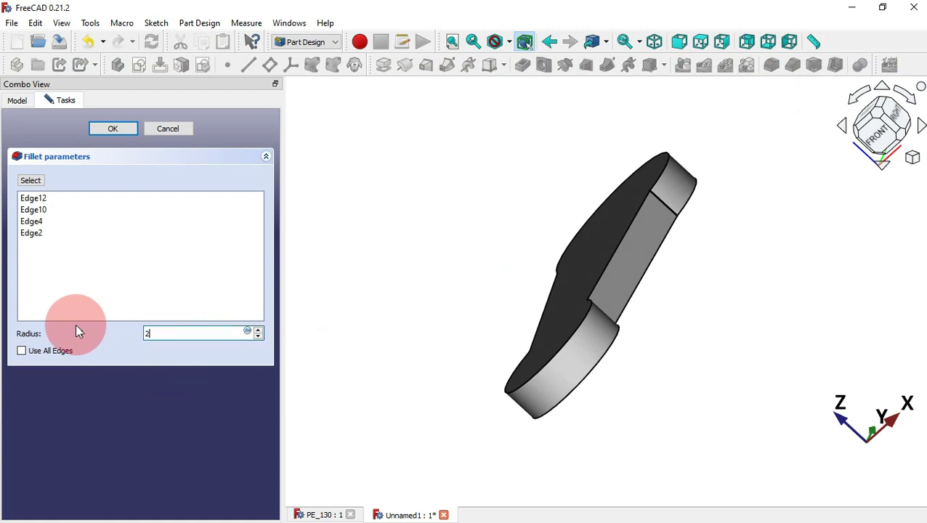
{"action": "type", "text": ".5"}
{"action": "key", "text": "Return"}
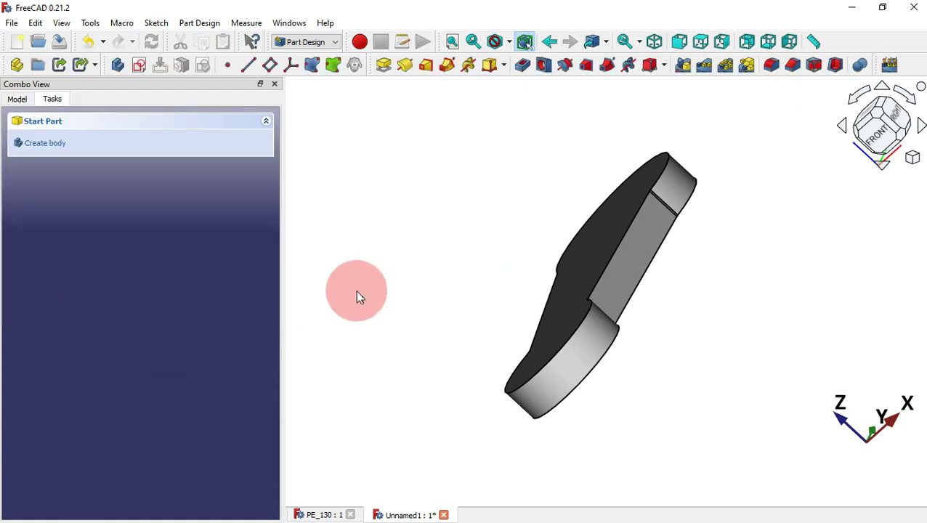
Step: Chamfer the outline of the lever's top face using the Two distances type, with the first size set to 10 mm
{"action": "key", "text": "0"}
{"action": "middle_click_drag", "start_coordinate": [514, 224], "coordinate": [658, 325]}
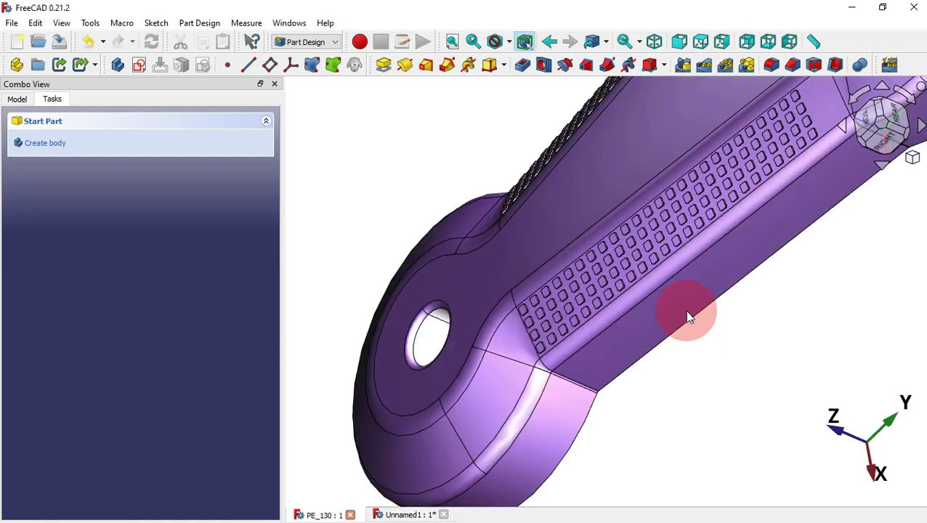
{"action": "middle_click_drag", "start_coordinate": [688, 317], "coordinate": [480, 276]}
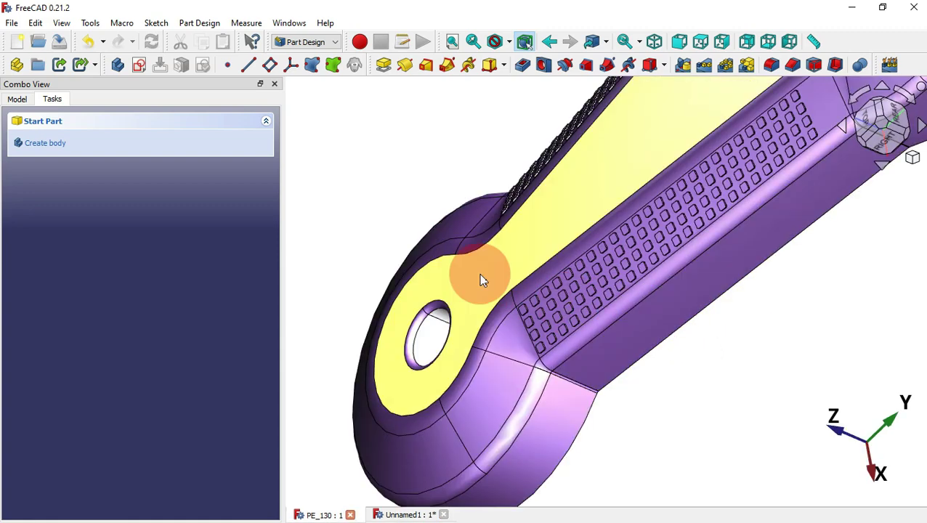
{"action": "key", "text": "0"}
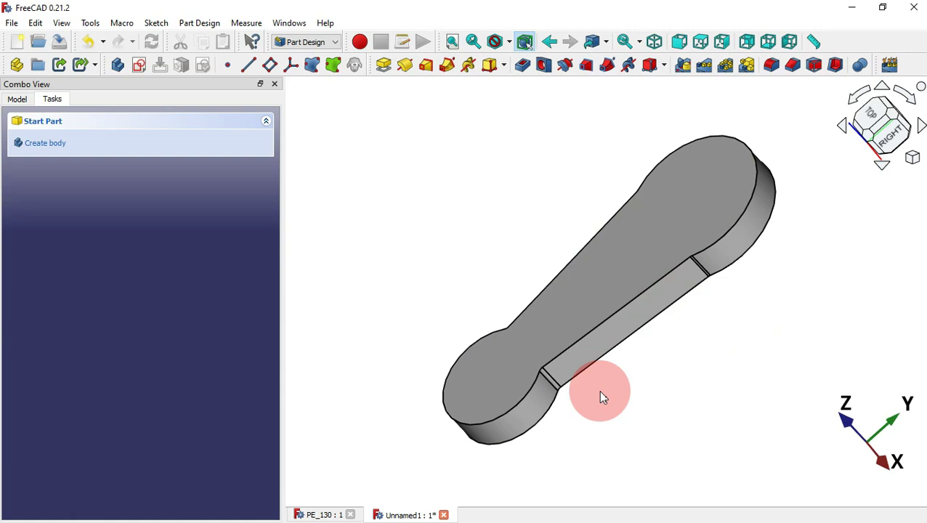
{"action": "left_click", "coordinate": [603, 250]}
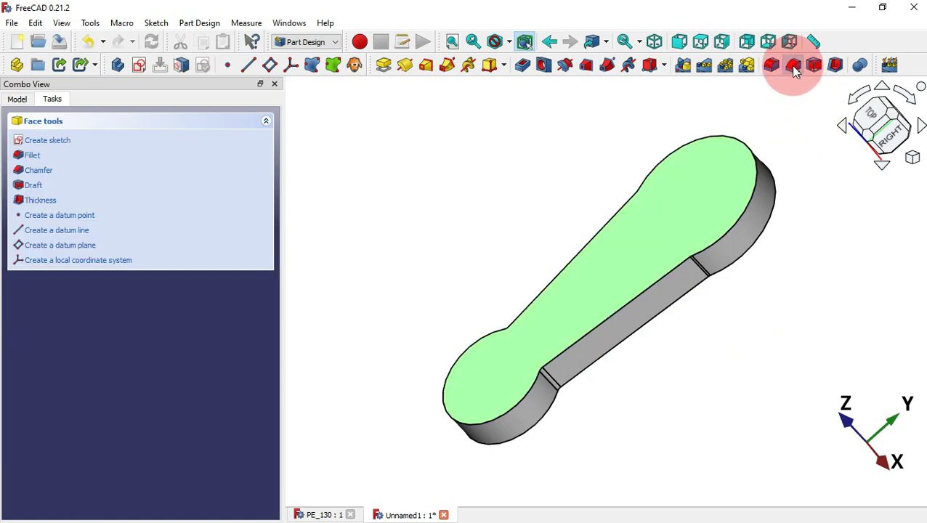
{"action": "left_click", "coordinate": [794, 67]}
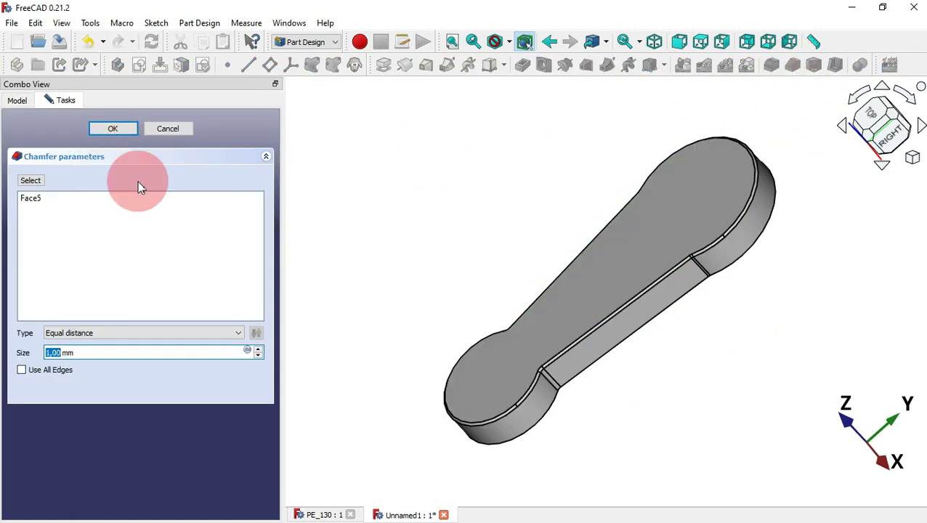
{"action": "left_click", "coordinate": [155, 333]}
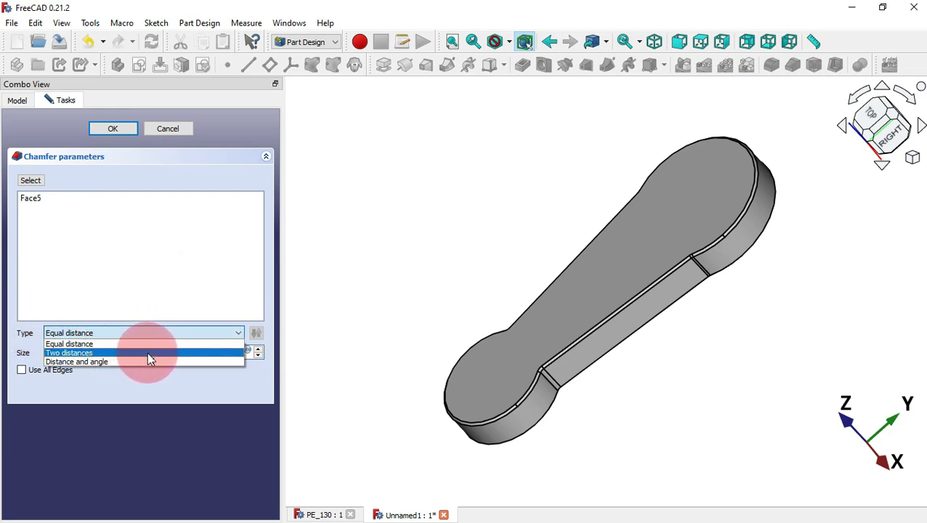
{"action": "left_click", "coordinate": [150, 354]}
{"action": "left_click_drag", "start_coordinate": [87, 352], "coordinate": [37, 356]}
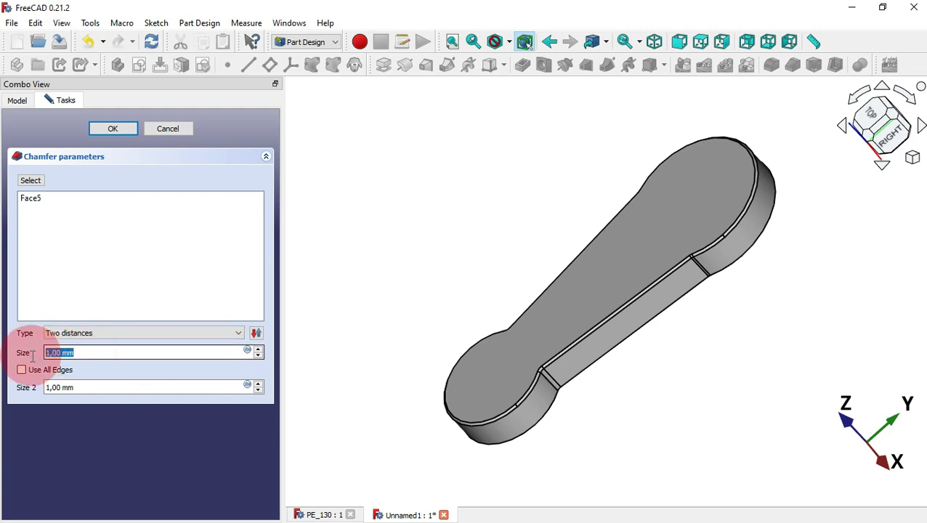
{"action": "type", "text": "10"}
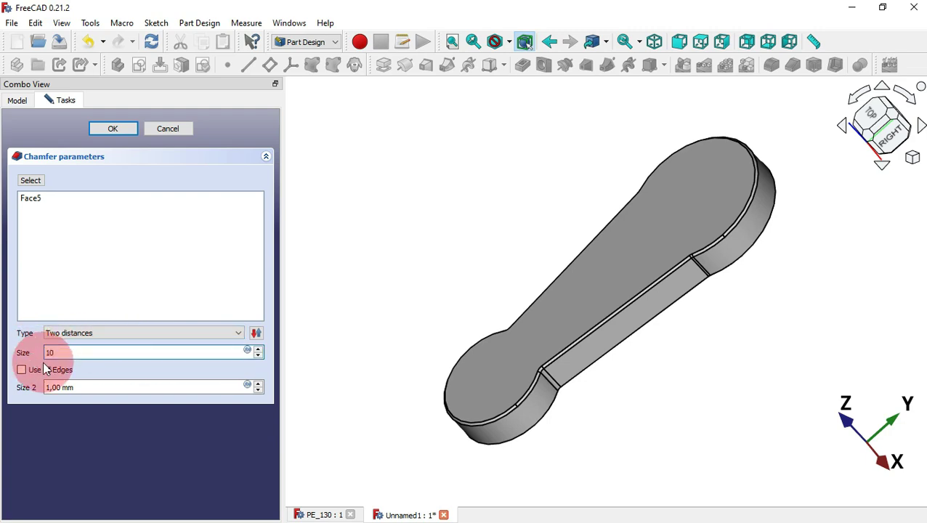
{"action": "left_click_drag", "start_coordinate": [93, 387], "coordinate": [31, 387]}
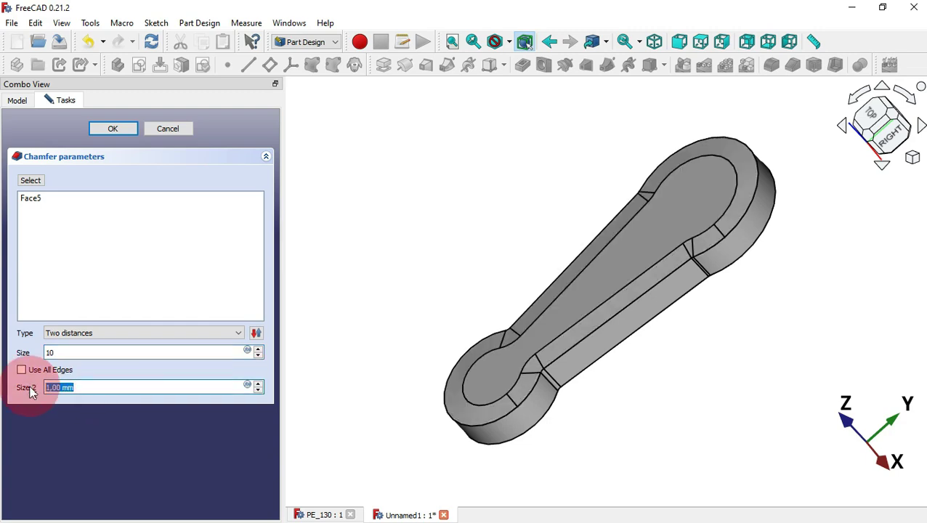
{"action": "left_click", "coordinate": [127, 133]}
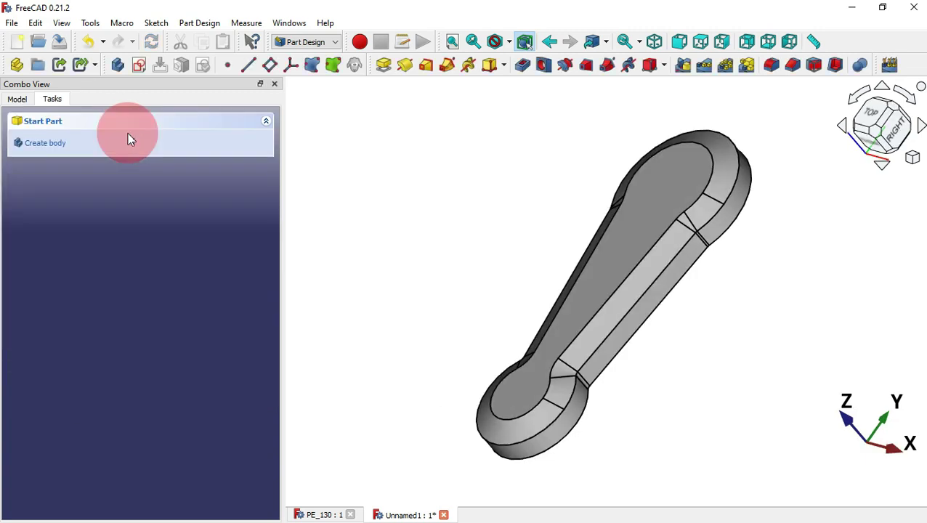
Step: Fillet the outline of the lever's top face with a 5 mm radius
{"action": "left_click", "coordinate": [627, 246]}
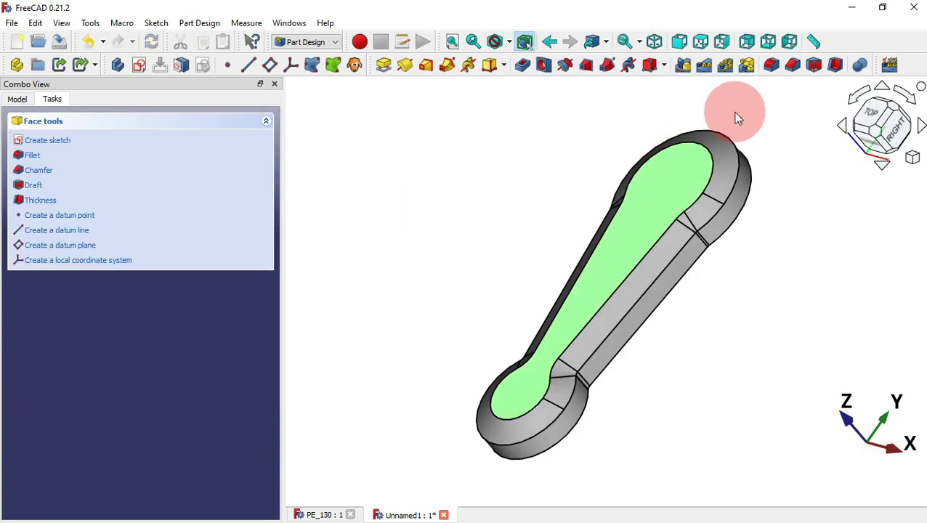
{"action": "left_click", "coordinate": [772, 66]}
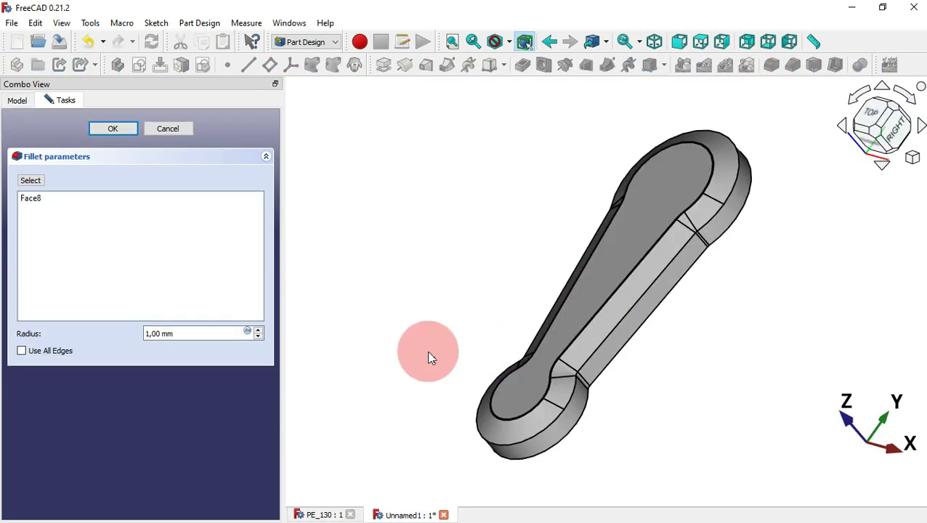
{"action": "left_click_drag", "start_coordinate": [220, 332], "coordinate": [54, 328]}
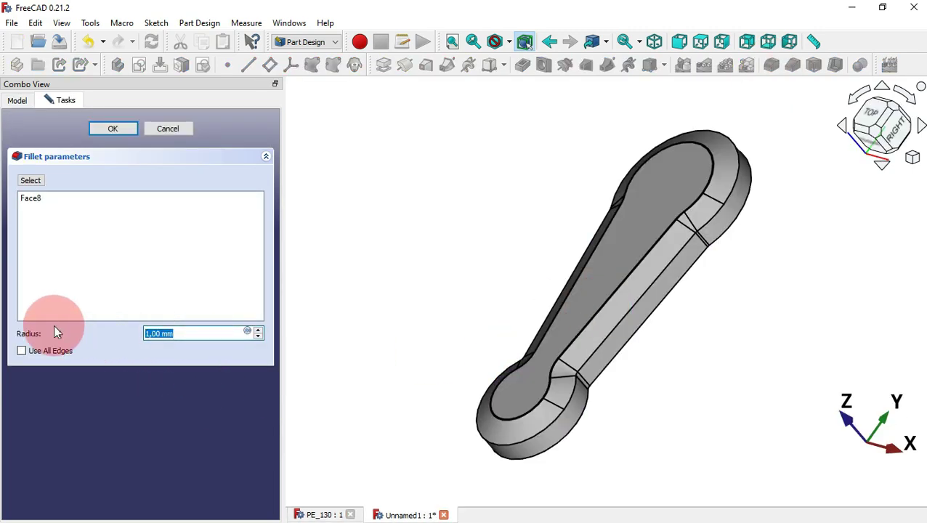
{"action": "type", "text": "5"}
{"action": "left_click", "coordinate": [111, 130]}
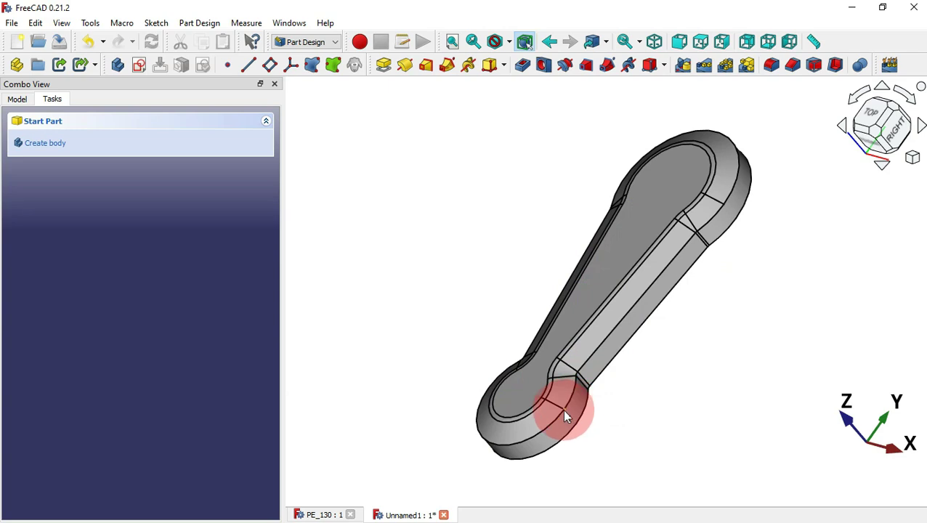
Step: Fillet the lower outer edge of the chamfer around the lever with a 0.75 mm radius
{"action": "left_click", "coordinate": [565, 396]}
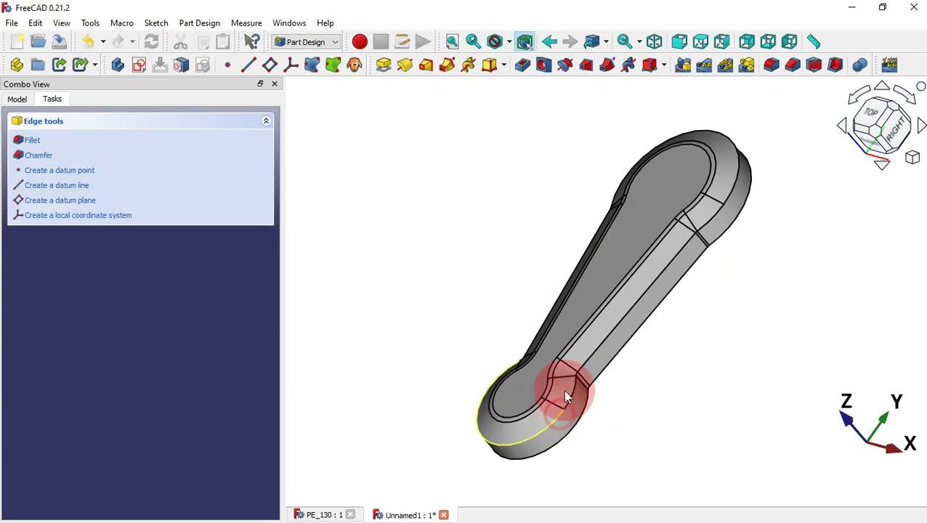
{"action": "left_click", "coordinate": [768, 67]}
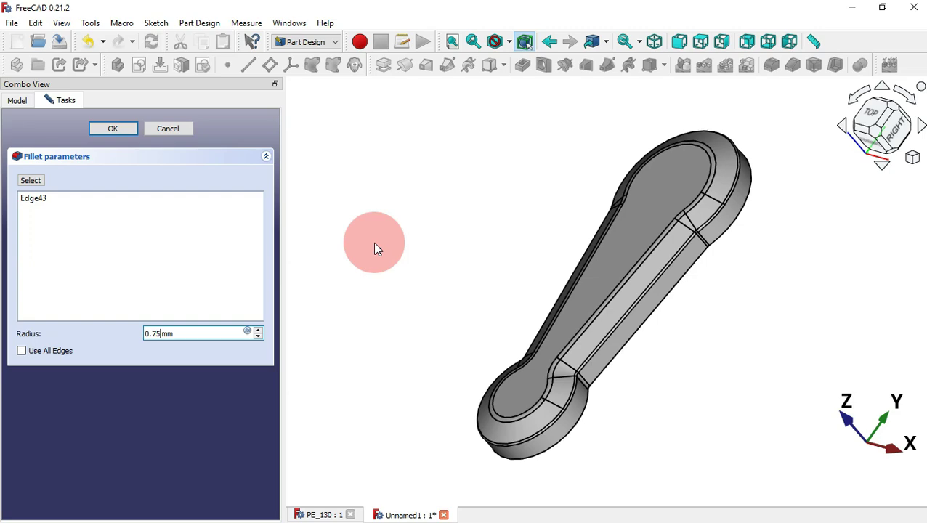
{"action": "key", "text": "Return"}
Step: Hollow the lever from its flat bottom face with a 2 mm Thickness
{"action": "middle_click_drag", "start_coordinate": [374, 249], "coordinate": [456, 200]}
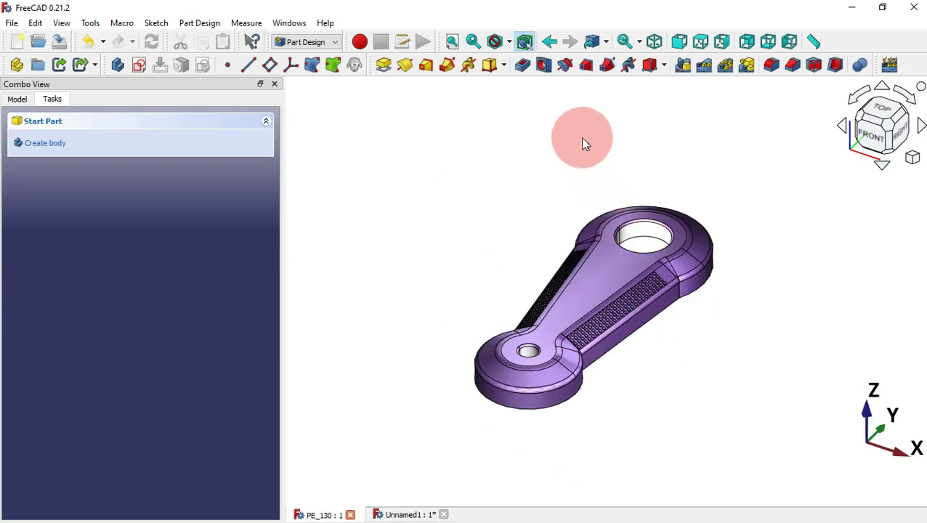
{"action": "middle_click_drag", "start_coordinate": [699, 354], "coordinate": [631, 155]}
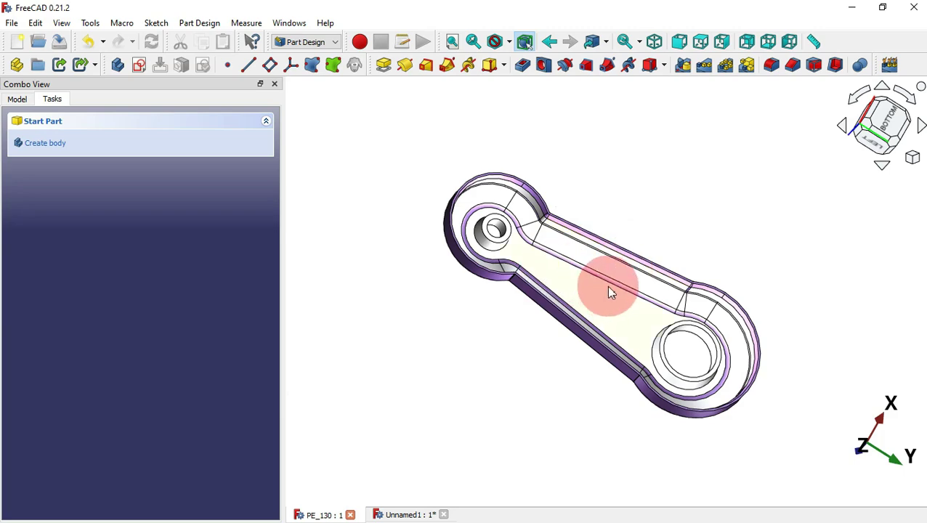
{"action": "middle_click_drag", "start_coordinate": [658, 205], "coordinate": [584, 374]}
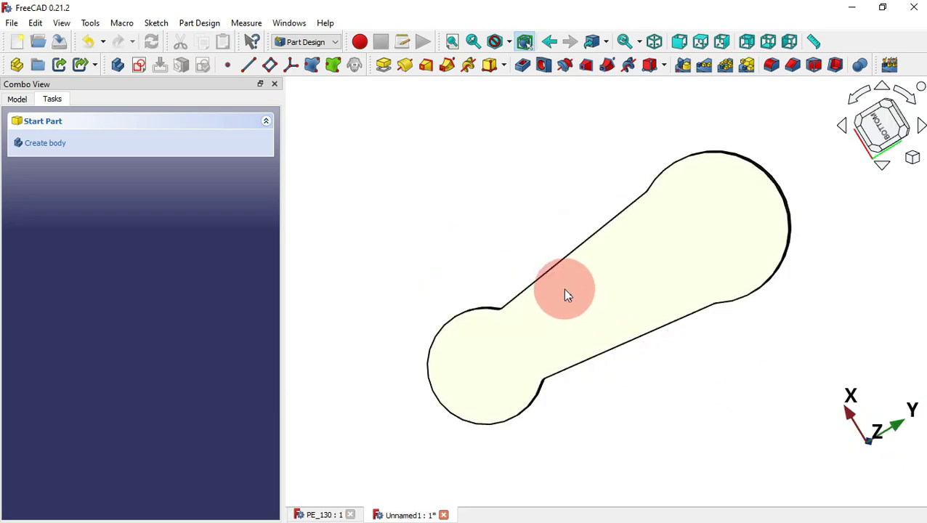
{"action": "left_click", "coordinate": [579, 307]}
{"action": "middle_click_drag", "start_coordinate": [497, 213], "coordinate": [616, 307]}
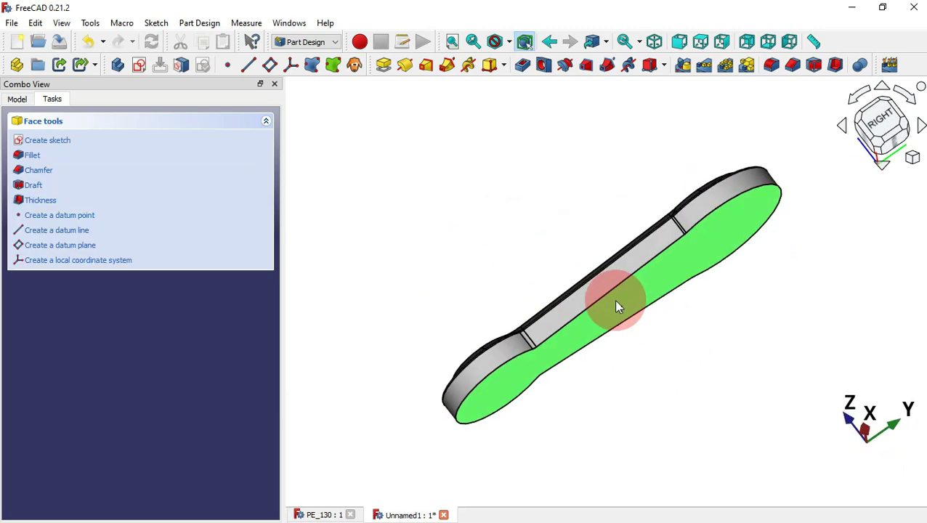
{"action": "left_click", "coordinate": [836, 71]}
{"action": "middle_click_drag", "start_coordinate": [537, 191], "coordinate": [617, 237]}
{"action": "left_click", "coordinate": [146, 325]}
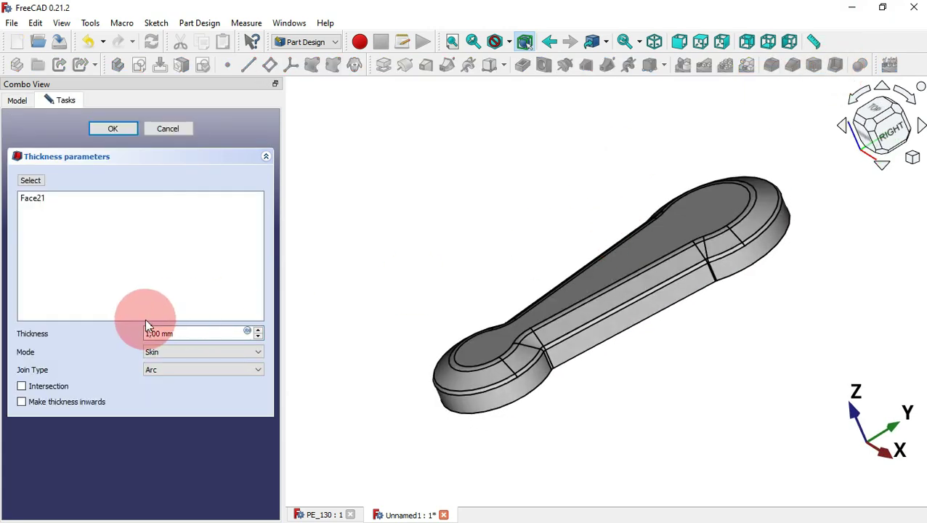
{"action": "left_click_drag", "start_coordinate": [198, 332], "coordinate": [86, 330]}
{"action": "type", "text": "2"}
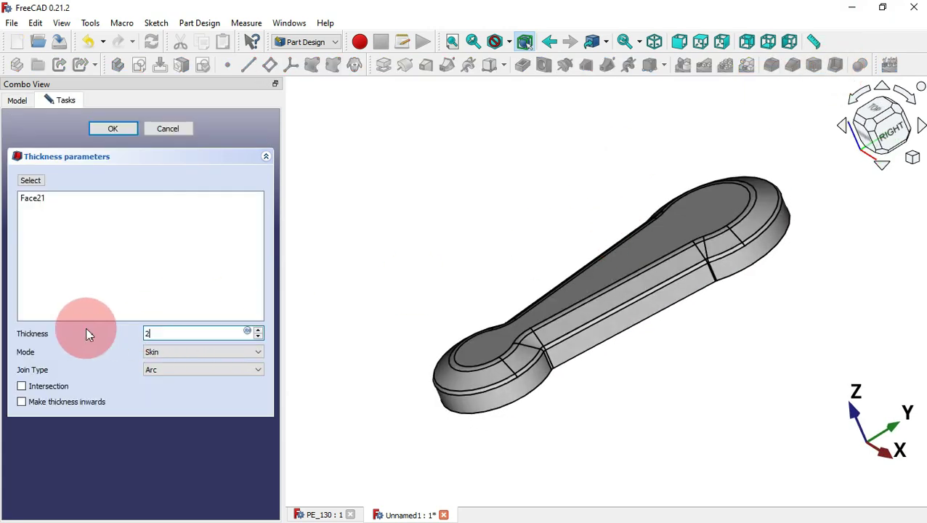
{"action": "left_click", "coordinate": [113, 128]}
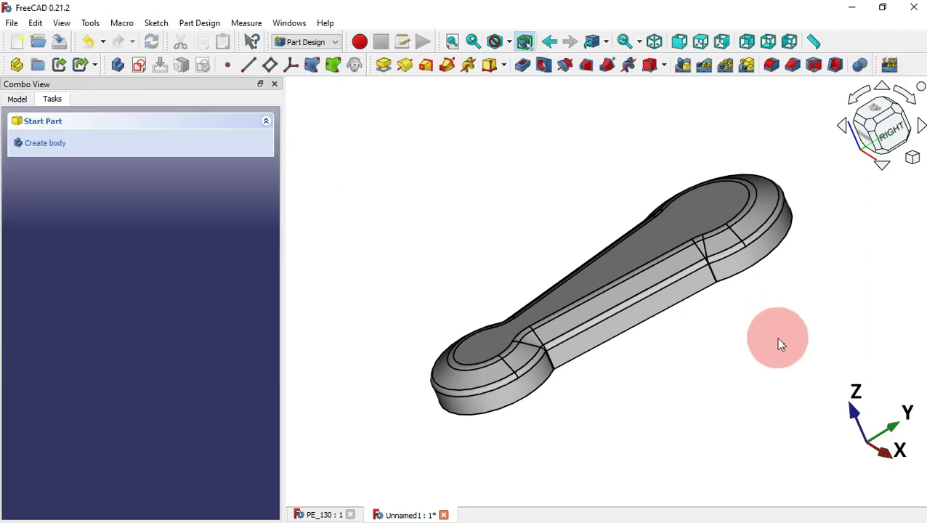
Step: Create a sketch on the lever's top face and project the large end's arc as external geometry
{"action": "middle_click_drag", "start_coordinate": [779, 344], "coordinate": [605, 316]}
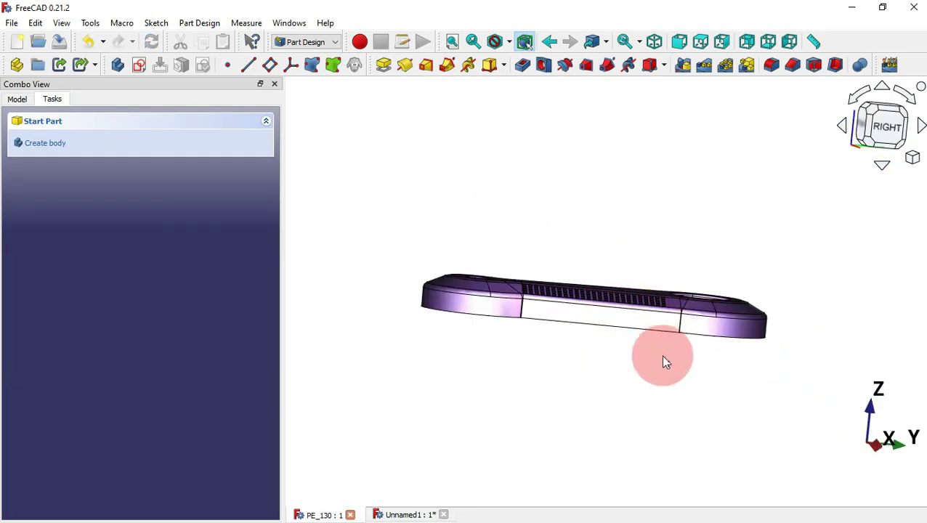
{"action": "middle_click_drag", "start_coordinate": [662, 361], "coordinate": [740, 325]}
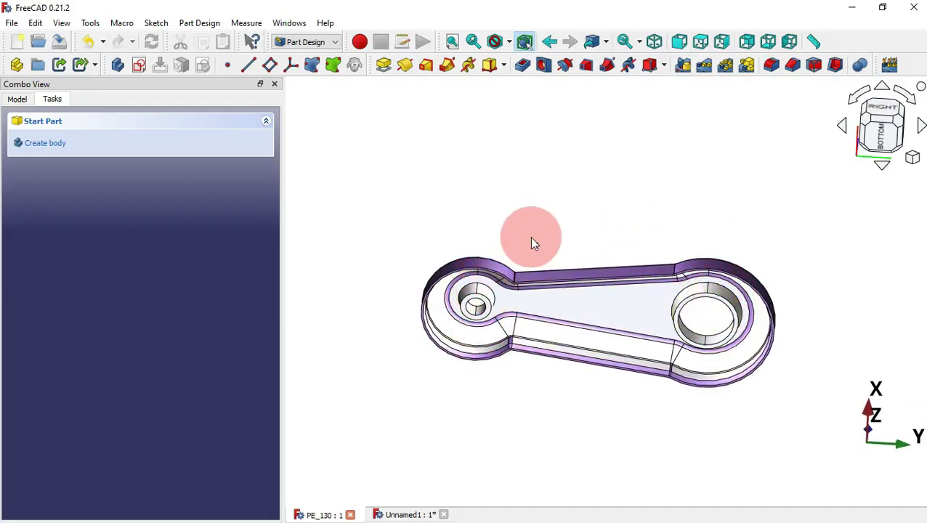
{"action": "middle_click_drag", "start_coordinate": [531, 244], "coordinate": [703, 335]}
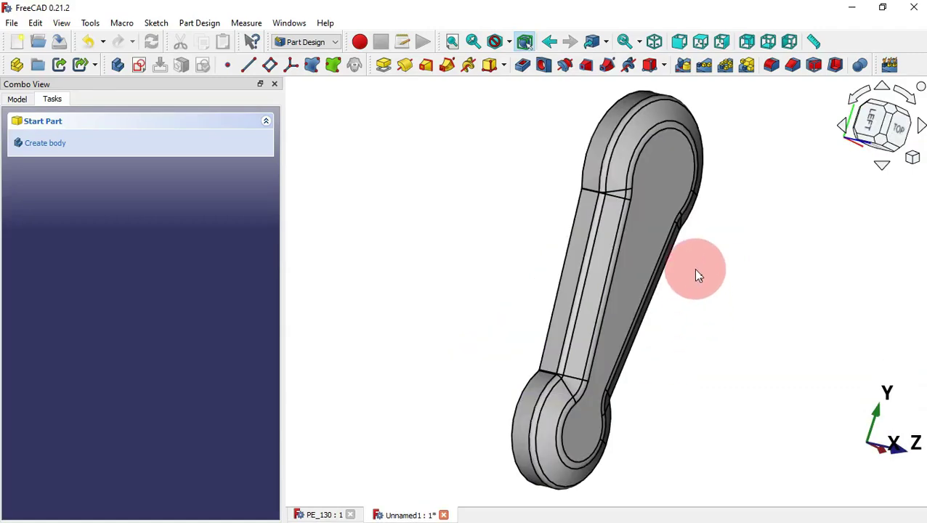
{"action": "key", "text": "0"}
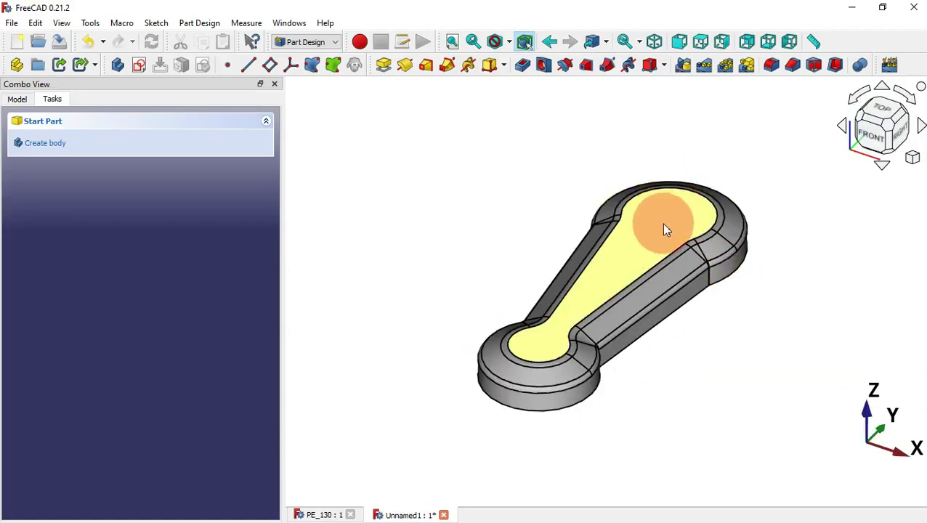
{"action": "left_click", "coordinate": [642, 258]}
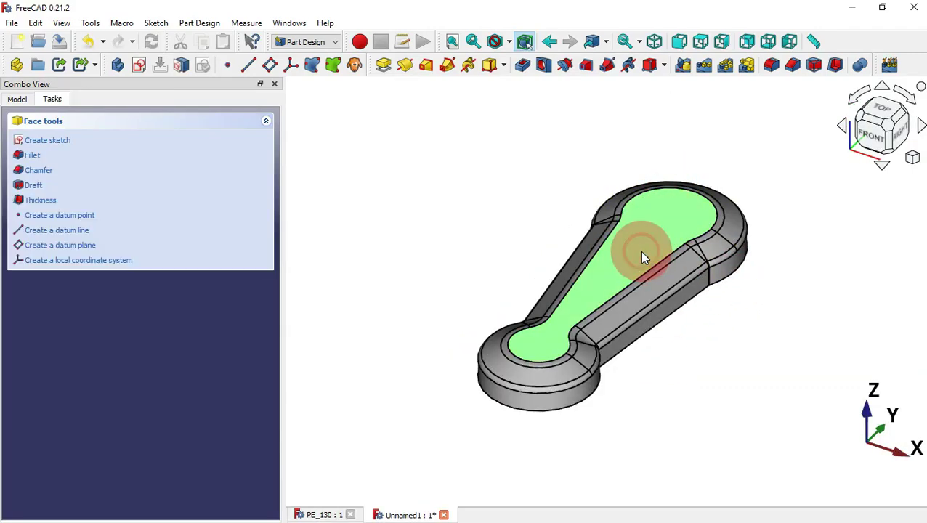
{"action": "left_click", "coordinate": [142, 66]}
{"action": "left_click", "coordinate": [618, 202]}
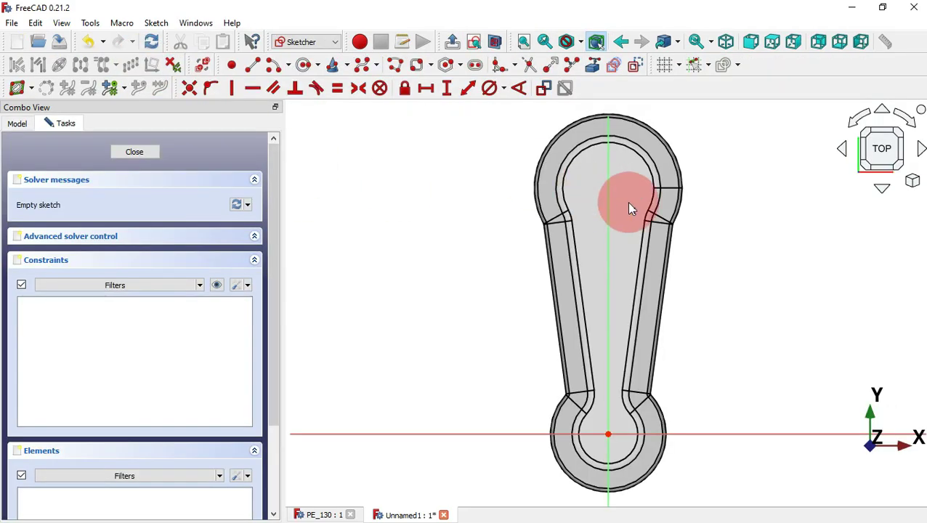
{"action": "left_click", "coordinate": [593, 65]}
{"action": "left_click", "coordinate": [652, 167]}
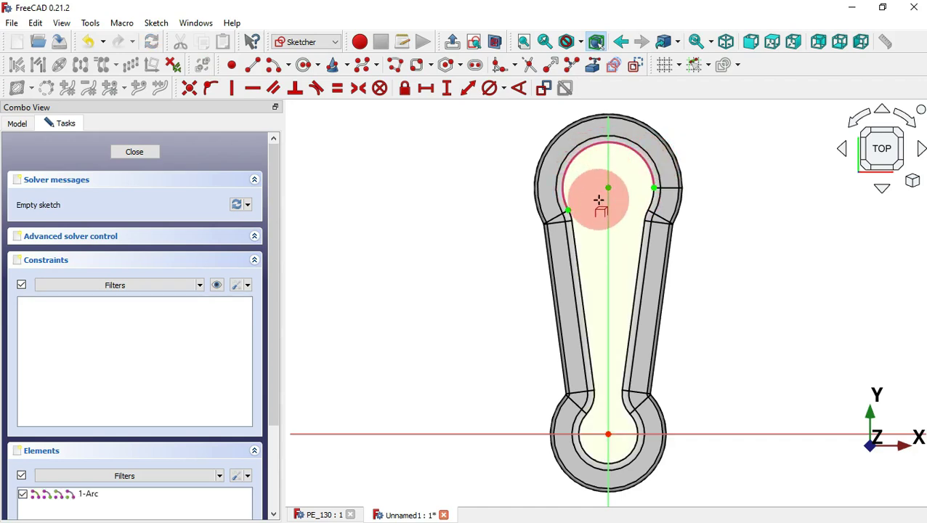
Step: Draw a circle about 35 mm in diameter at the projected arc's centre and one about 98 mm at the origin
{"action": "left_click", "coordinate": [308, 67]}
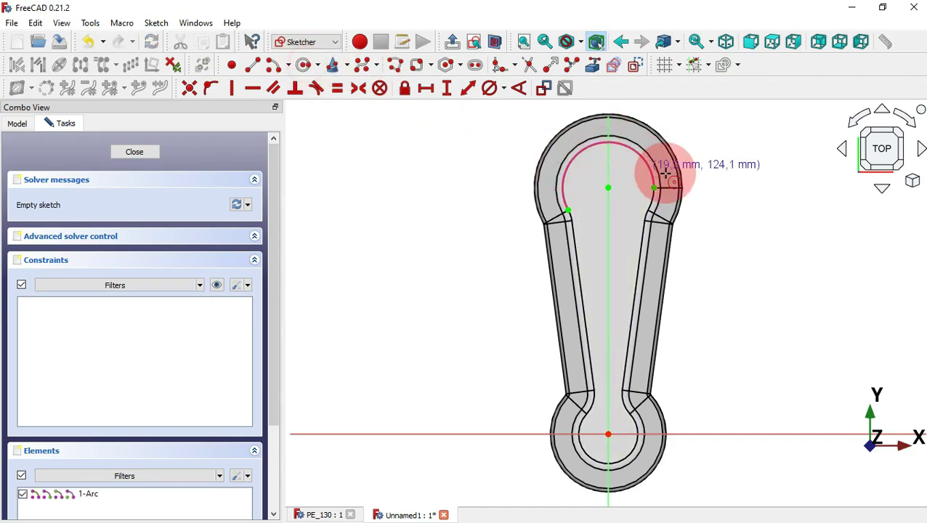
{"action": "left_click", "coordinate": [607, 187]}
{"action": "left_click", "coordinate": [631, 214]}
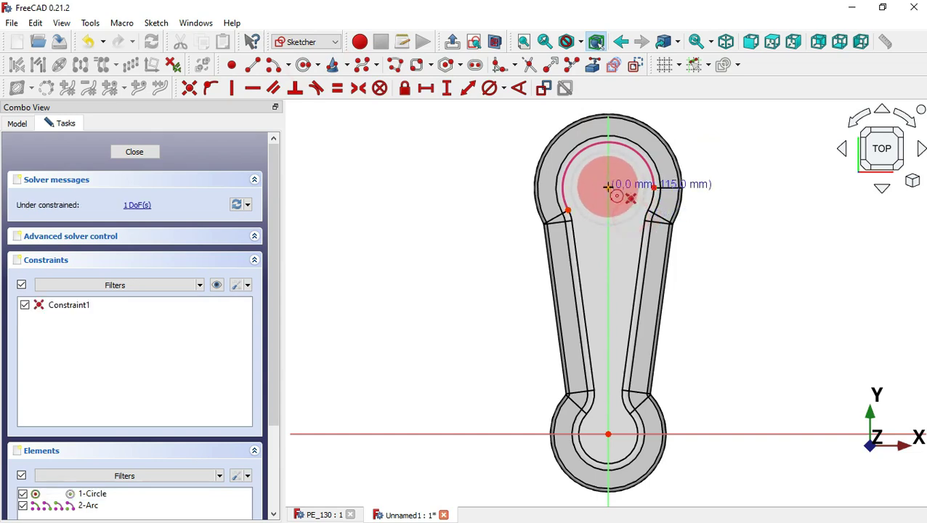
{"action": "left_click", "coordinate": [616, 427]}
{"action": "left_click", "coordinate": [698, 377]}
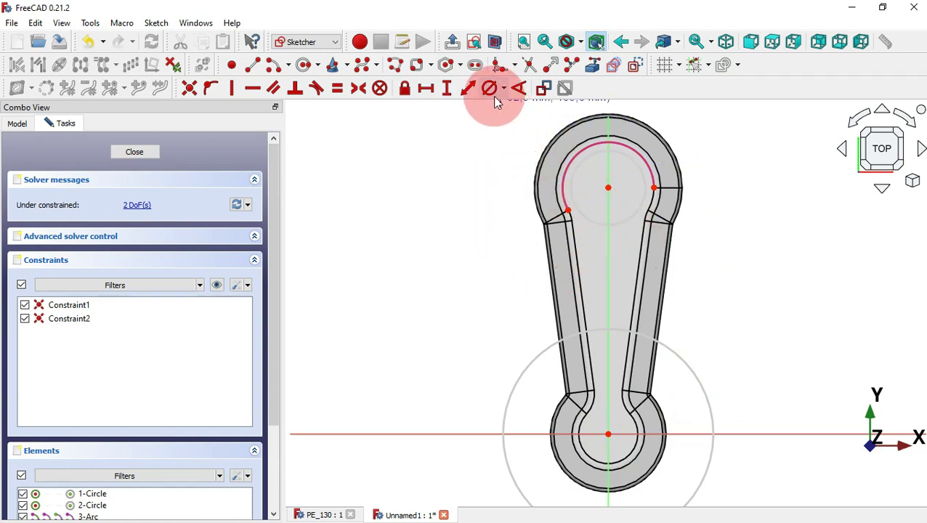
Step: Constrain the upper circle's diameter to 36 mm and the lower circle's to 19 mm, and finish the sketch
{"action": "left_click", "coordinate": [607, 188]}
{"action": "left_click", "coordinate": [639, 205]}
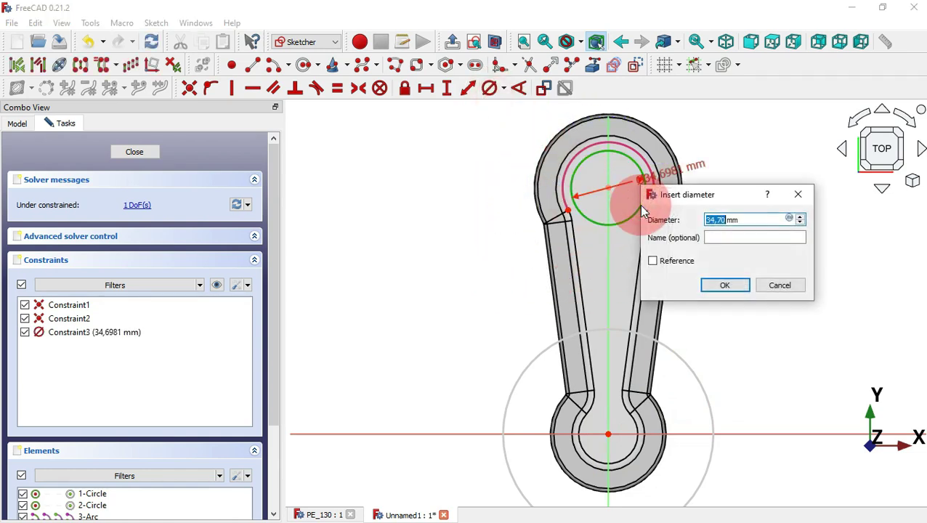
{"action": "left_click_drag", "start_coordinate": [753, 222], "coordinate": [637, 227]}
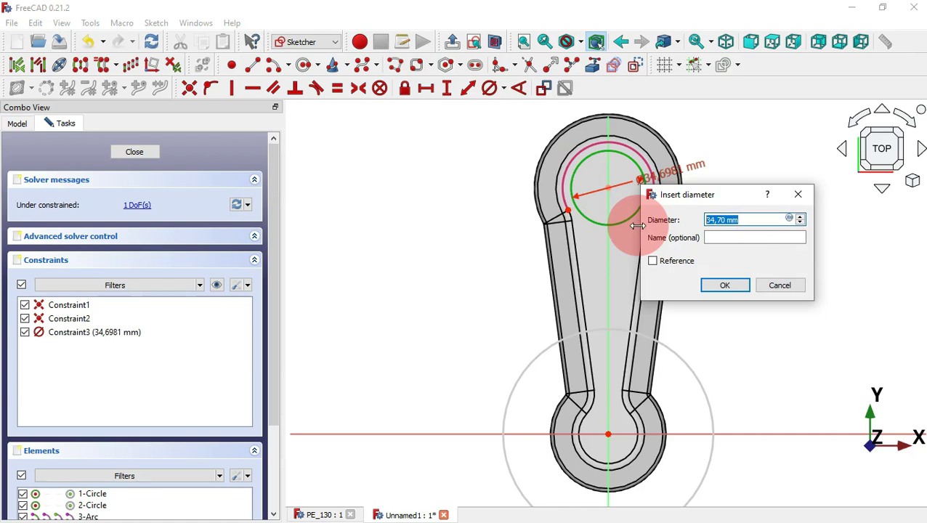
{"action": "type", "text": "36"}
{"action": "key", "text": "Return"}
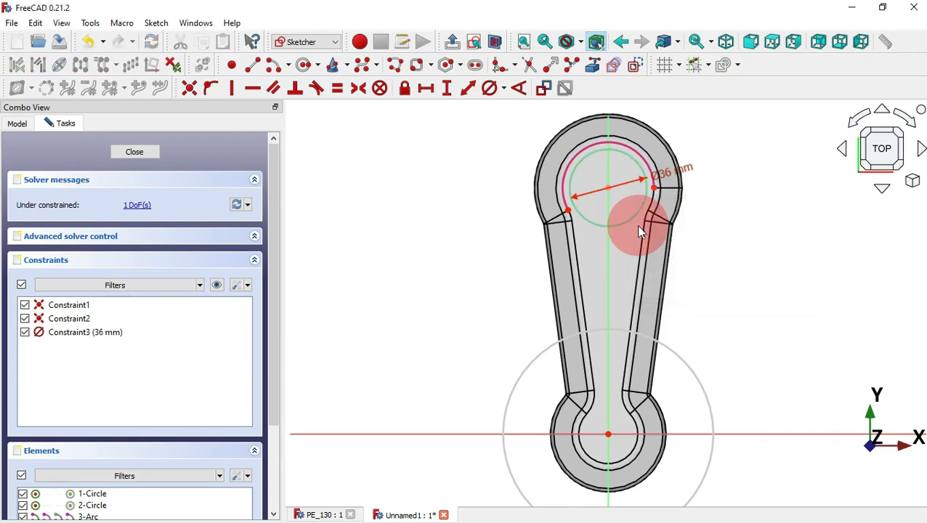
{"action": "left_click", "coordinate": [678, 353]}
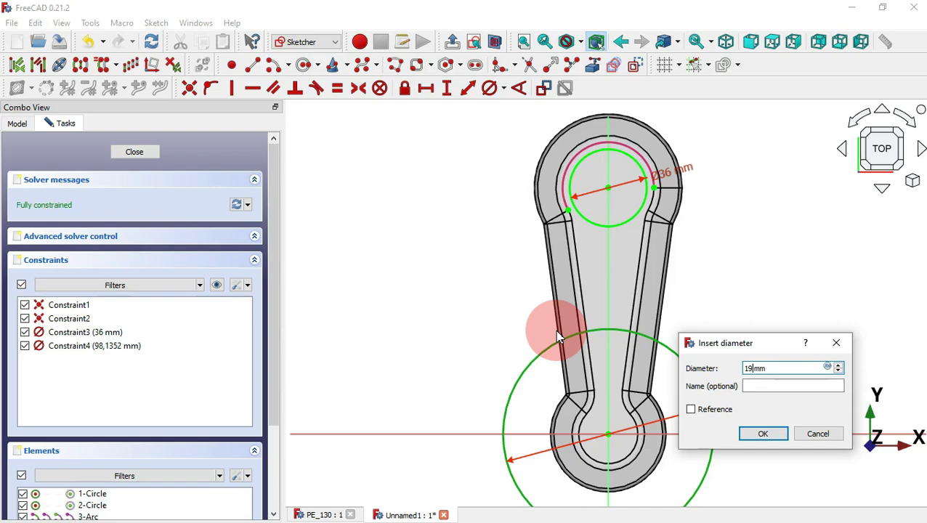
{"action": "key", "text": "Return"}
{"action": "key", "text": "Escape"}
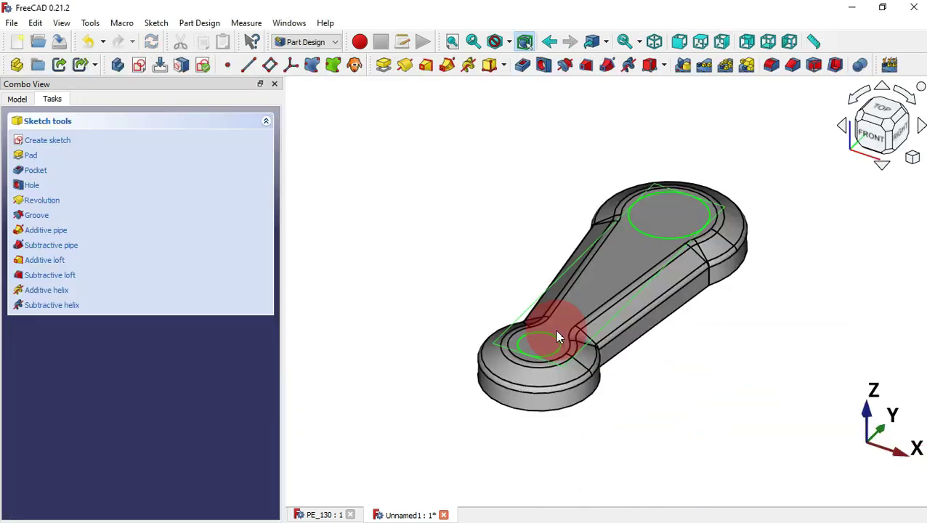
{"action": "left_click", "coordinate": [419, 117]}
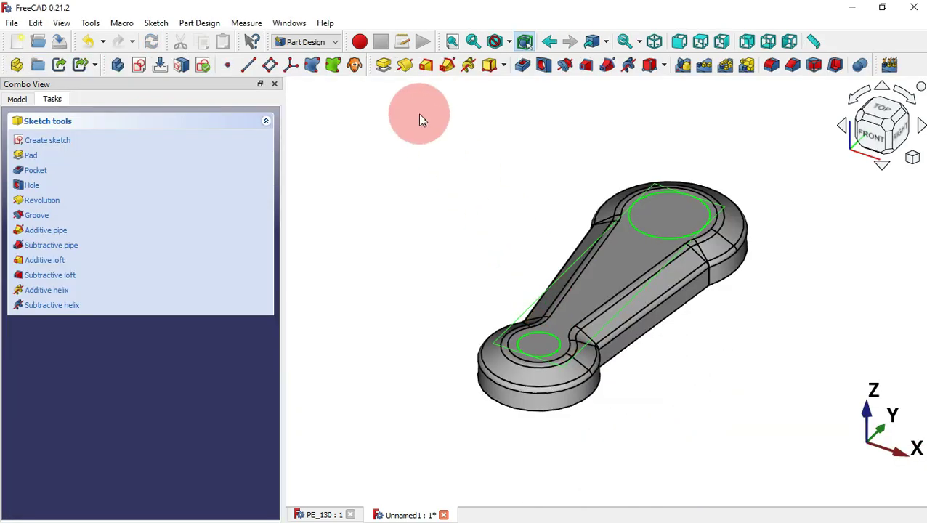
Step: Pad the two-circle sketch by 10 mm in the reversed direction, into the hollow underside of the lever
{"action": "left_click", "coordinate": [387, 72]}
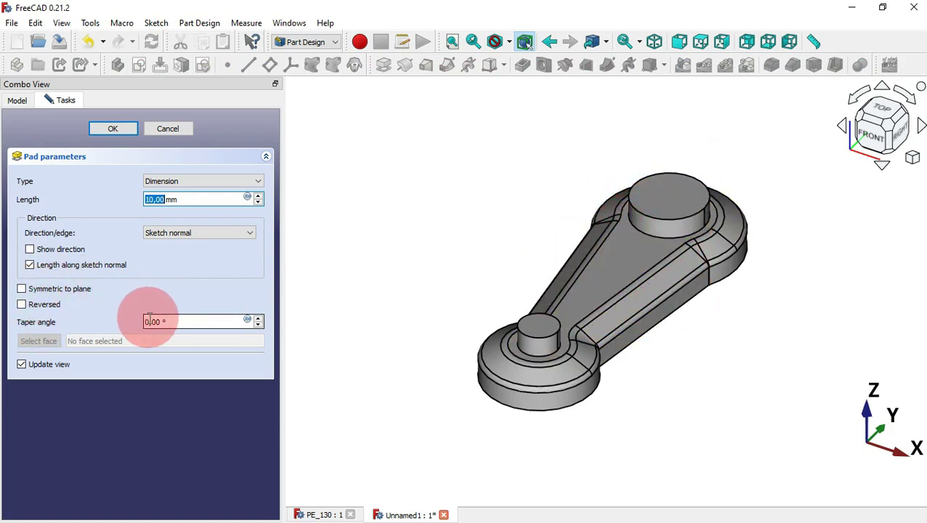
{"action": "left_click", "coordinate": [54, 313]}
{"action": "middle_click_drag", "start_coordinate": [662, 394], "coordinate": [662, 190]}
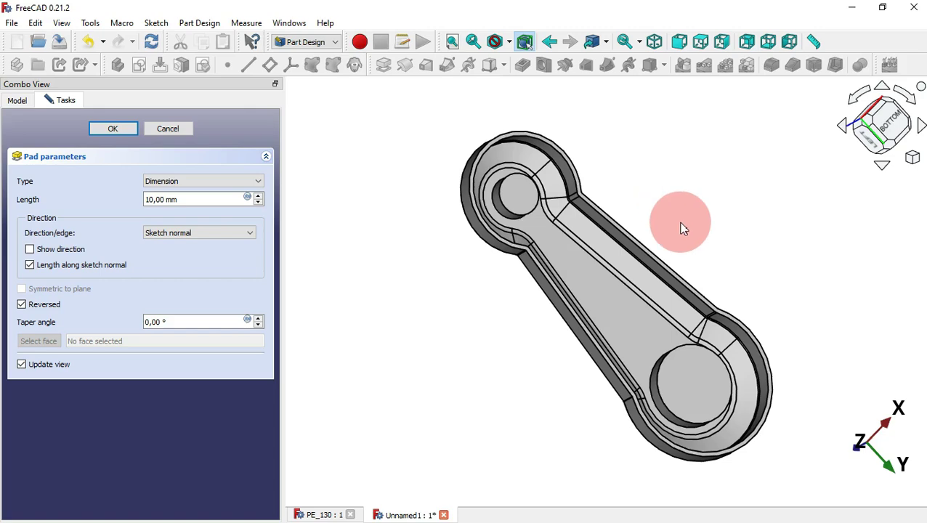
Step: Examine the bosses around both holes on the underside of the reference PE_130 model
{"action": "key", "text": "2"}
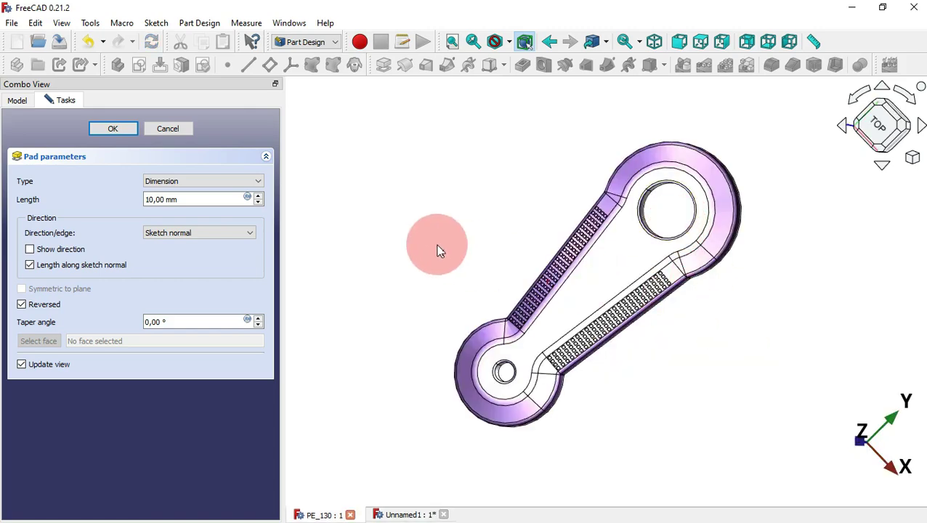
{"action": "middle_click_drag", "start_coordinate": [750, 355], "coordinate": [472, 317]}
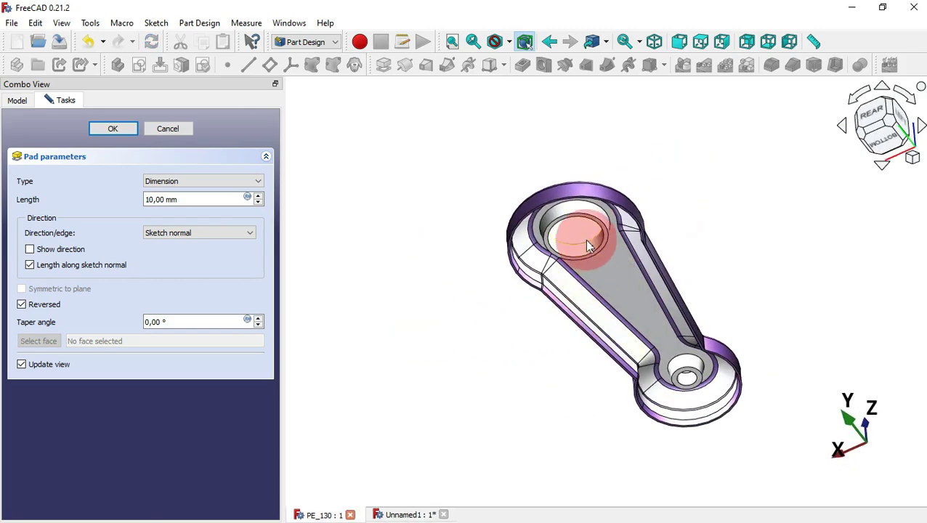
{"action": "key", "text": "5"}
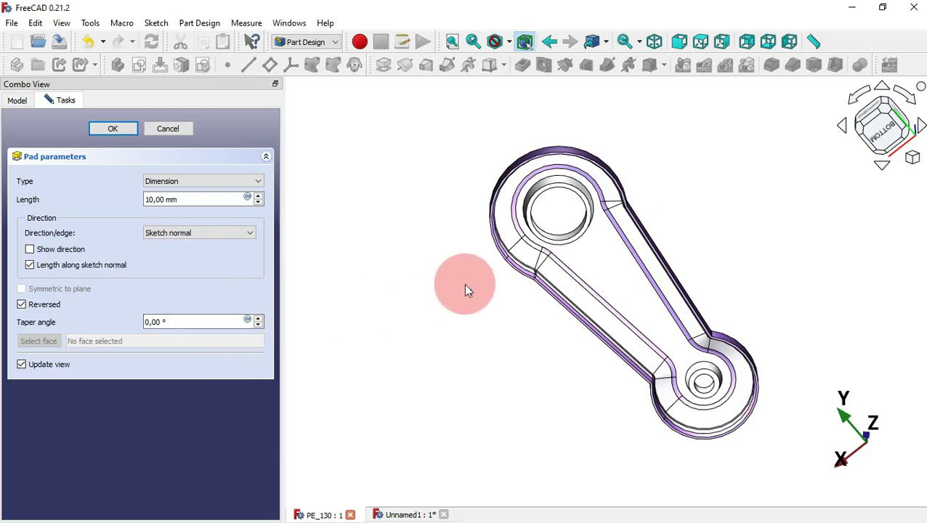
{"action": "middle_click_drag", "start_coordinate": [639, 210], "coordinate": [585, 203]}
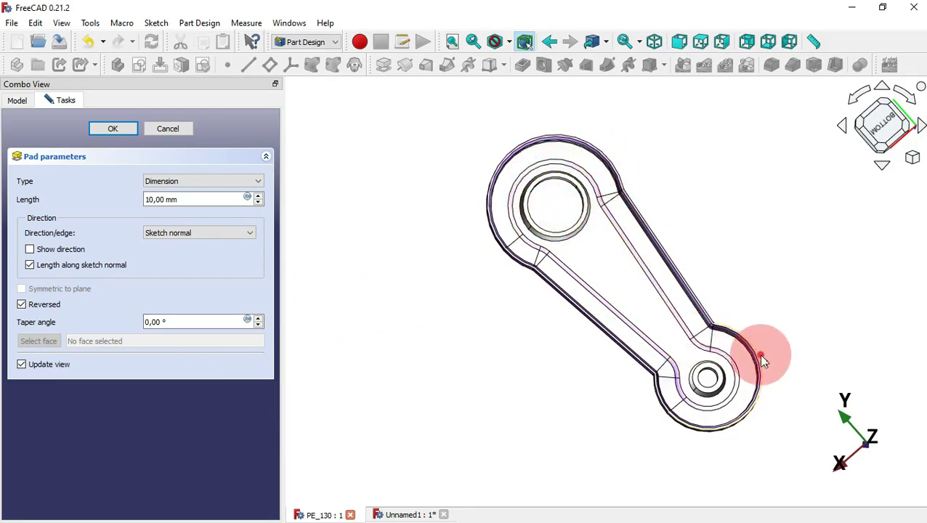
{"action": "middle_click_drag", "start_coordinate": [759, 356], "coordinate": [641, 279]}
{"action": "mouse_move", "coordinate": [771, 378]}
{"action": "middle_mouse_down"}
{"action": "mouse_move", "coordinate": [632, 342]}
{"action": "mouse_move", "coordinate": [696, 340]}
{"action": "middle_mouse_up"}
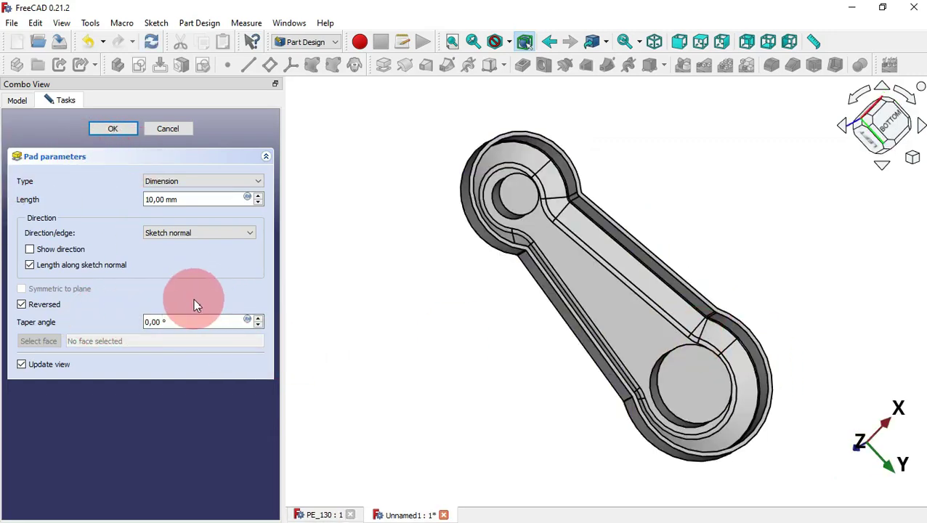
Step: Set the pad's taper angle to -10° and finish the two bosses
{"action": "left_click", "coordinate": [198, 321]}
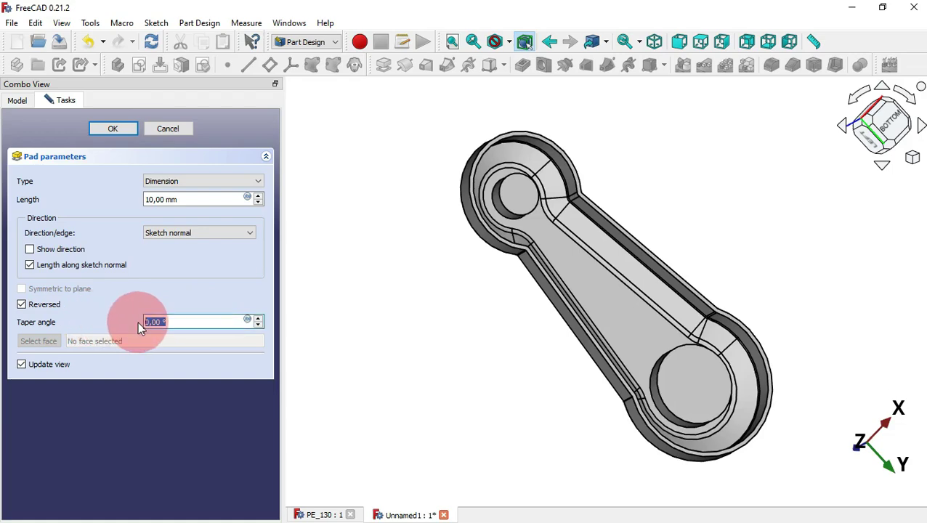
{"action": "type", "text": "10"}
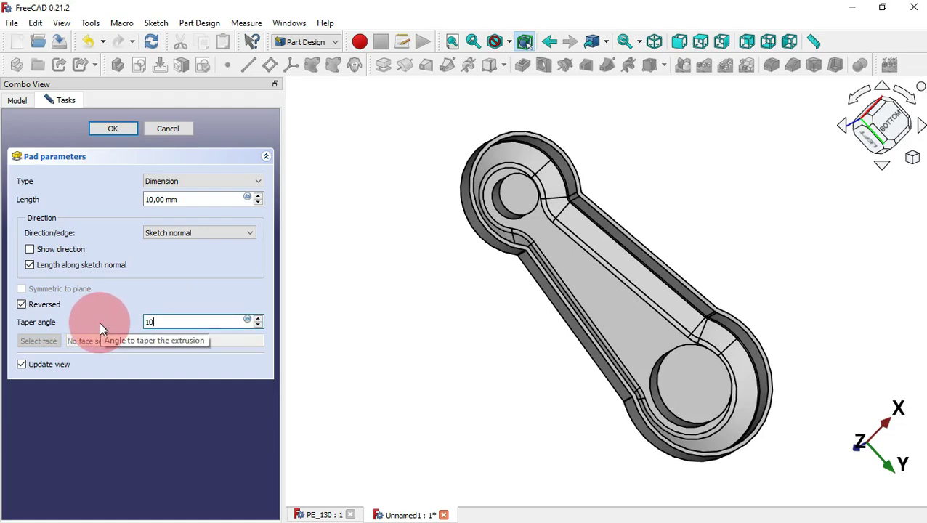
{"action": "middle_click_drag", "start_coordinate": [756, 189], "coordinate": [732, 208]}
{"action": "left_click_drag", "start_coordinate": [185, 322], "coordinate": [94, 320]}
{"action": "type", "text": "-10"}
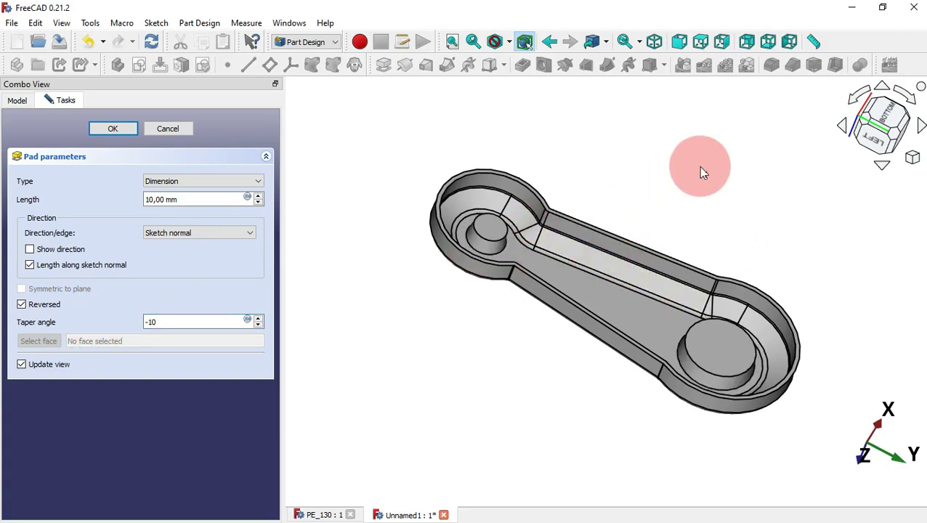
{"action": "middle_click_drag", "start_coordinate": [700, 169], "coordinate": [651, 240]}
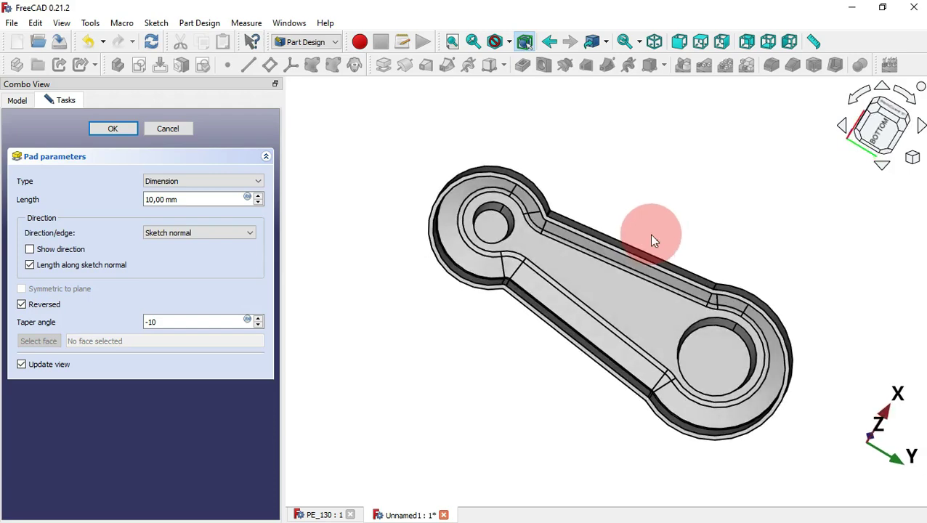
{"action": "left_click", "coordinate": [128, 129]}
Step: Cut a hole 28 mm in diameter and 25 mm deep through the large boss, starting from its end face
{"action": "middle_click_drag", "start_coordinate": [556, 389], "coordinate": [701, 200]}
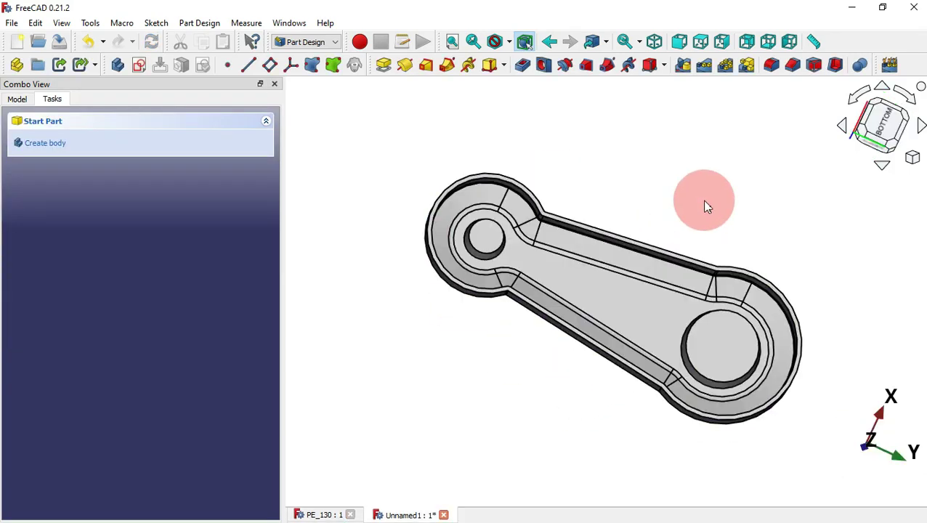
{"action": "key", "text": "5"}
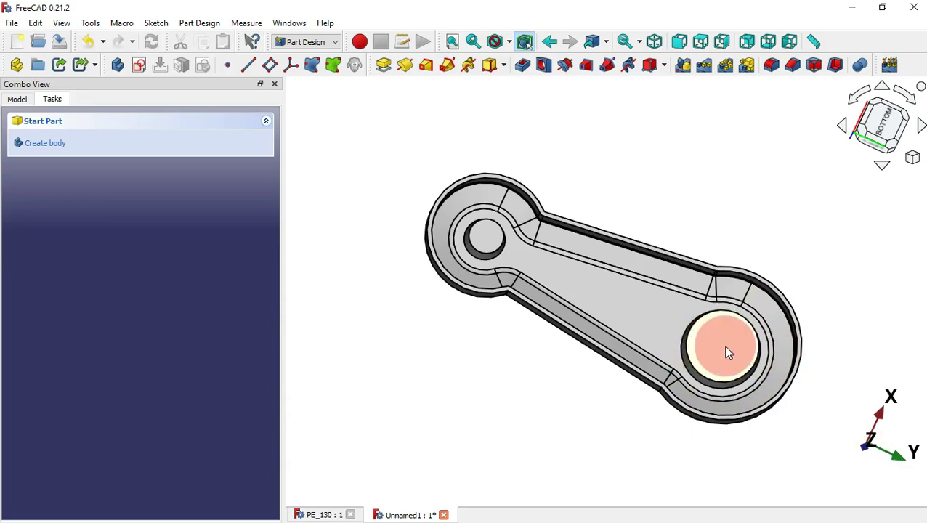
{"action": "left_click", "coordinate": [726, 348]}
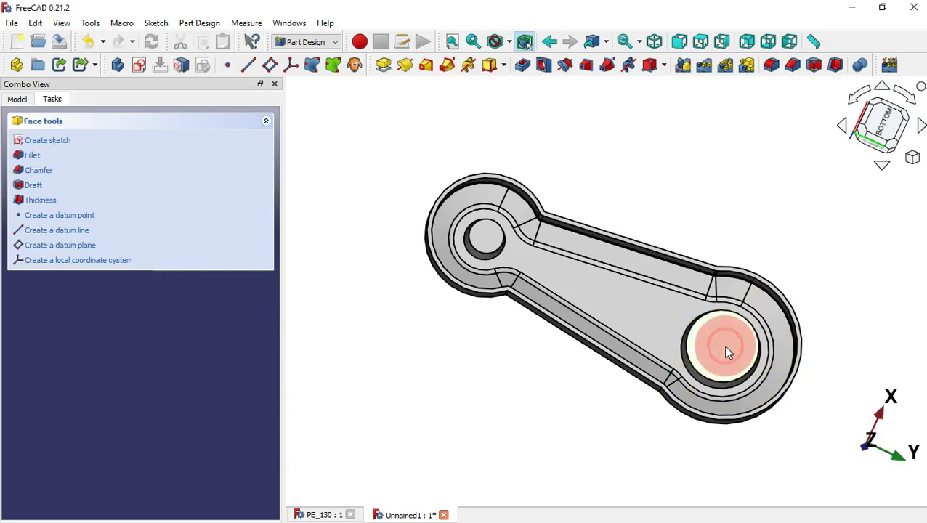
{"action": "left_click", "coordinate": [544, 67]}
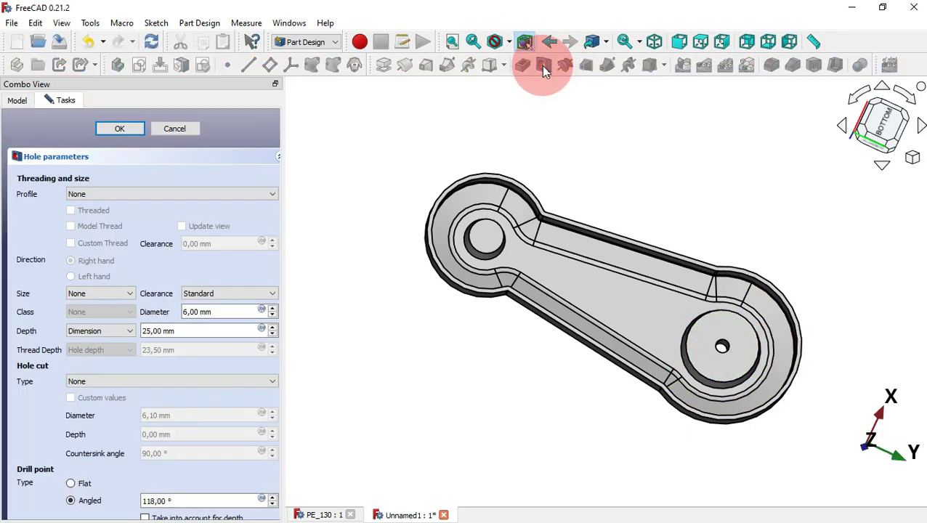
{"action": "left_click", "coordinate": [195, 278]}
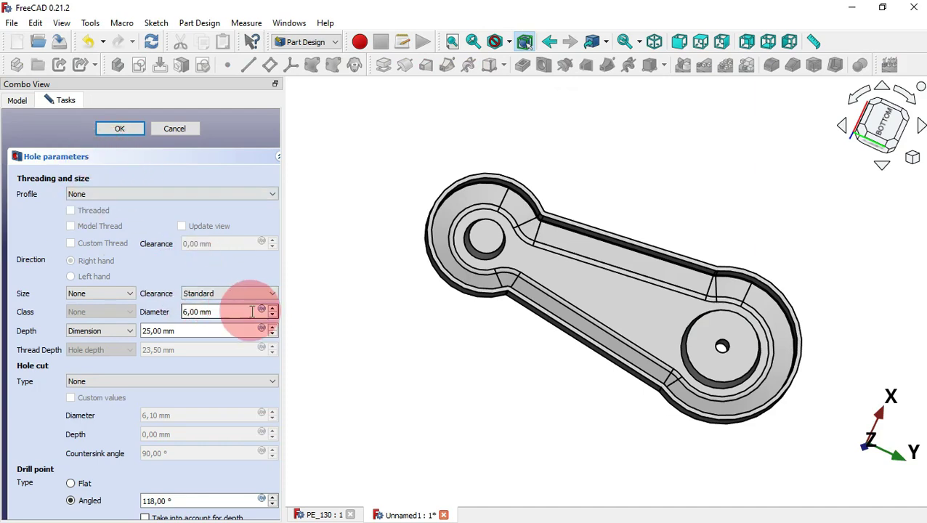
{"action": "left_click", "coordinate": [191, 309]}
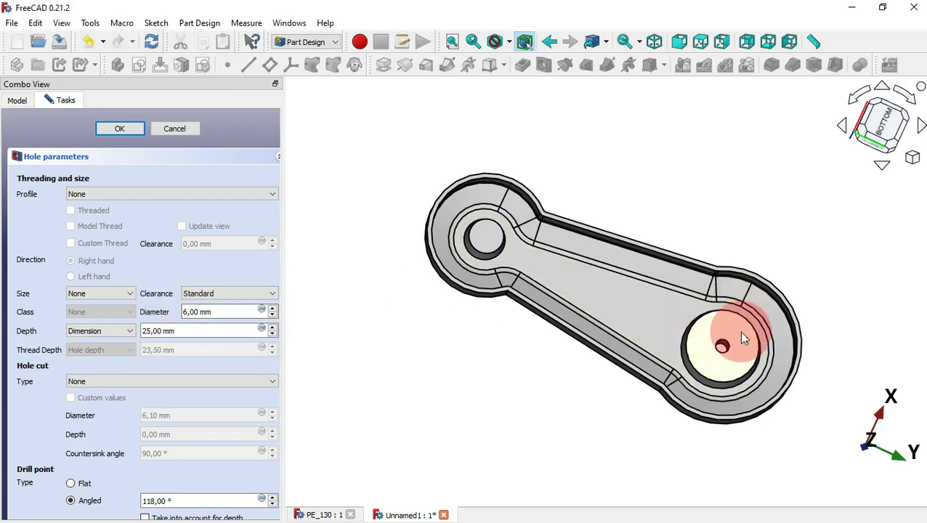
{"action": "scroll", "coordinate": [234, 311], "scroll_direction": "down", "scroll_amount": 1}
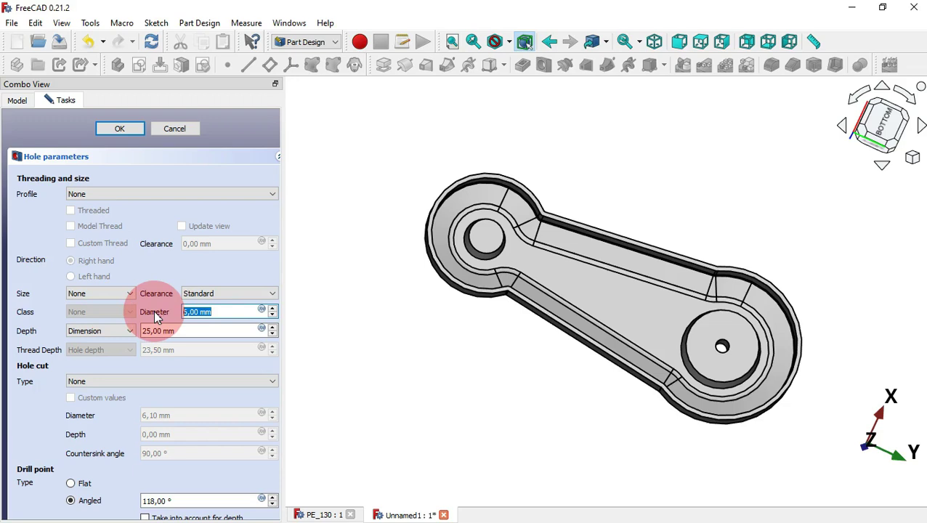
{"action": "type", "text": "28"}
{"action": "left_click", "coordinate": [560, 368]}
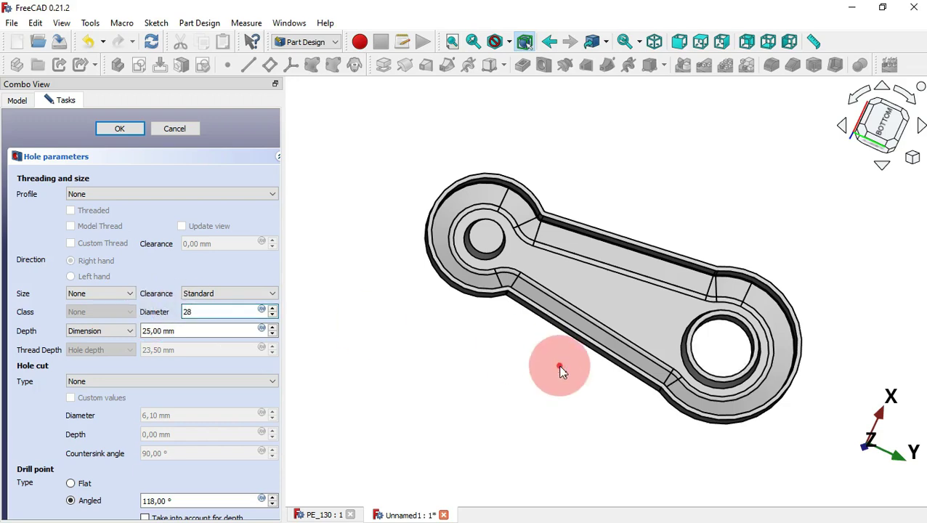
{"action": "left_click", "coordinate": [120, 131]}
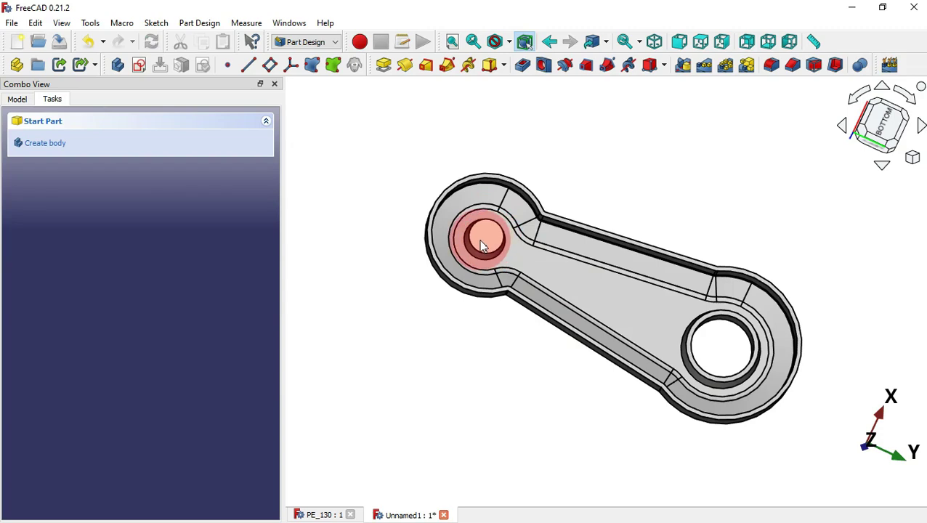
Step: Cut a hole 10 mm in diameter and 25 mm deep through the small boss, starting from its end face
{"action": "left_click", "coordinate": [480, 243]}
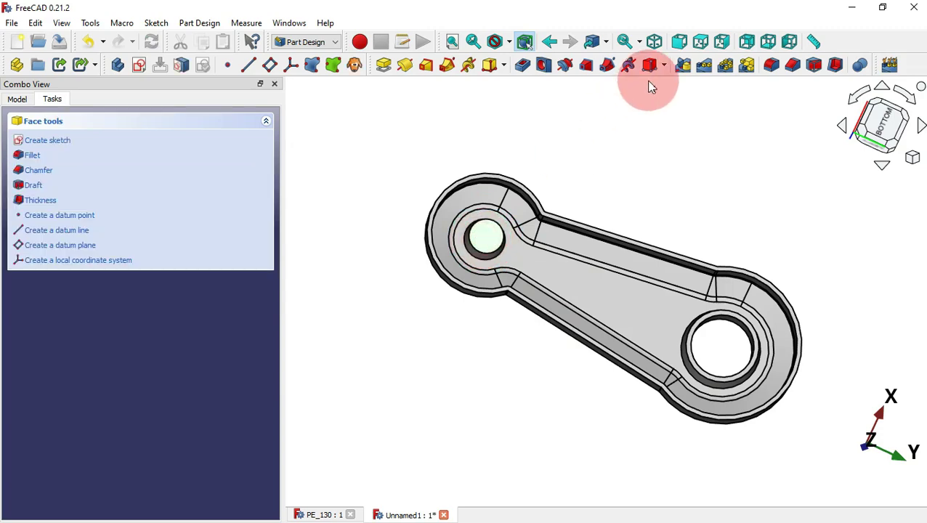
{"action": "left_click", "coordinate": [544, 67]}
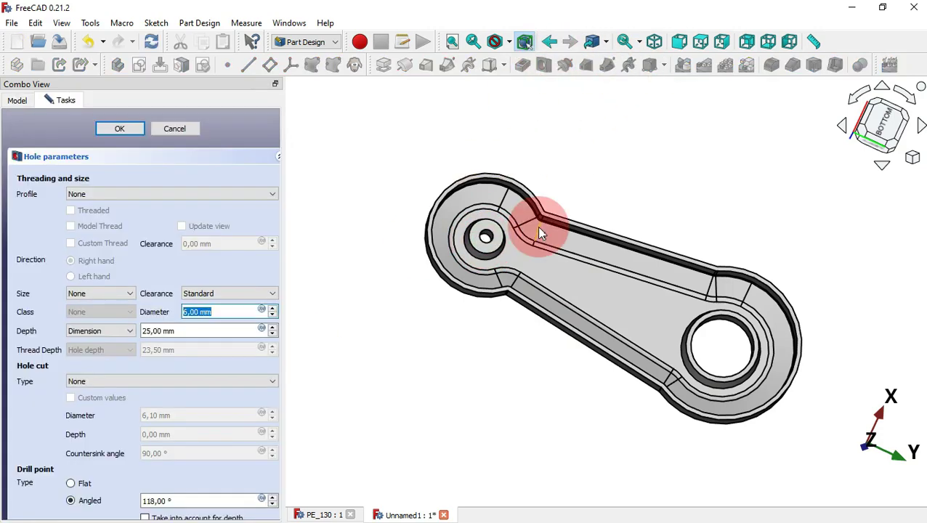
{"action": "scroll", "coordinate": [236, 308], "scroll_direction": "up", "scroll_amount": 1}
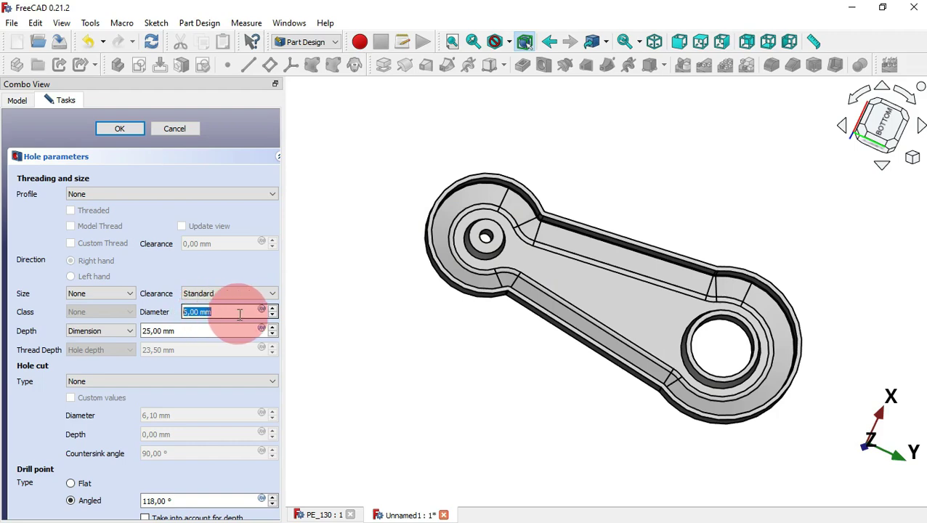
{"action": "type", "text": "10"}
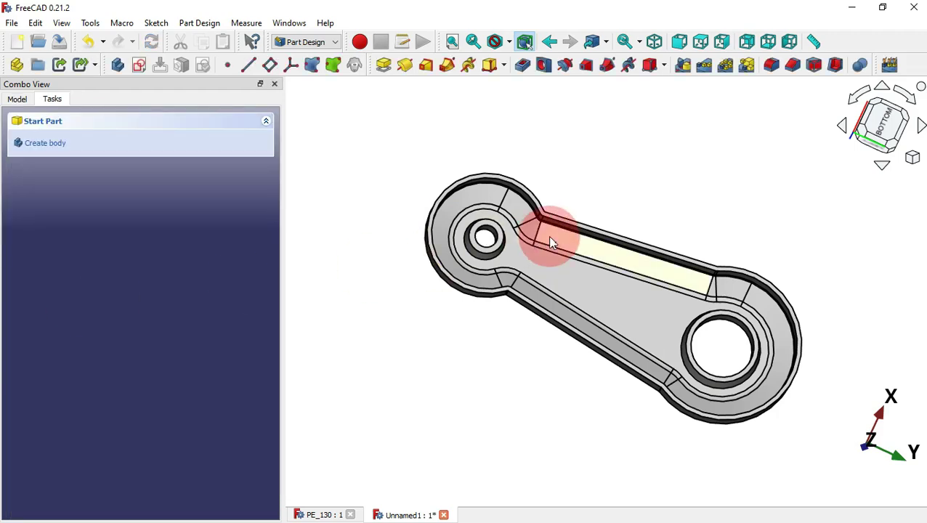
Step: Fillet the edges of both holes on the lever's top face with a 1 mm radius
{"action": "middle_click_drag", "start_coordinate": [672, 199], "coordinate": [508, 436]}
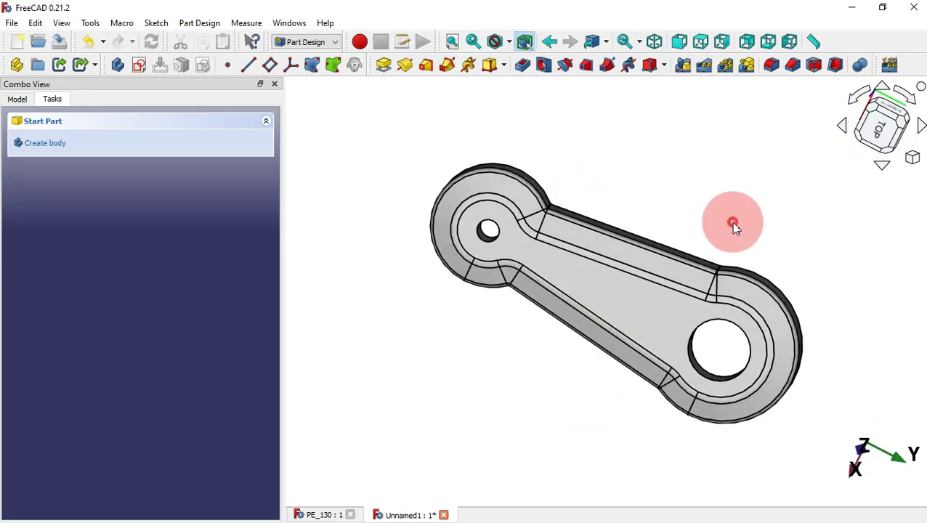
{"action": "middle_click_drag", "start_coordinate": [732, 223], "coordinate": [646, 198]}
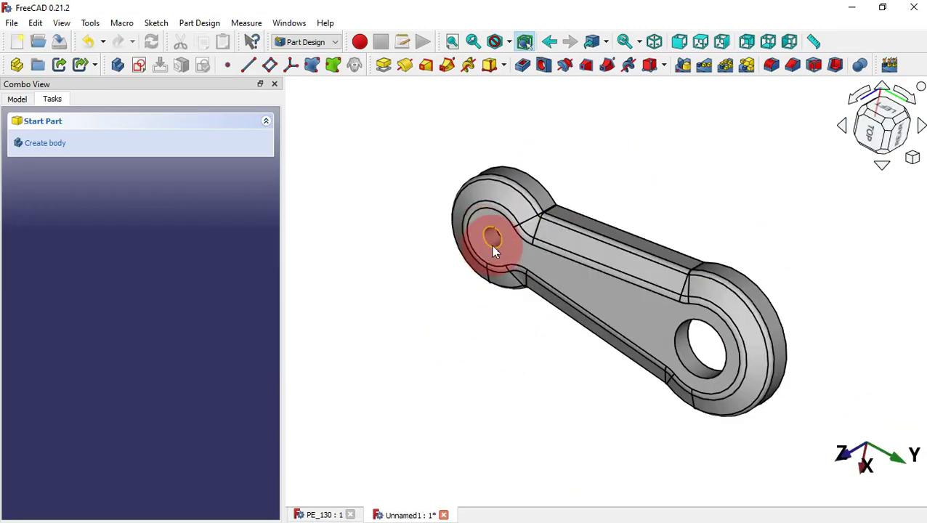
{"action": "left_click", "coordinate": [492, 245]}
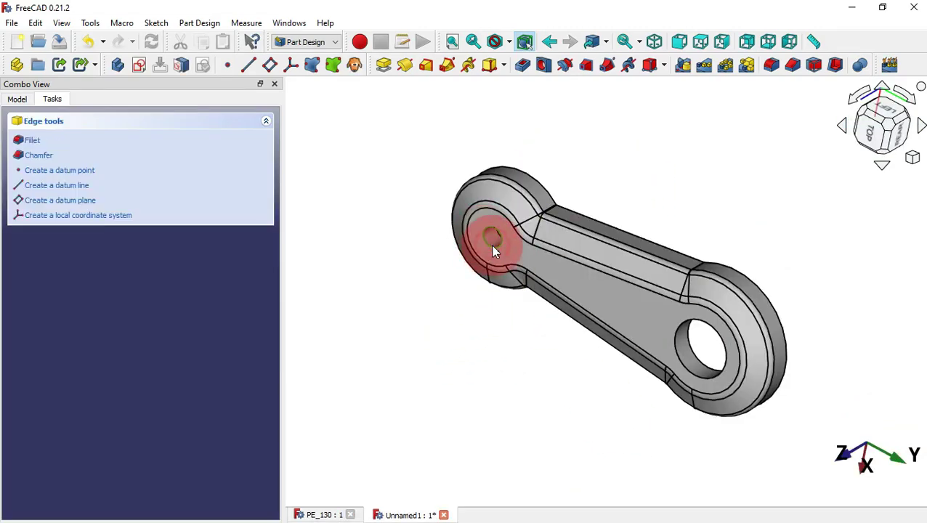
{"action": "left_click", "coordinate": [706, 376], "text": "ctrl"}
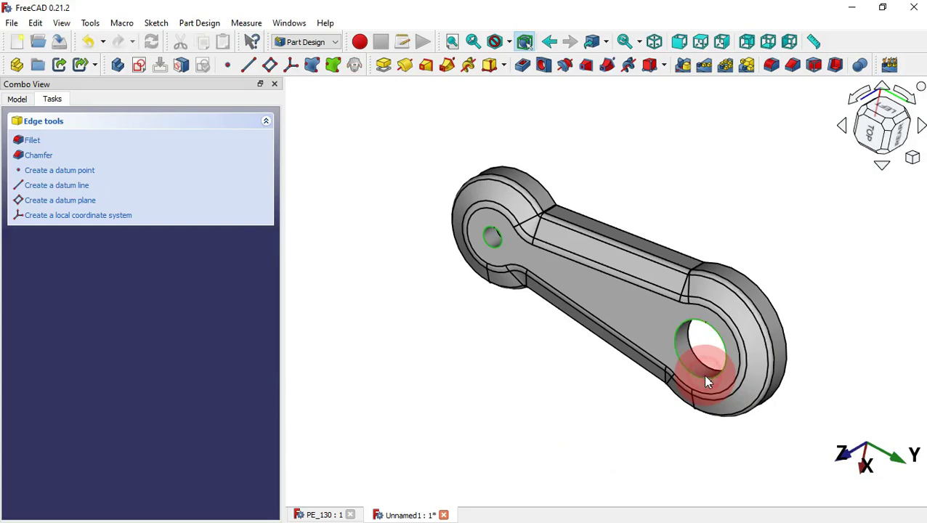
{"action": "left_click", "coordinate": [771, 66]}
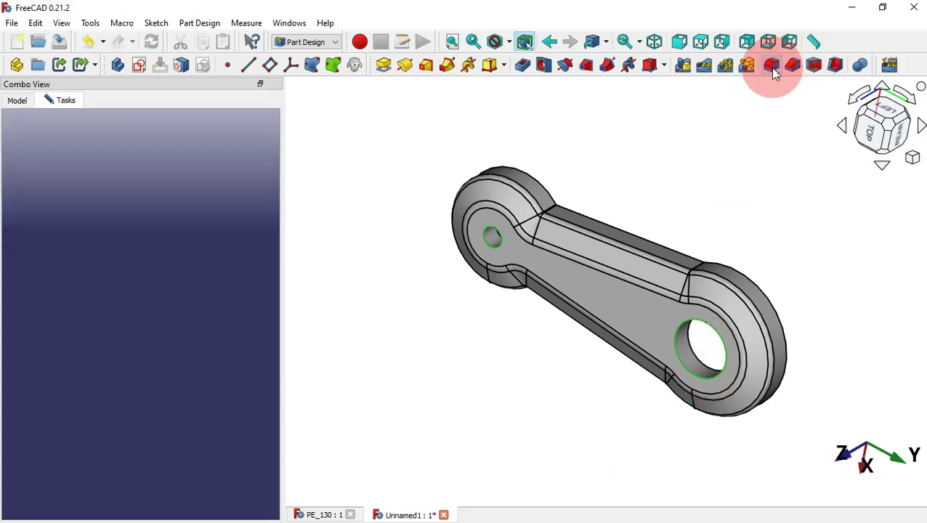
{"action": "left_click", "coordinate": [184, 335]}
{"action": "left_click", "coordinate": [114, 131]}
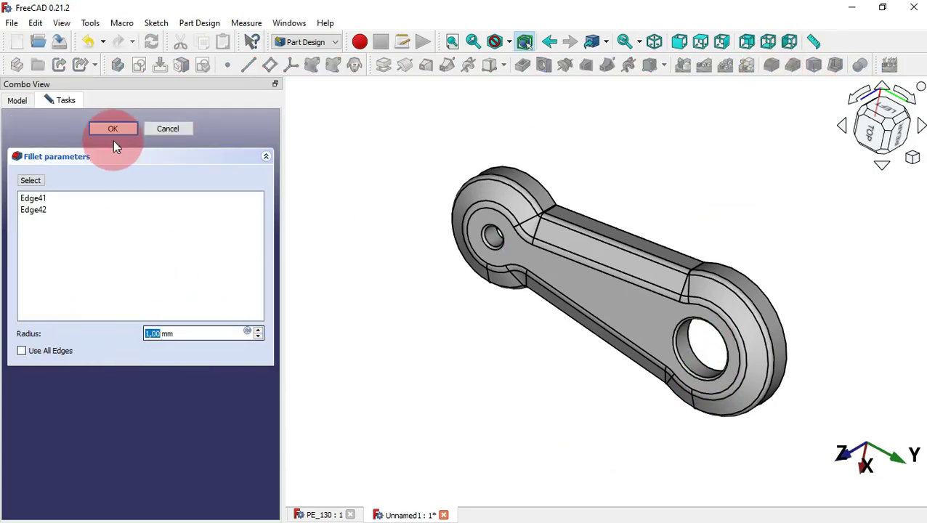
Step: Examine the pattern of small rounded squares on the sloped flanks of the reference PE_130 model
{"action": "left_click_drag", "start_coordinate": [484, 301], "coordinate": [596, 182]}
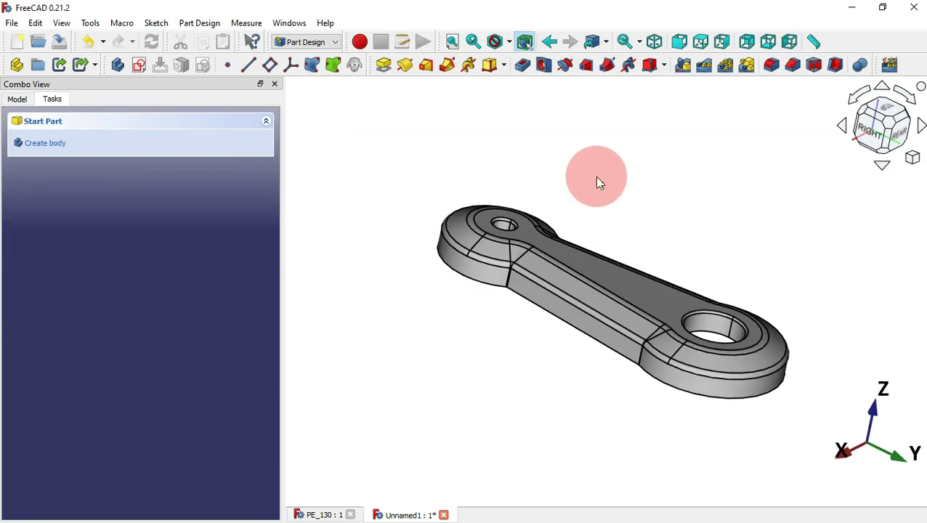
{"action": "key", "text": "0"}
{"action": "left_click_drag", "start_coordinate": [725, 167], "coordinate": [682, 202]}
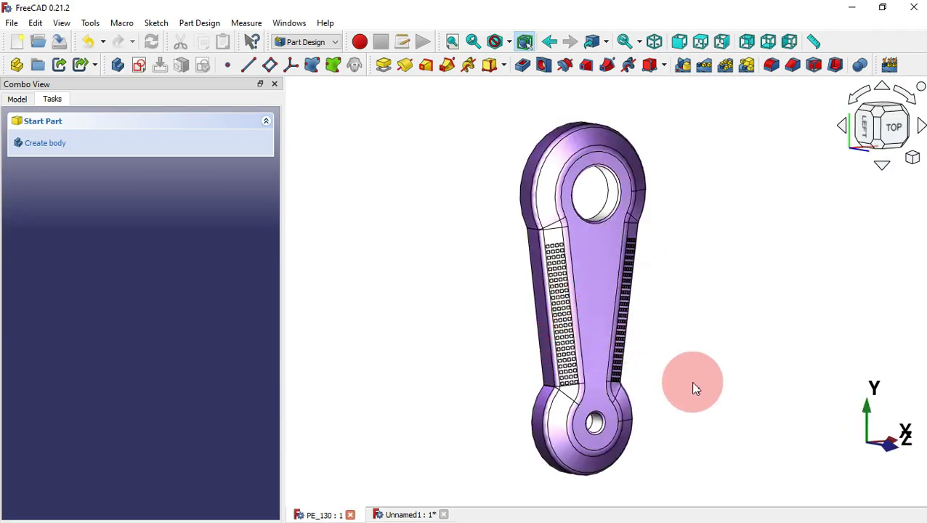
{"action": "left_click_drag", "start_coordinate": [692, 385], "coordinate": [607, 304]}
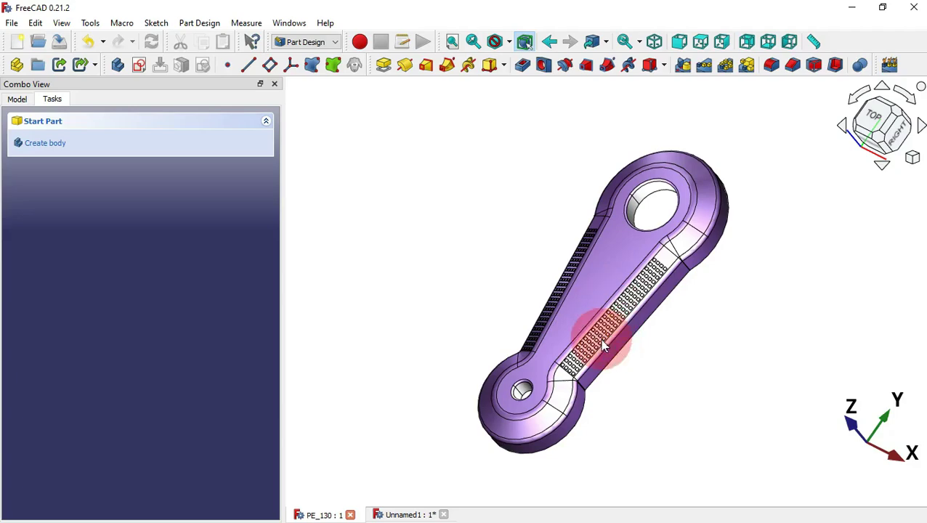
{"action": "scroll", "coordinate": [603, 343], "scroll_direction": "up", "scroll_amount": 3}
{"action": "scroll", "coordinate": [605, 349], "scroll_direction": "up", "scroll_amount": 3}
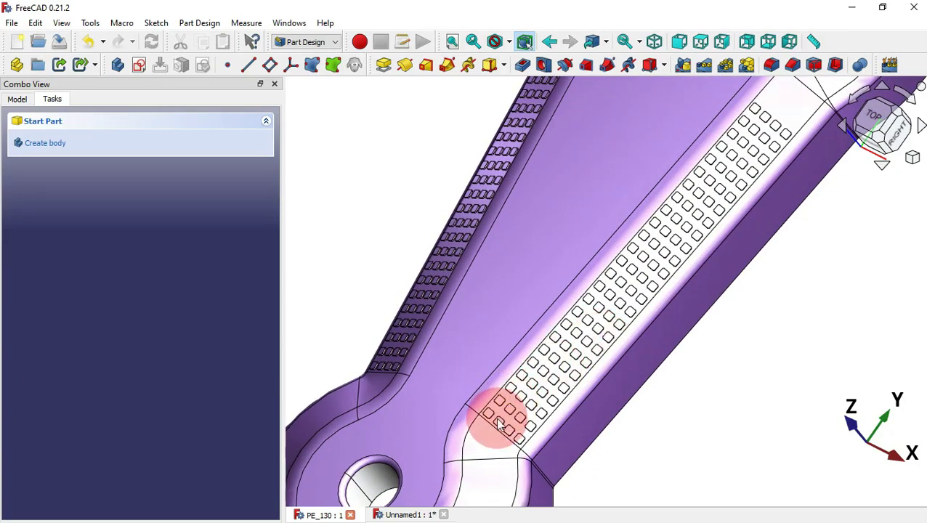
{"action": "scroll", "coordinate": [494, 420], "scroll_direction": "up", "scroll_amount": 3}
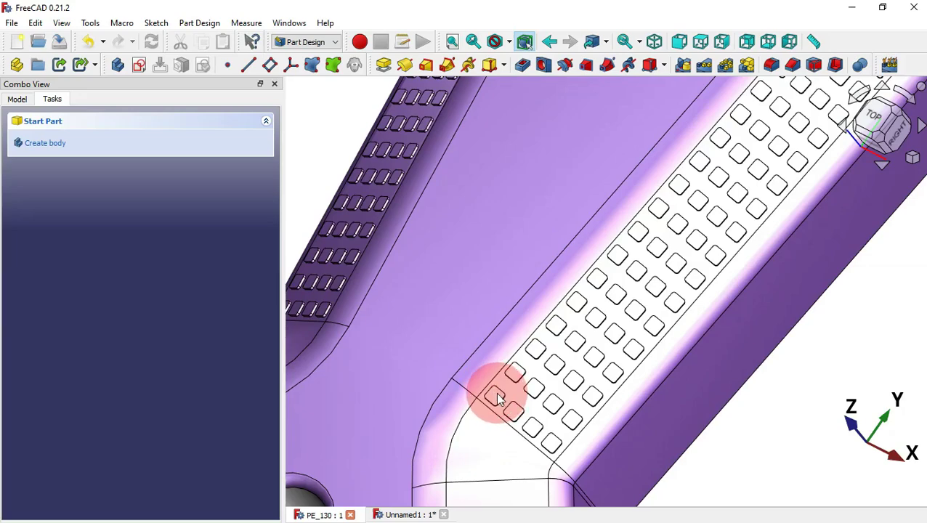
Step: Create a sketch on the lever's right sloped flank and reference the short flank edge nearest the small boss as external geometry
{"action": "key", "text": "v"}
{"action": "key", "text": "f"}
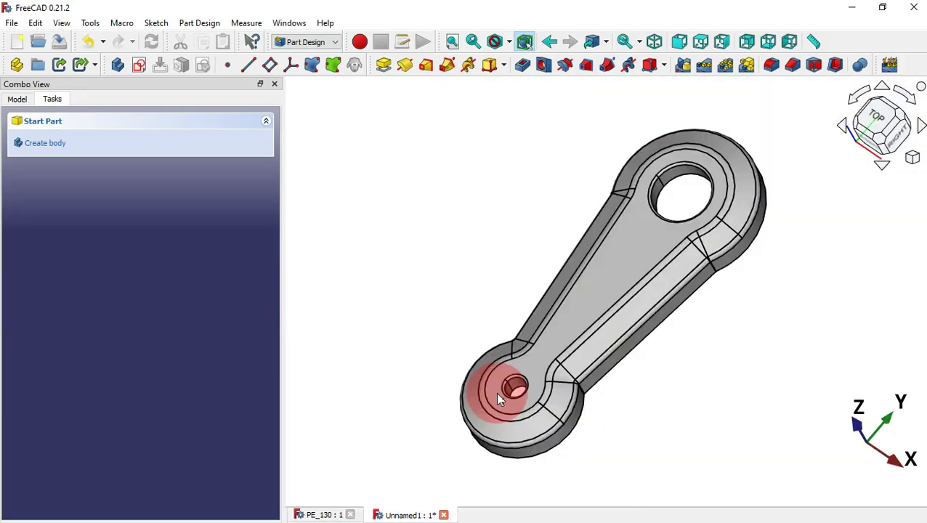
{"action": "left_click", "coordinate": [603, 349]}
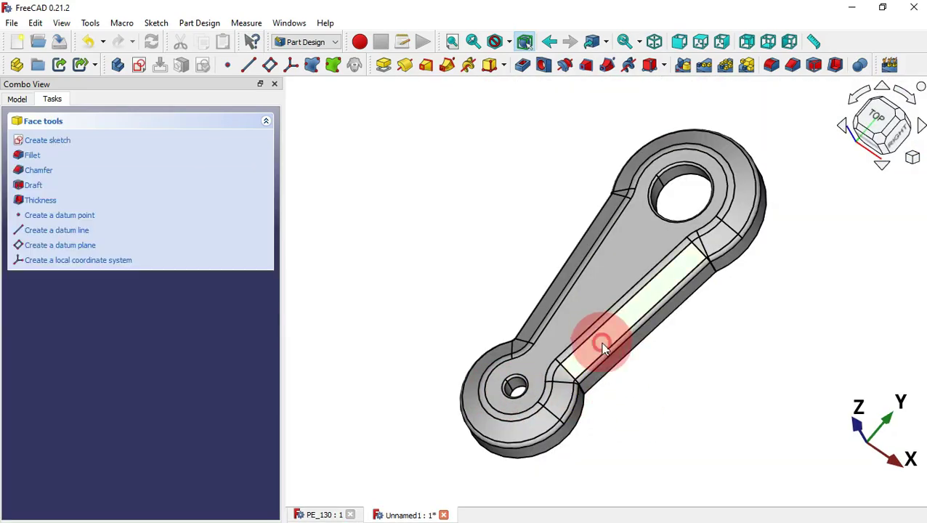
{"action": "left_click", "coordinate": [139, 64]}
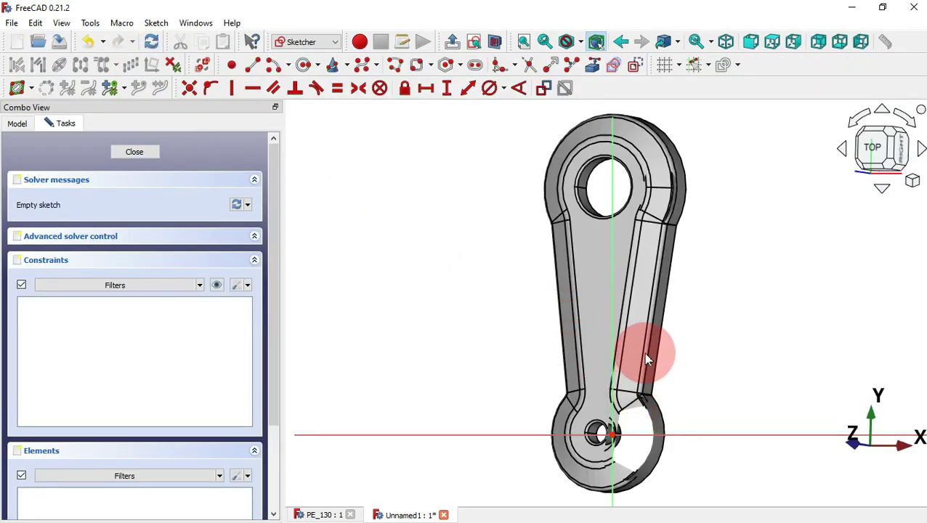
{"action": "scroll", "coordinate": [646, 341], "scroll_direction": "up", "scroll_amount": 5}
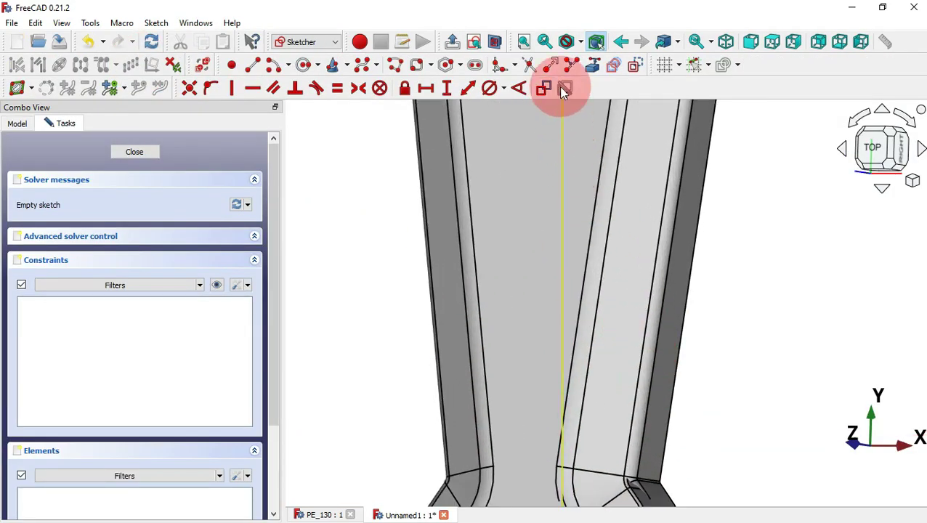
{"action": "left_click", "coordinate": [591, 66]}
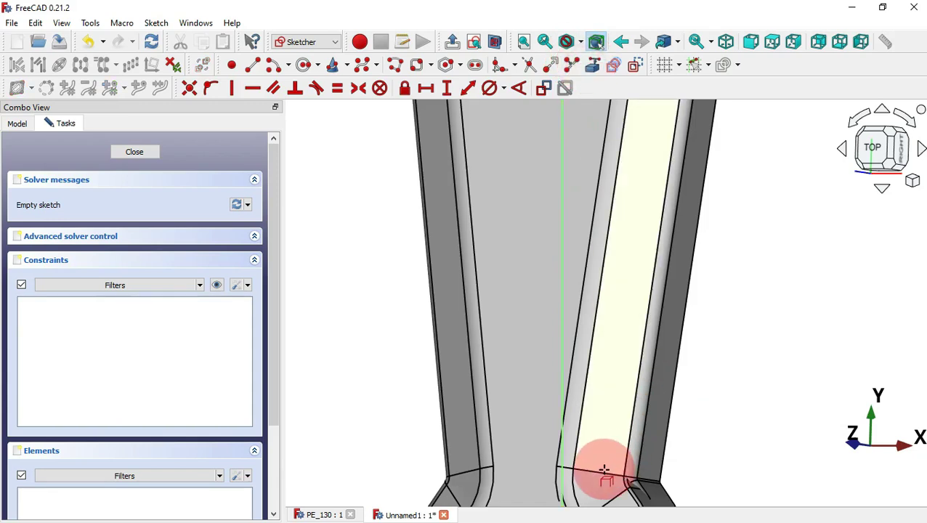
{"action": "scroll", "coordinate": [597, 470], "scroll_direction": "up", "scroll_amount": 4}
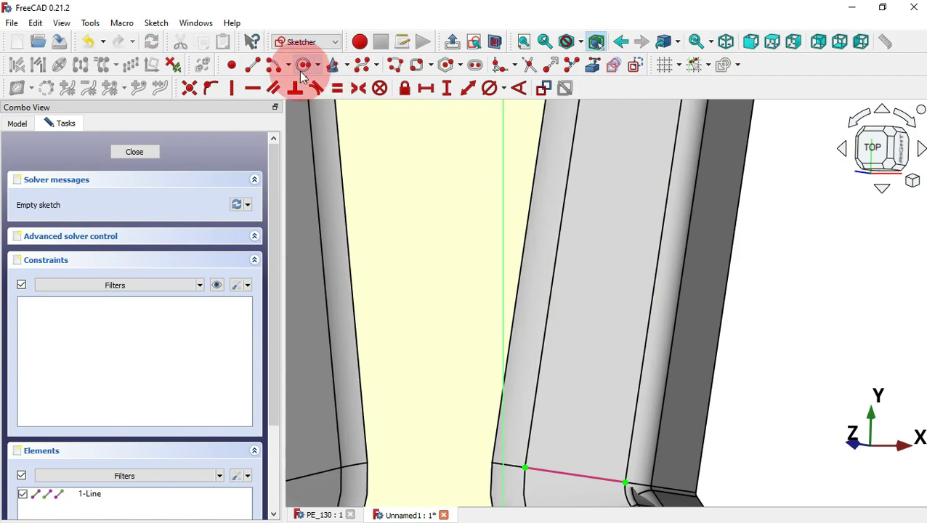
Step: Sketch a small rounded rectangle on the flank, just above the referenced edge
{"action": "left_click", "coordinate": [432, 65]}
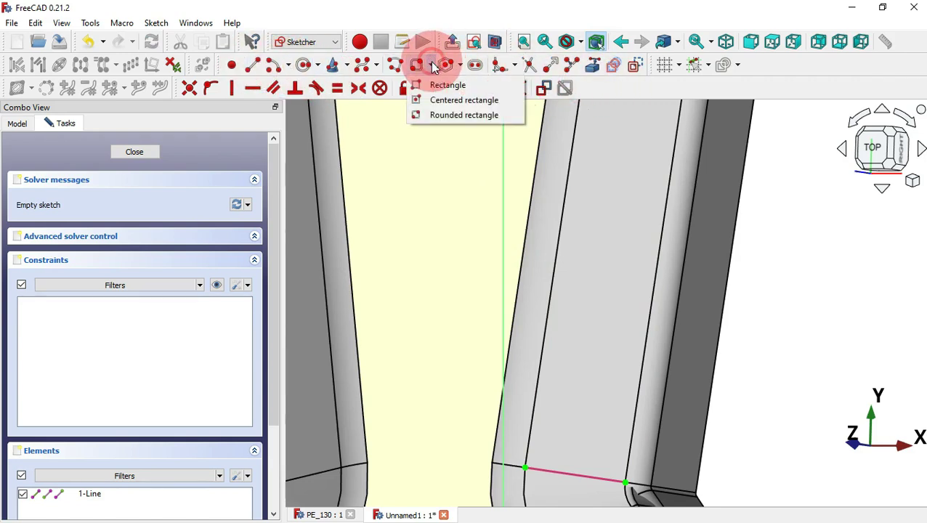
{"action": "left_click", "coordinate": [482, 116]}
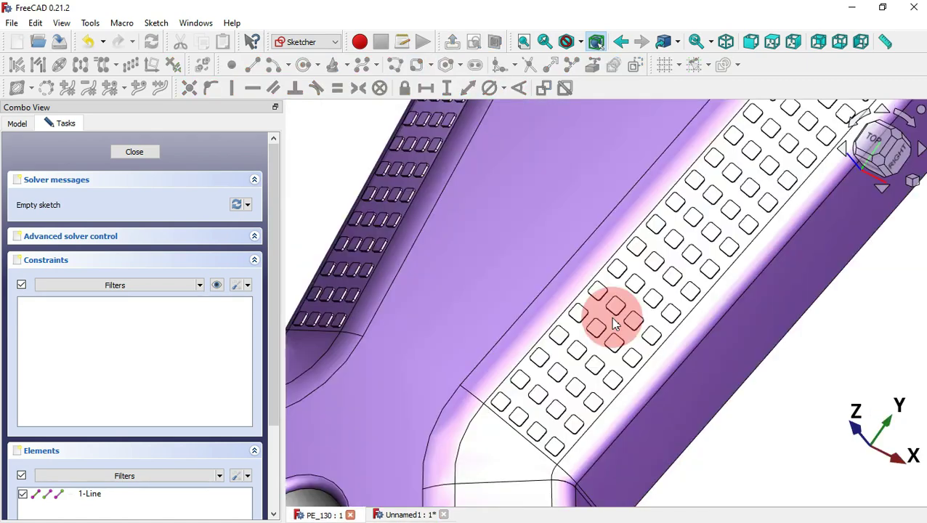
{"action": "scroll", "coordinate": [503, 407], "scroll_direction": "up", "scroll_amount": 3}
{"action": "scroll", "coordinate": [504, 411], "scroll_direction": "up", "scroll_amount": 3}
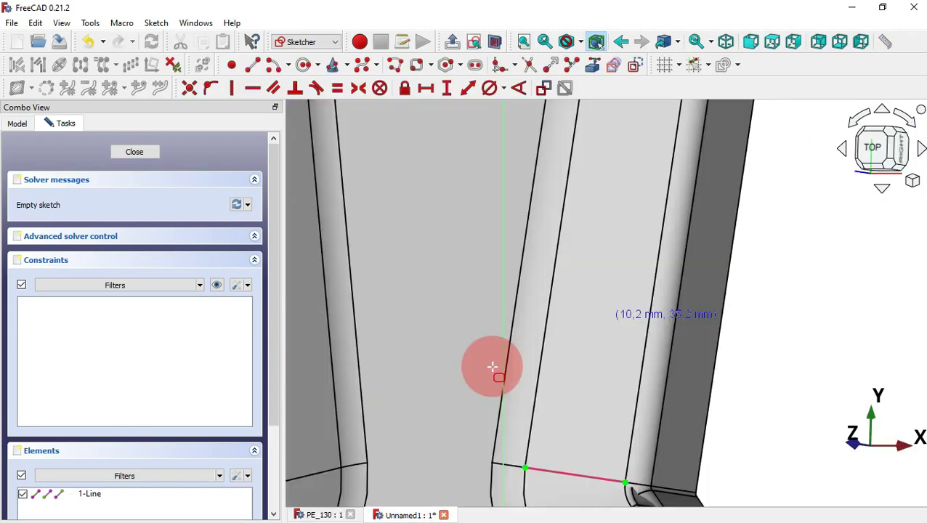
{"action": "left_click", "coordinate": [563, 372]}
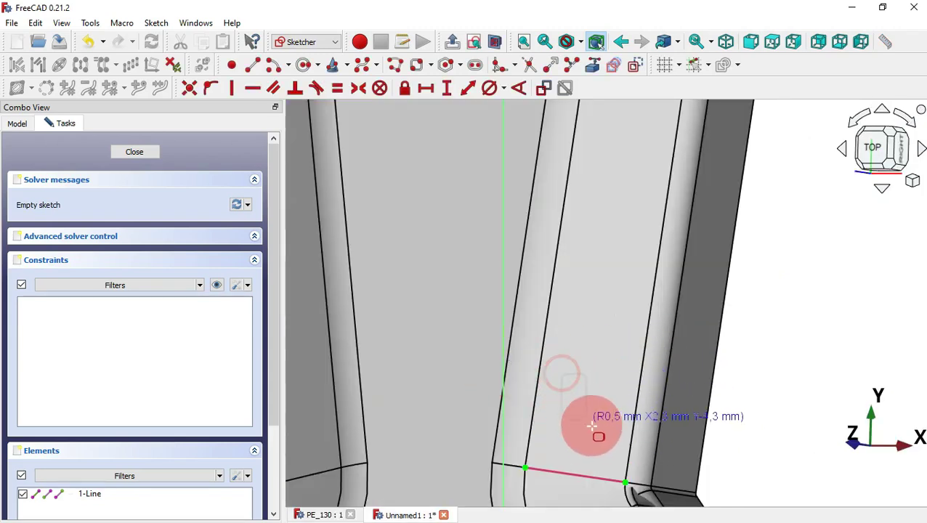
{"action": "left_click", "coordinate": [622, 427]}
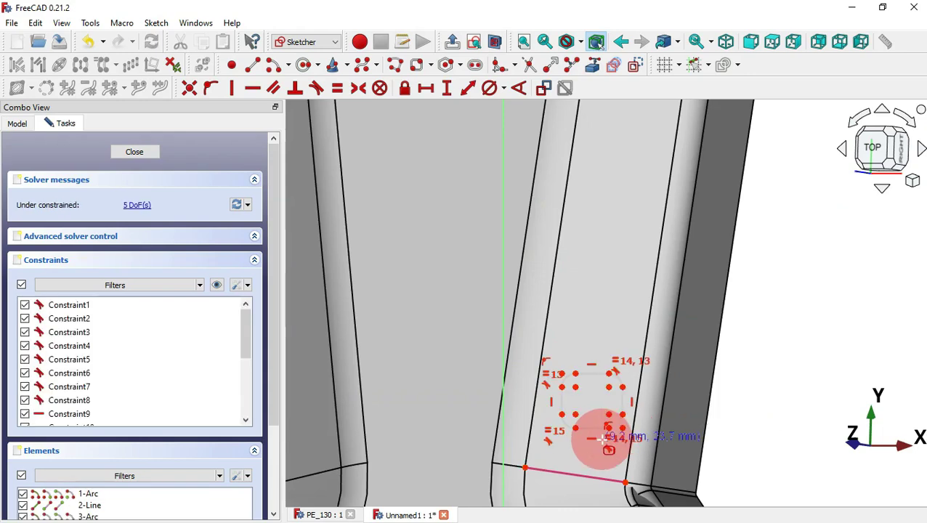
{"action": "scroll", "coordinate": [602, 439], "scroll_direction": "up", "scroll_amount": 2}
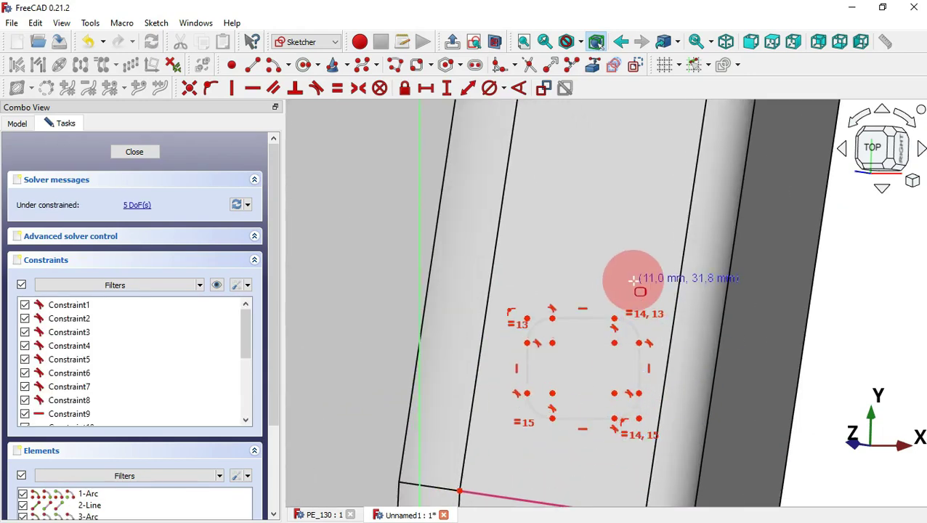
Step: Delete the rounded rectangle's four horizontal and vertical constraints and pull its lower-right corner downward
{"action": "middle_click_drag", "start_coordinate": [624, 279], "coordinate": [615, 191]}
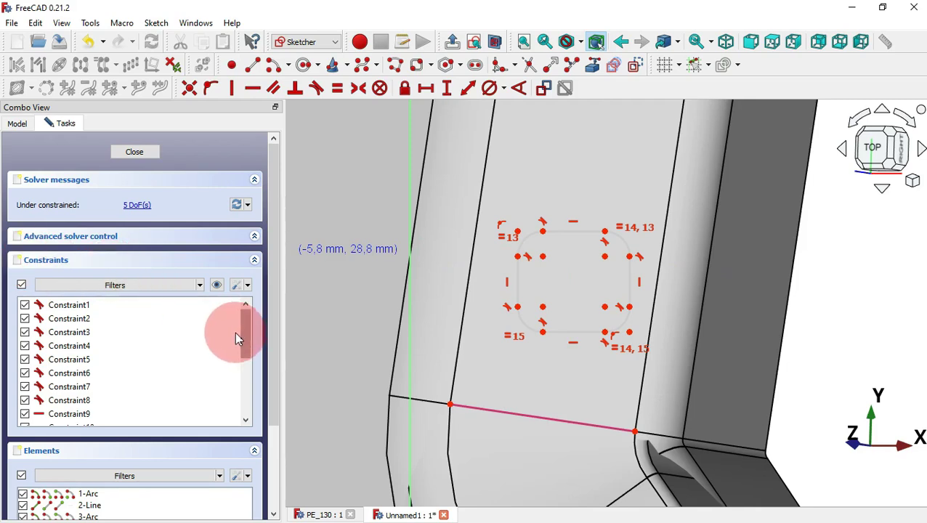
{"action": "left_click_drag", "start_coordinate": [248, 336], "coordinate": [246, 362]}
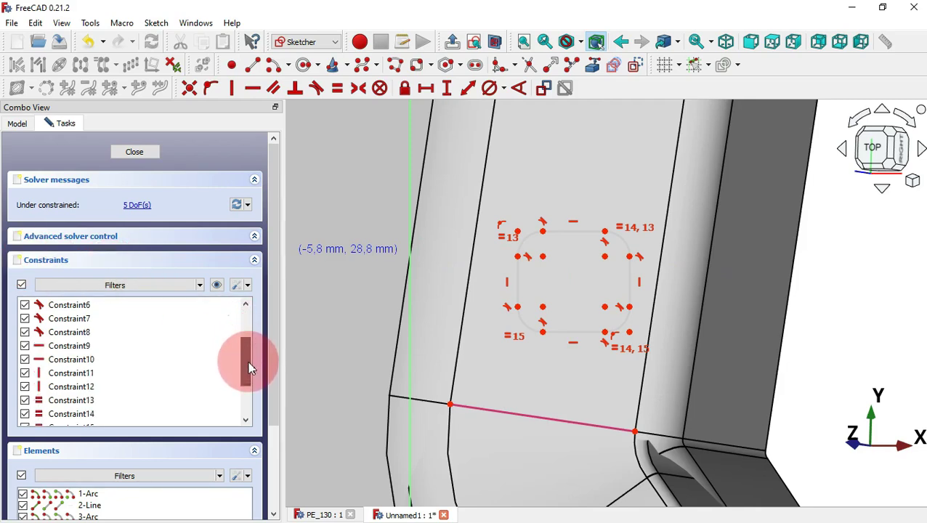
{"action": "left_click", "coordinate": [73, 346]}
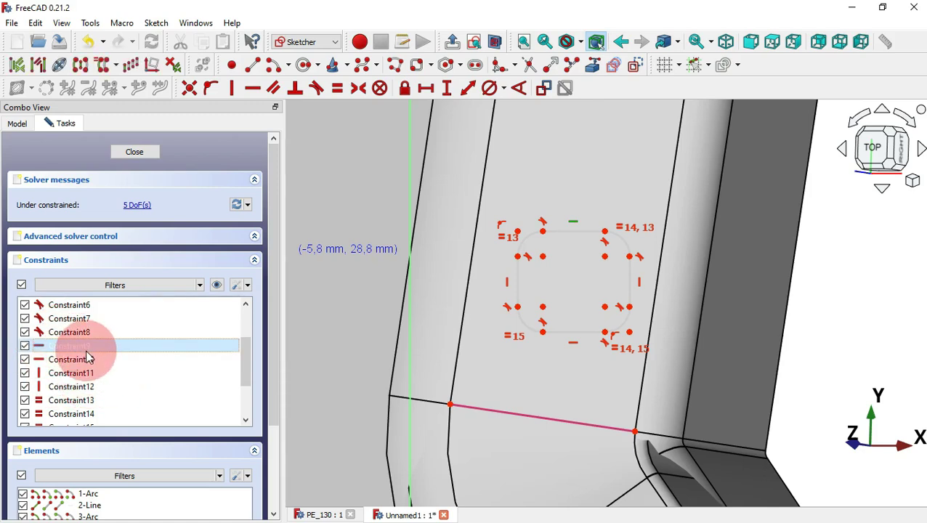
{"action": "left_click", "coordinate": [78, 387], "text": "shift"}
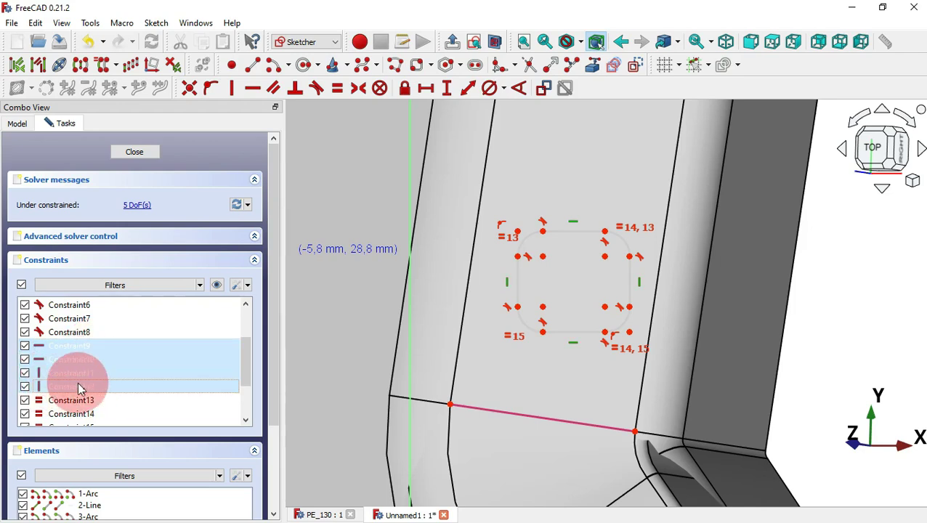
{"action": "key", "text": "Delete"}
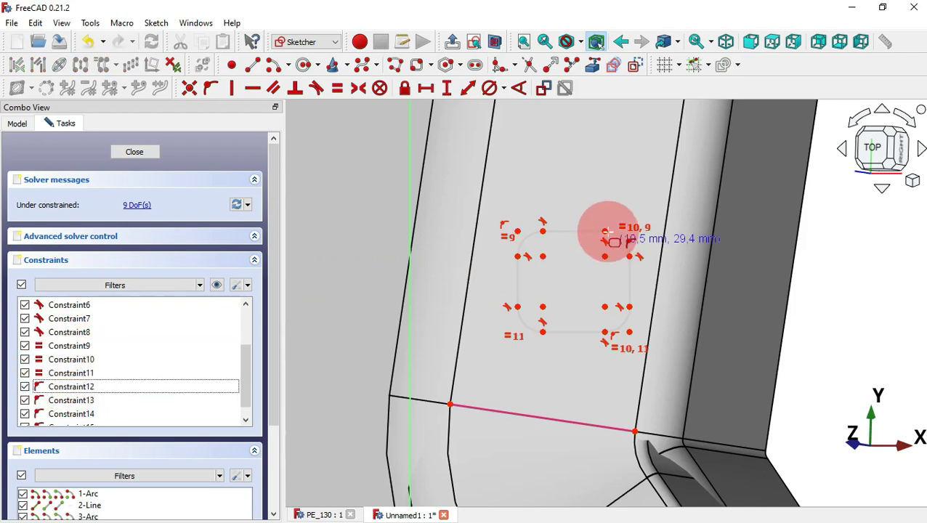
{"action": "left_click", "coordinate": [563, 173]}
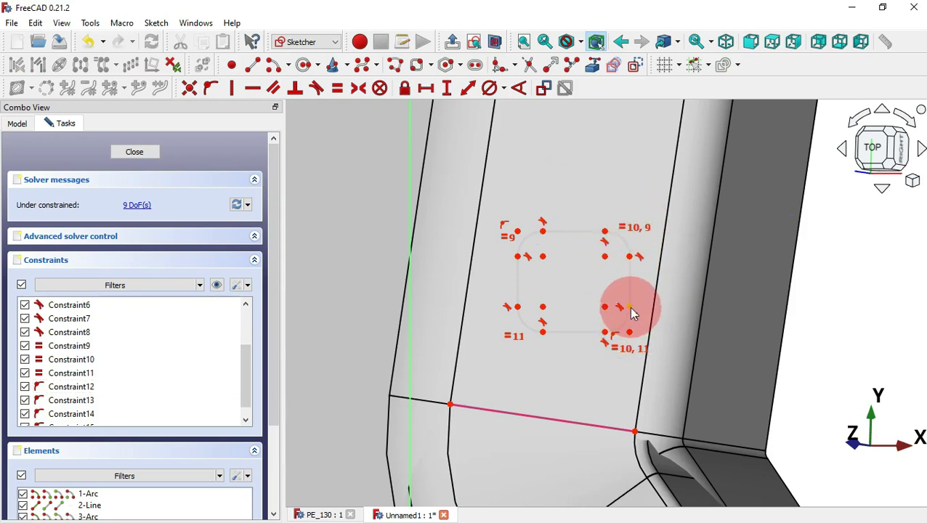
{"action": "mouse_move", "coordinate": [630, 311]}
{"action": "left_mouse_down"}
{"action": "mouse_move", "coordinate": [679, 323]}
{"action": "mouse_move", "coordinate": [629, 347]}
{"action": "mouse_move", "coordinate": [629, 297]}
{"action": "mouse_move", "coordinate": [628, 334]}
{"action": "left_mouse_up"}
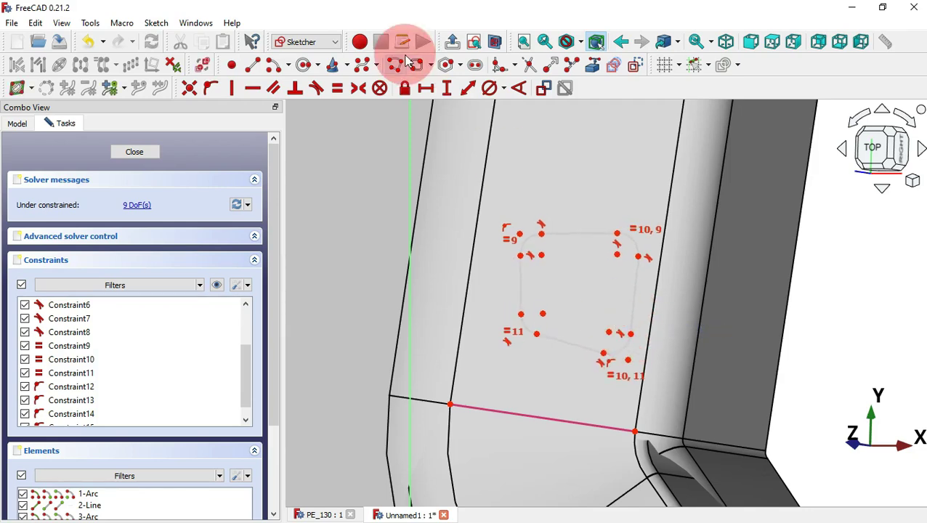
Step: Constrain all four straight sides of the rounded rectangle to equal length
{"action": "left_click", "coordinate": [337, 88]}
{"action": "left_click", "coordinate": [573, 233]}
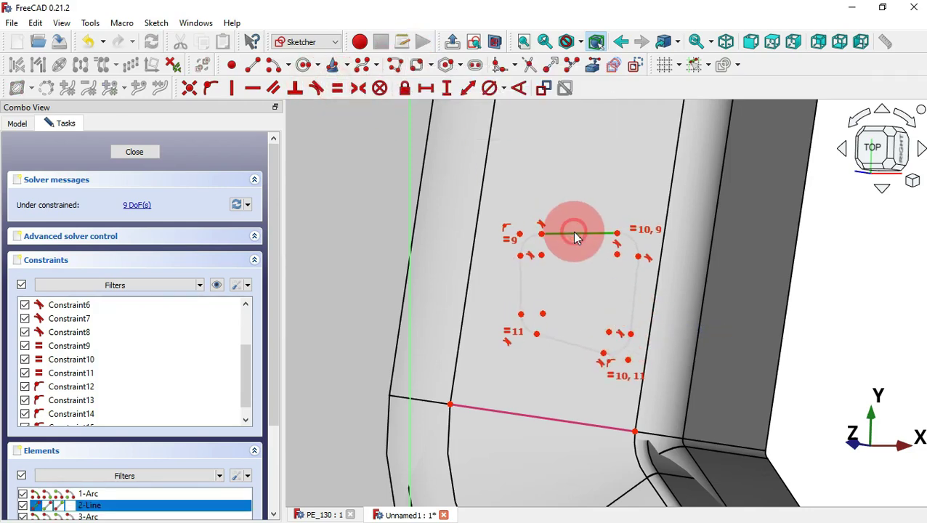
{"action": "left_click", "coordinate": [635, 293]}
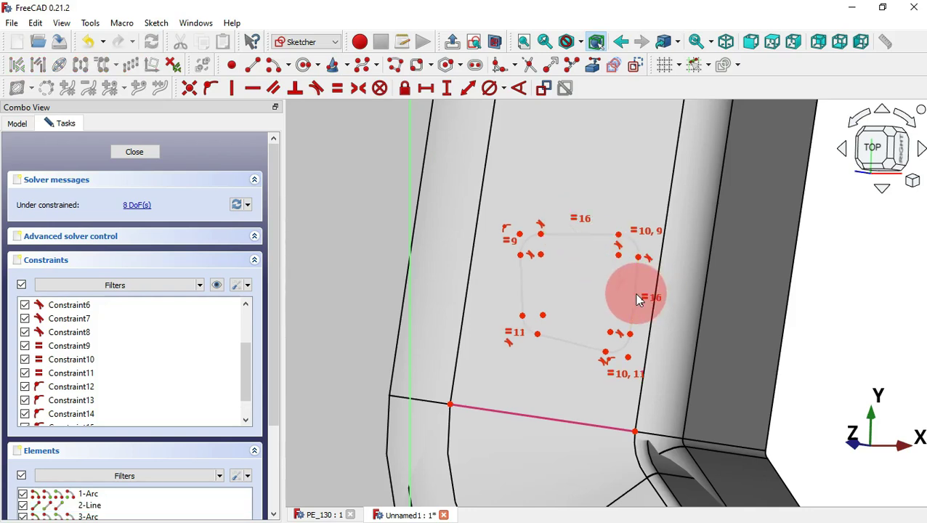
{"action": "left_click", "coordinate": [634, 300]}
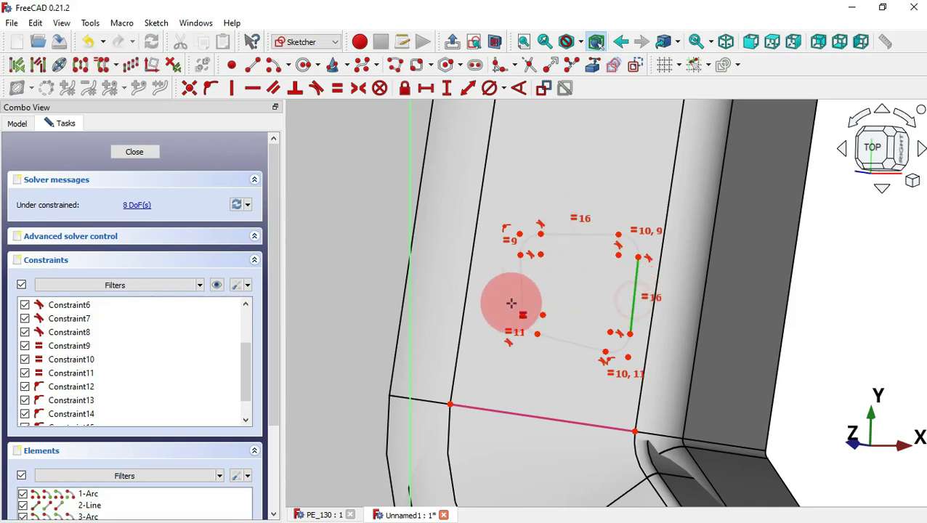
{"action": "left_click", "coordinate": [524, 293]}
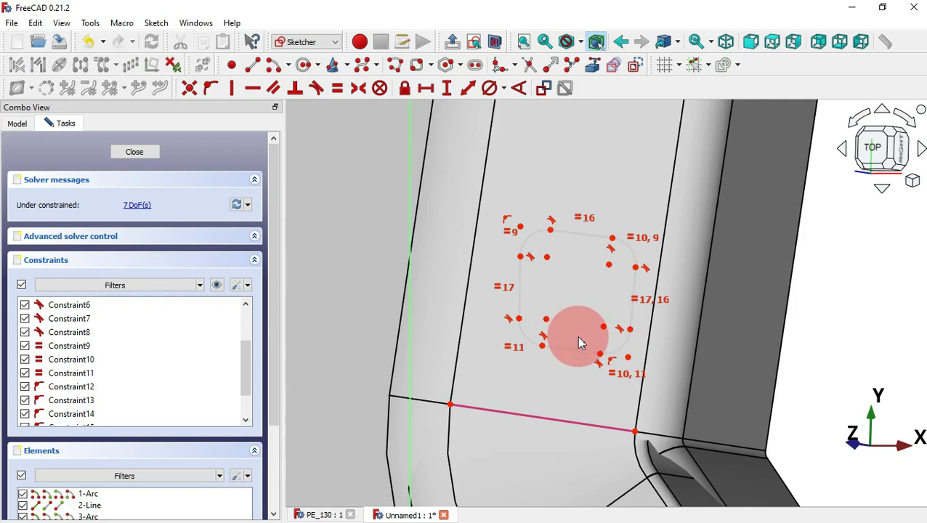
{"action": "left_click", "coordinate": [576, 347]}
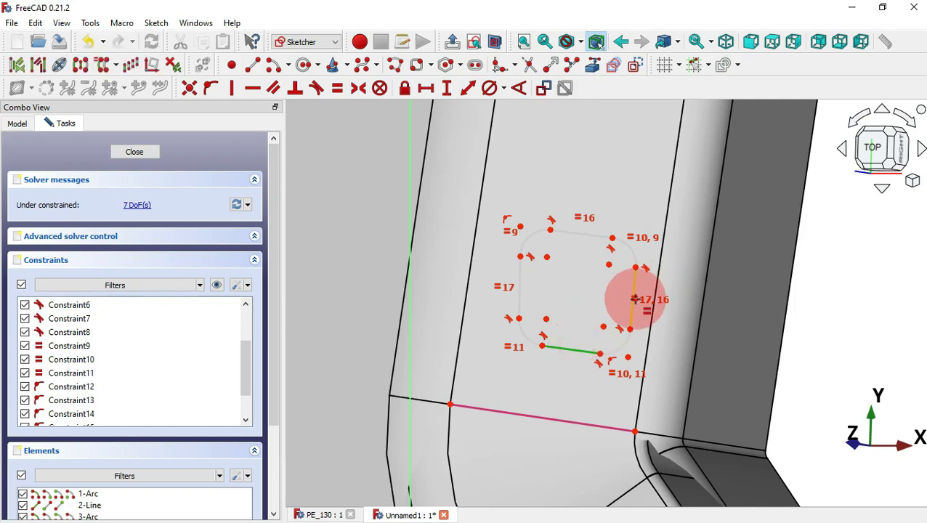
{"action": "left_click", "coordinate": [634, 291]}
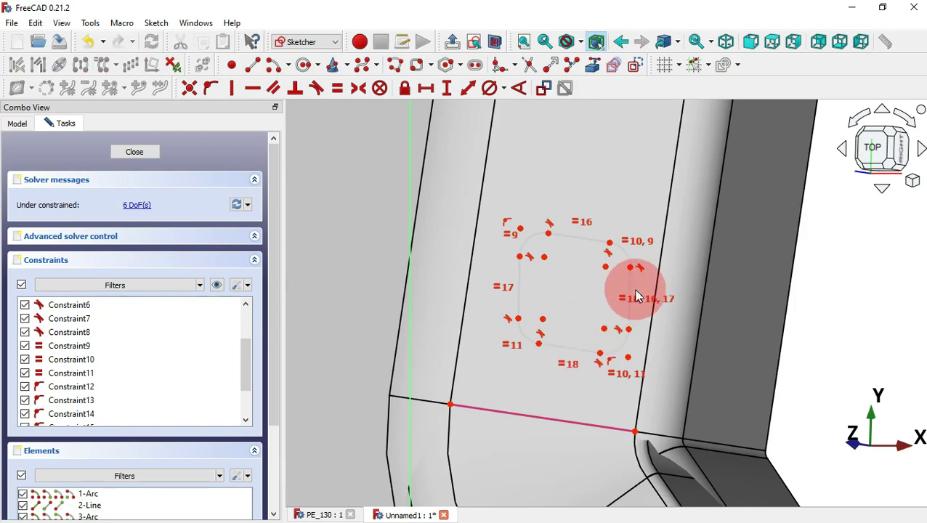
Step: Constrain the rounded rectangle's lower side parallel to the referenced flank edge
{"action": "left_click", "coordinate": [275, 90]}
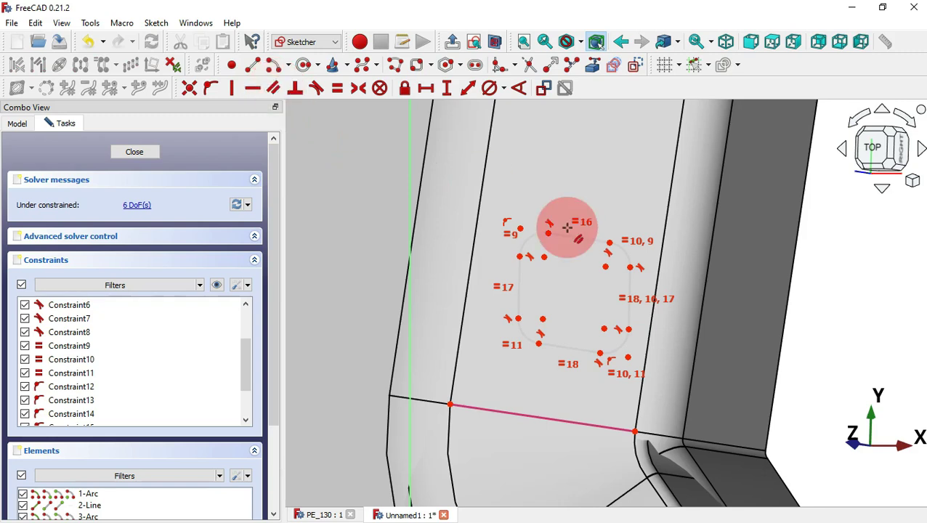
{"action": "left_click", "coordinate": [632, 291]}
{"action": "left_click", "coordinate": [519, 280]}
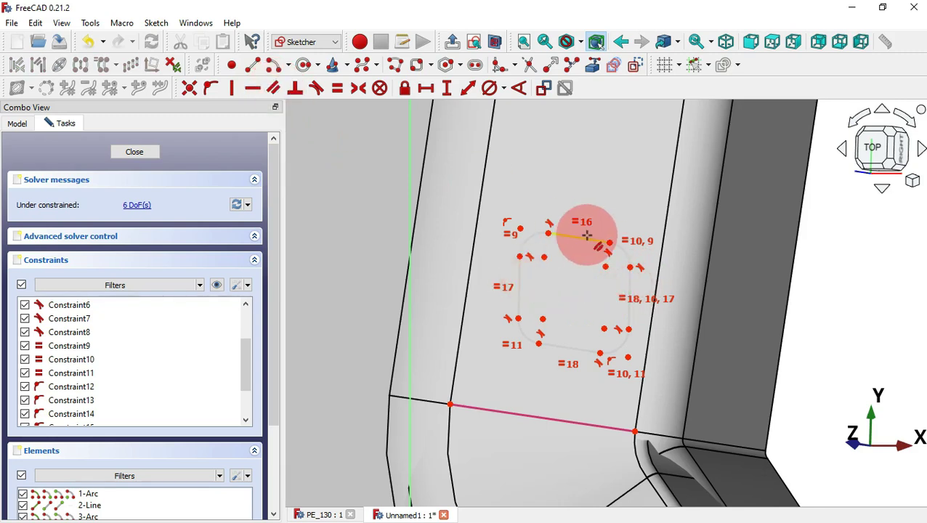
{"action": "left_click", "coordinate": [585, 238]}
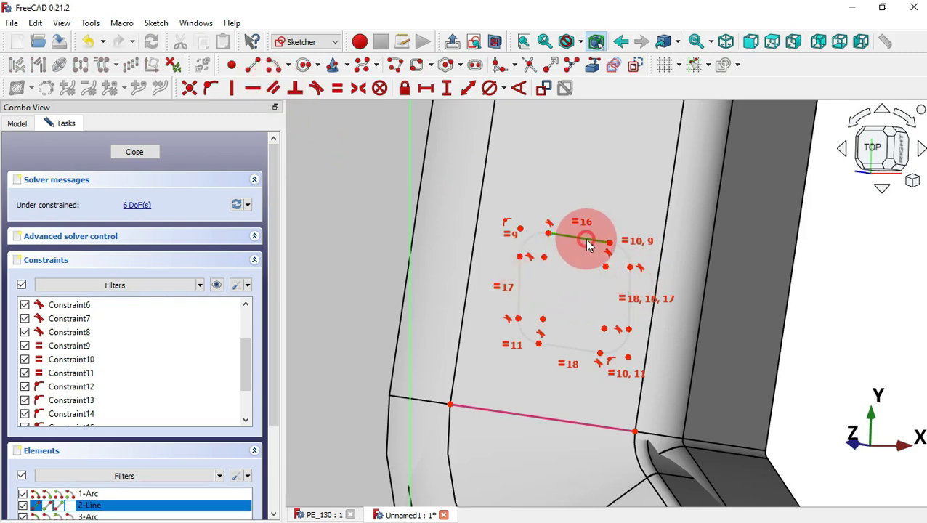
{"action": "left_click", "coordinate": [579, 351]}
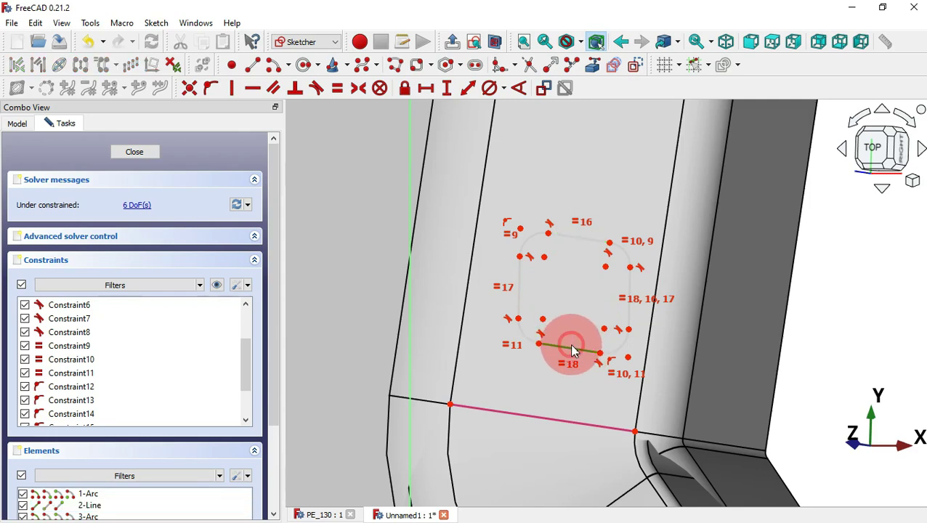
{"action": "left_click", "coordinate": [573, 420]}
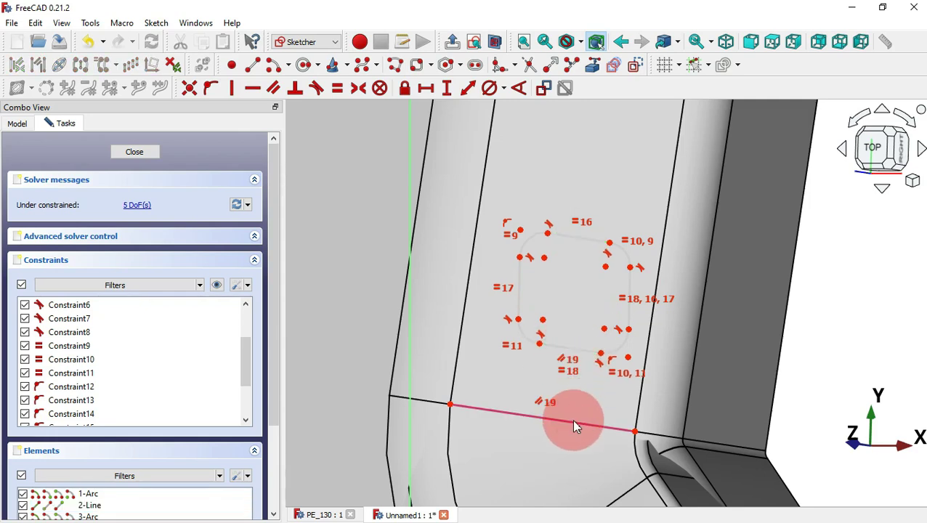
Step: Constrain the rounded rectangle's right side perpendicular to its lower side
{"action": "left_click", "coordinate": [302, 93]}
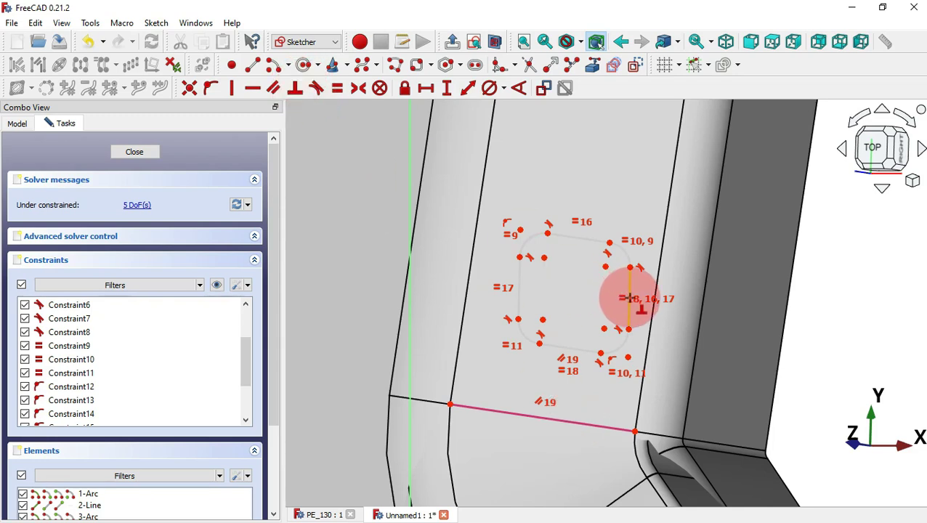
{"action": "left_click", "coordinate": [629, 298]}
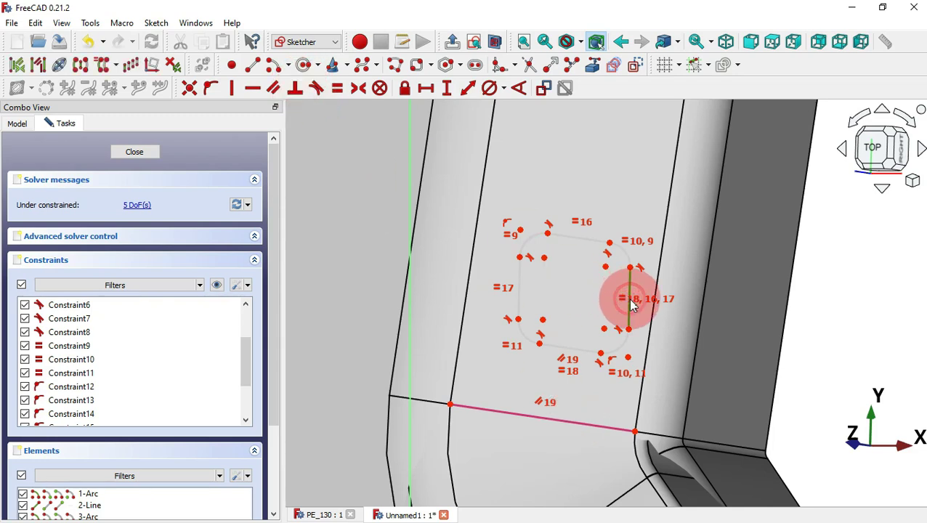
{"action": "left_click", "coordinate": [586, 352]}
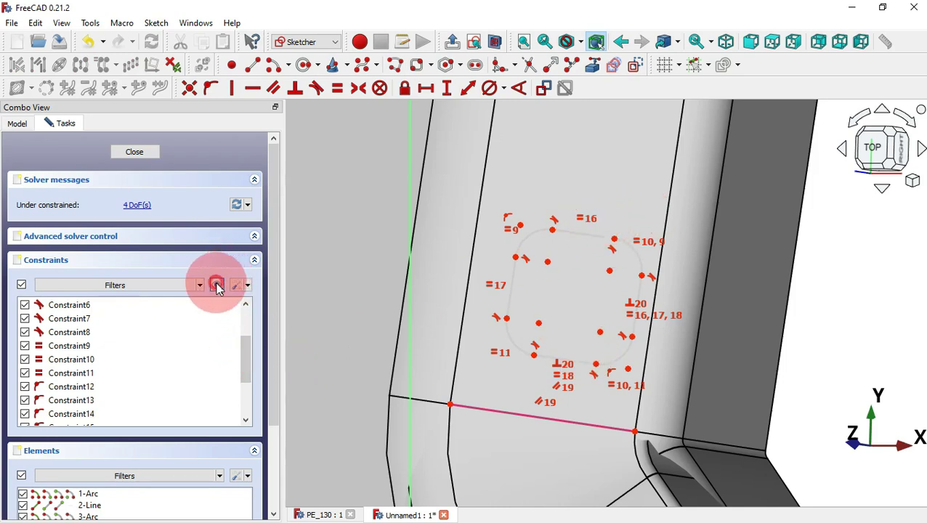
Step: Hide all constraint symbols and draw a construction line from the rounded square's lower-left arc centre to the referenced edge's left endpoint
{"action": "left_click", "coordinate": [216, 285]}
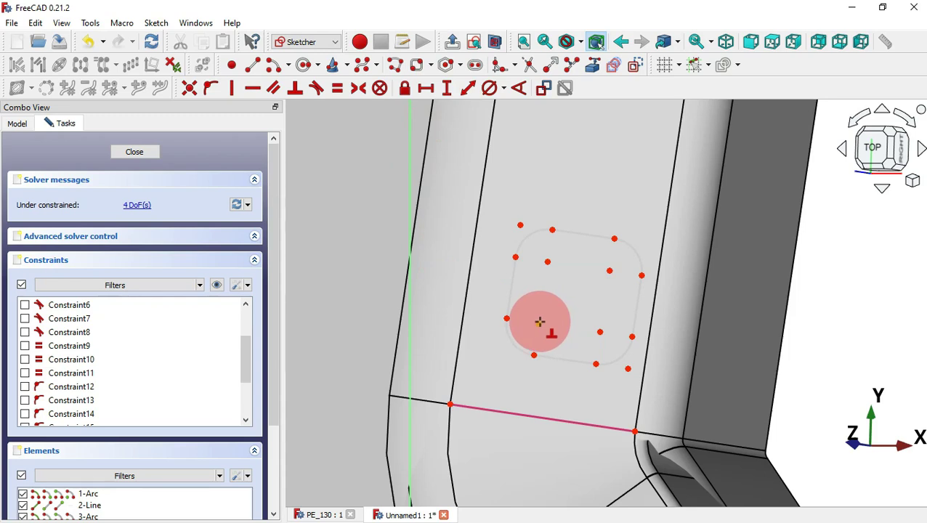
{"action": "left_click", "coordinate": [249, 70]}
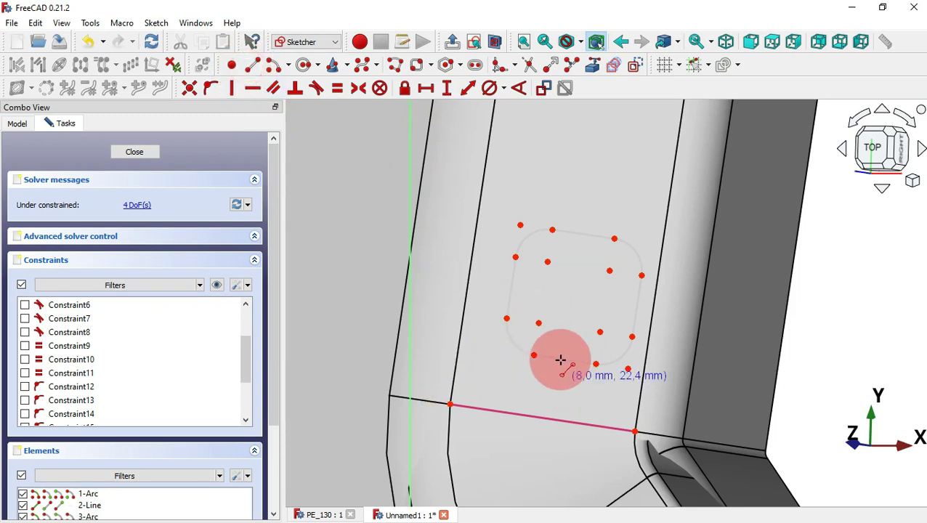
{"action": "left_click", "coordinate": [540, 323]}
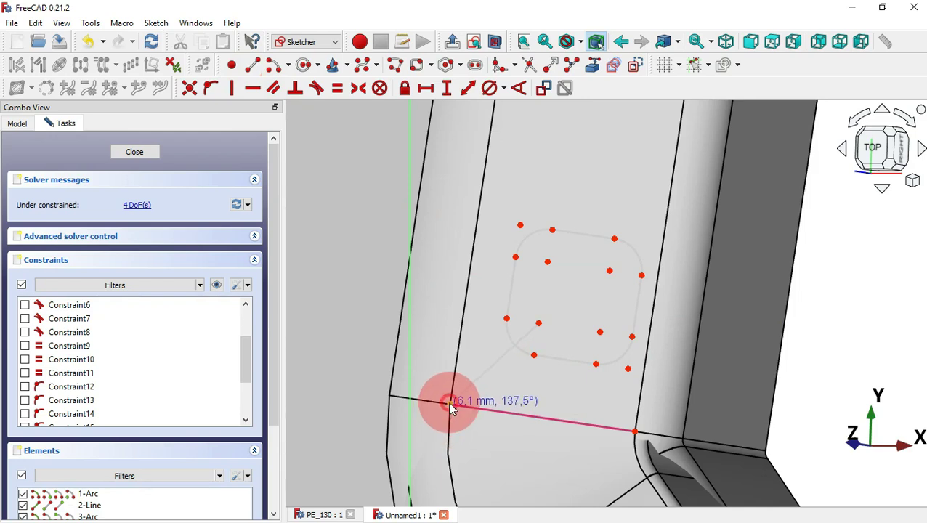
{"action": "left_click", "coordinate": [449, 404]}
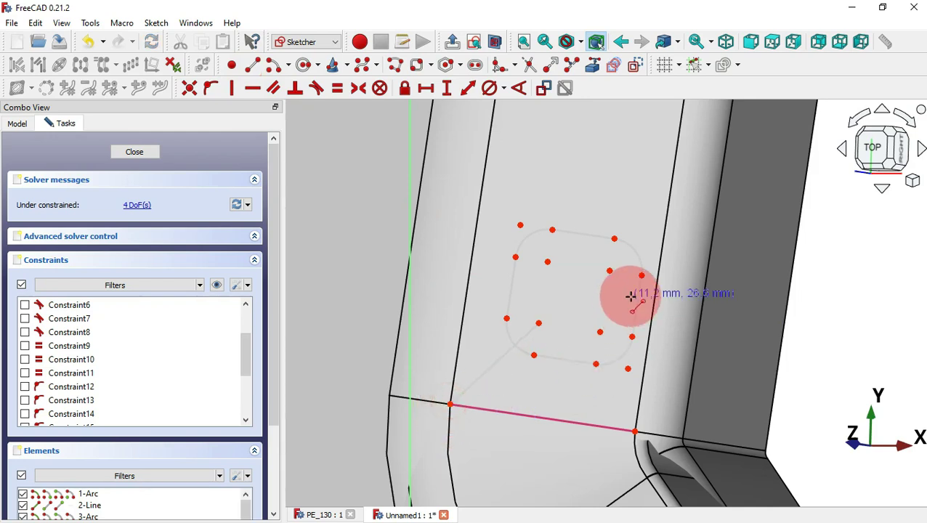
{"action": "left_click", "coordinate": [484, 372]}
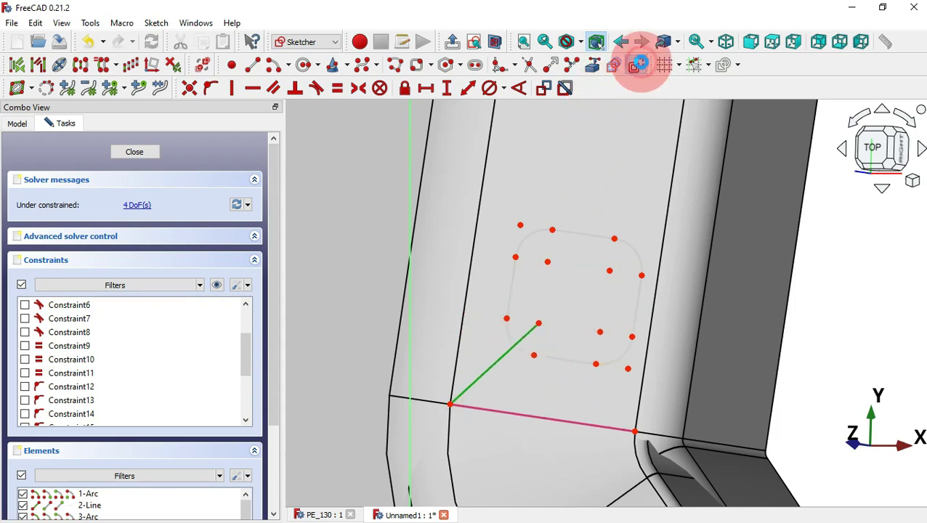
{"action": "left_click", "coordinate": [639, 65]}
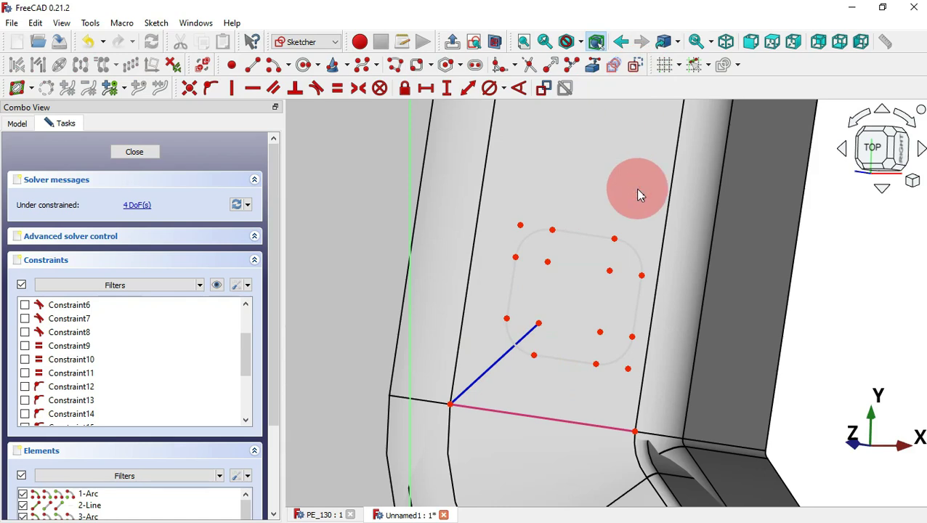
Step: Constrain the angle between the construction line and the referenced flank edge to 45°
{"action": "scroll", "coordinate": [594, 325], "scroll_direction": "up", "scroll_amount": 2}
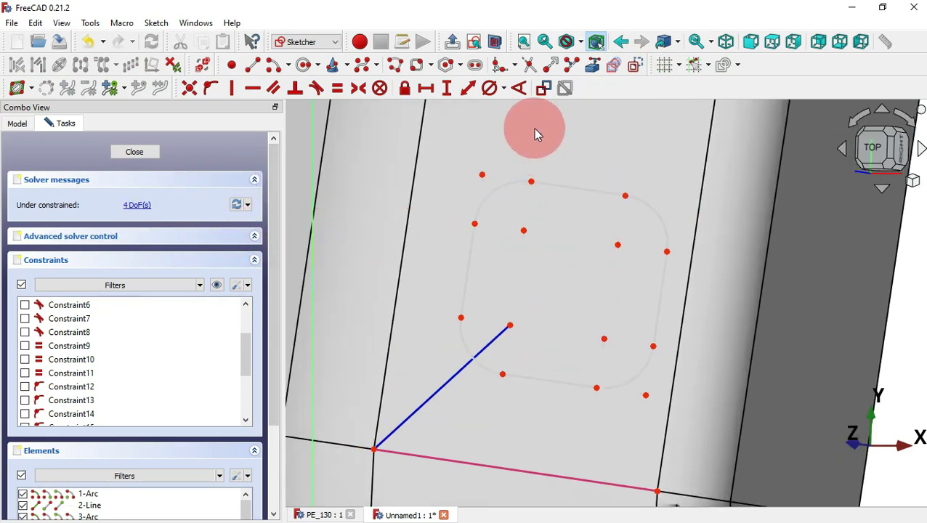
{"action": "left_click", "coordinate": [522, 88]}
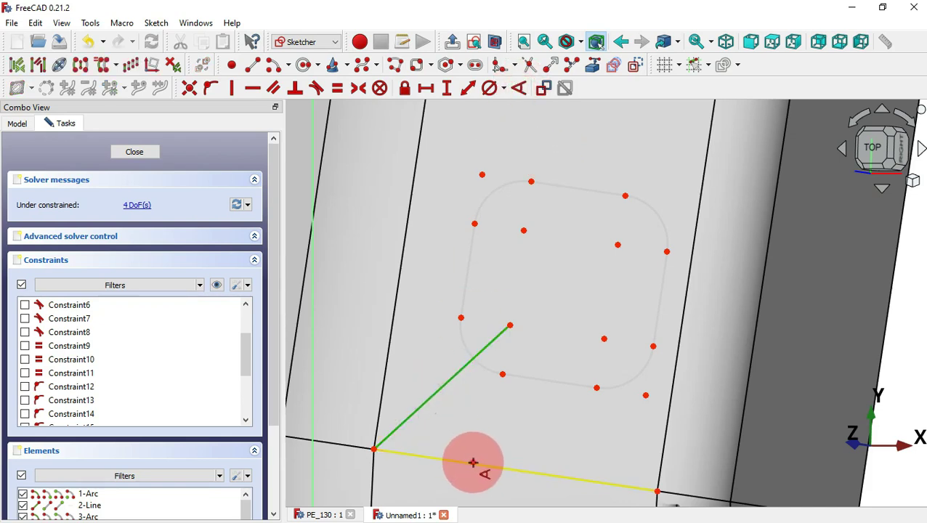
{"action": "left_click", "coordinate": [473, 463]}
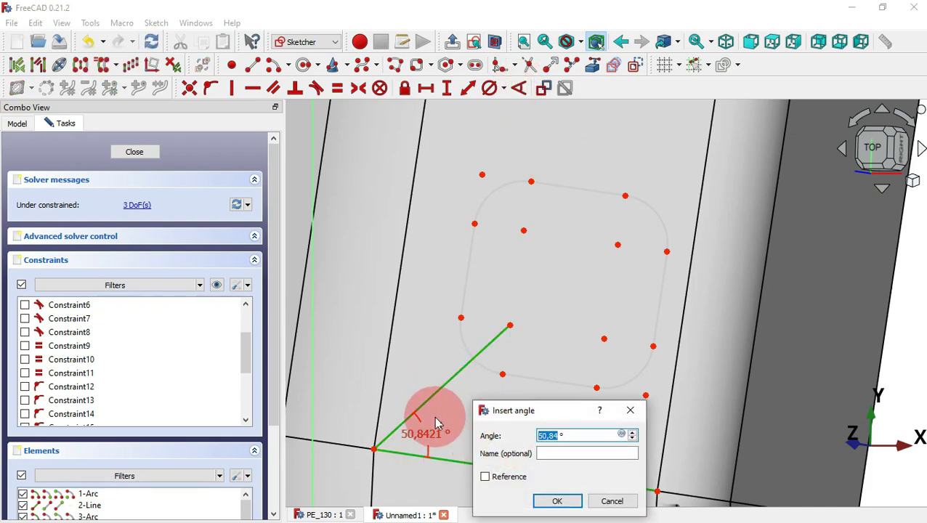
{"action": "type", "text": "45"}
{"action": "key", "text": "Return"}
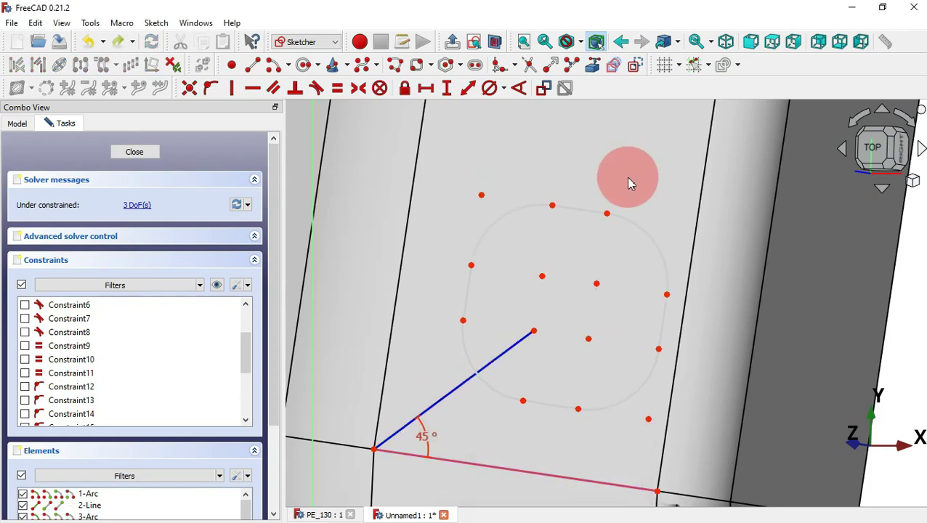
Step: Constrain the radius of the rounded square's upper-right corner arc to 0.25 mm
{"action": "left_click", "coordinate": [503, 87]}
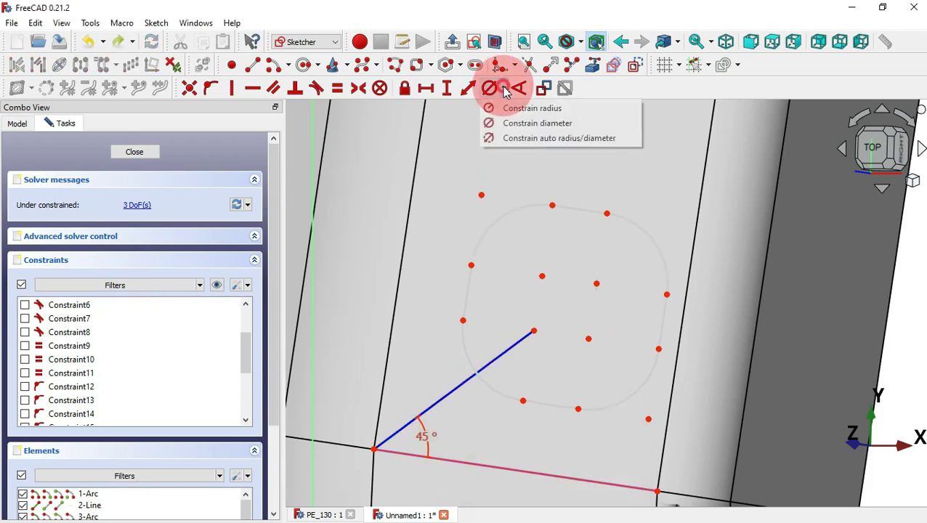
{"action": "left_click", "coordinate": [559, 108]}
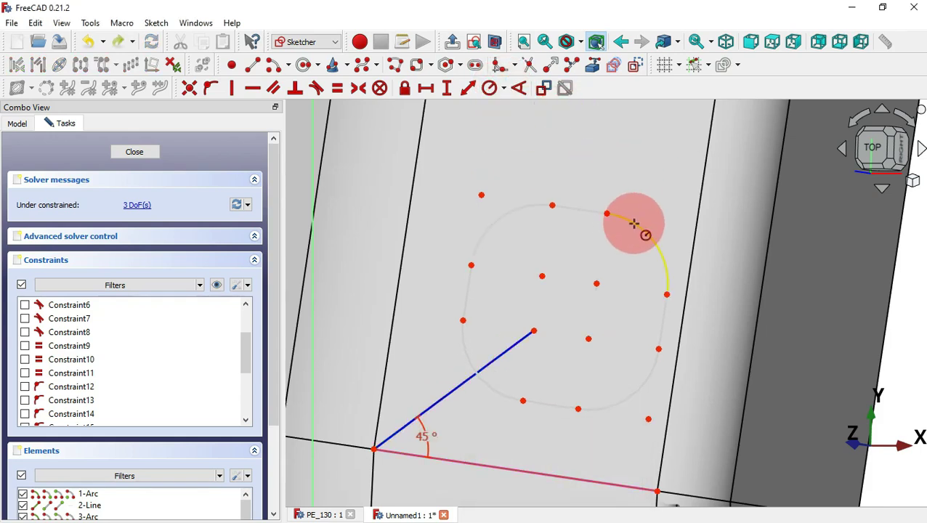
{"action": "left_click", "coordinate": [633, 223]}
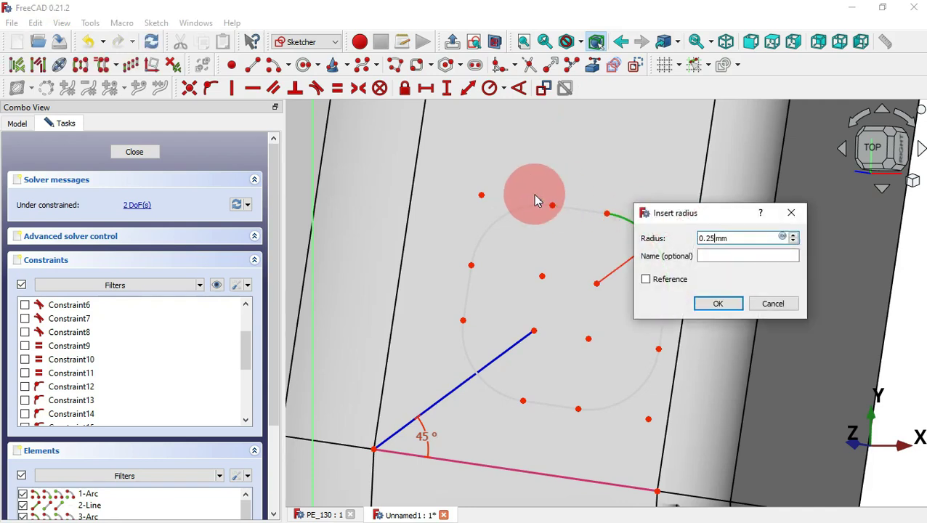
{"action": "key", "text": "Return"}
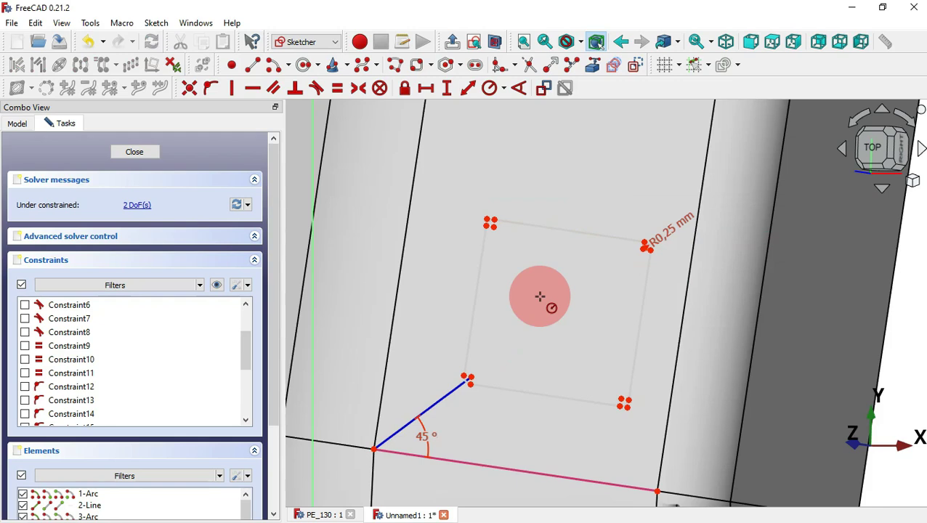
Step: Constrain the diagonal construction line's length to 1.5 mm
{"action": "left_click", "coordinate": [444, 392]}
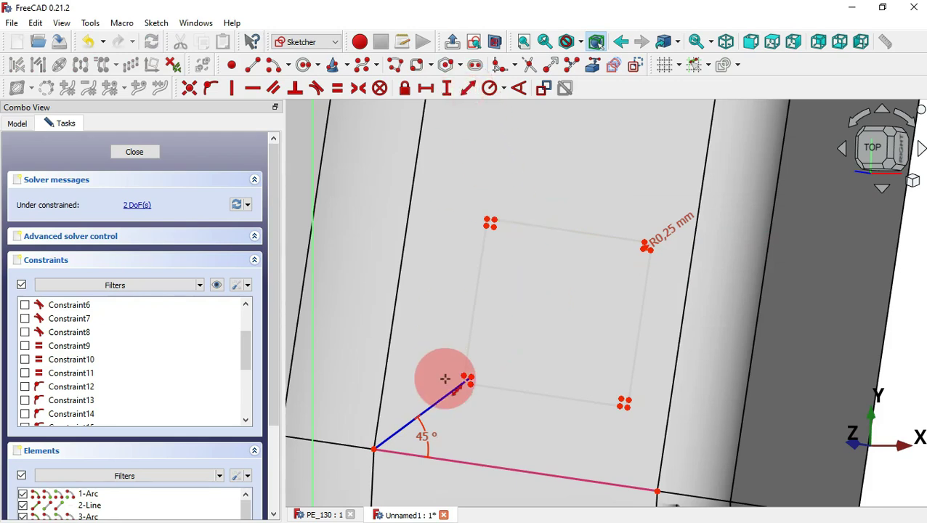
{"action": "left_click", "coordinate": [447, 399]}
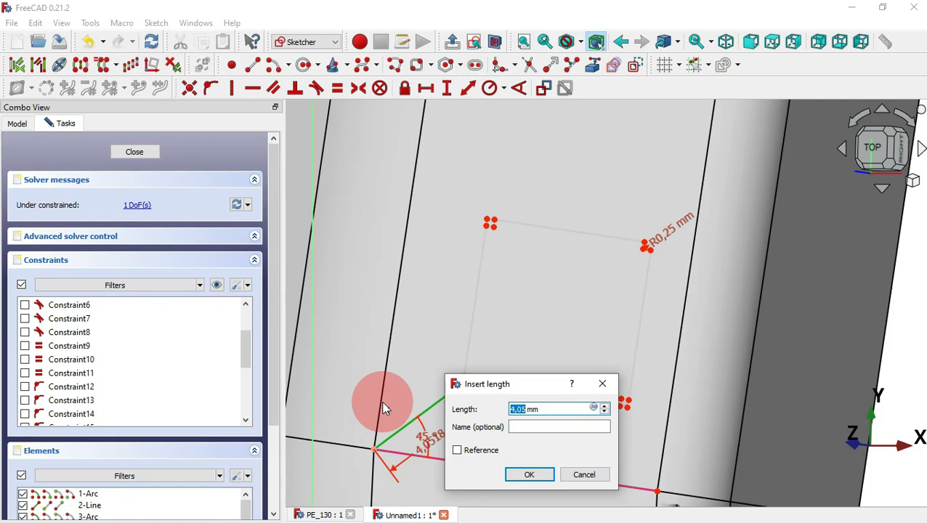
{"action": "type", "text": "1.5"}
{"action": "key", "text": "Return"}
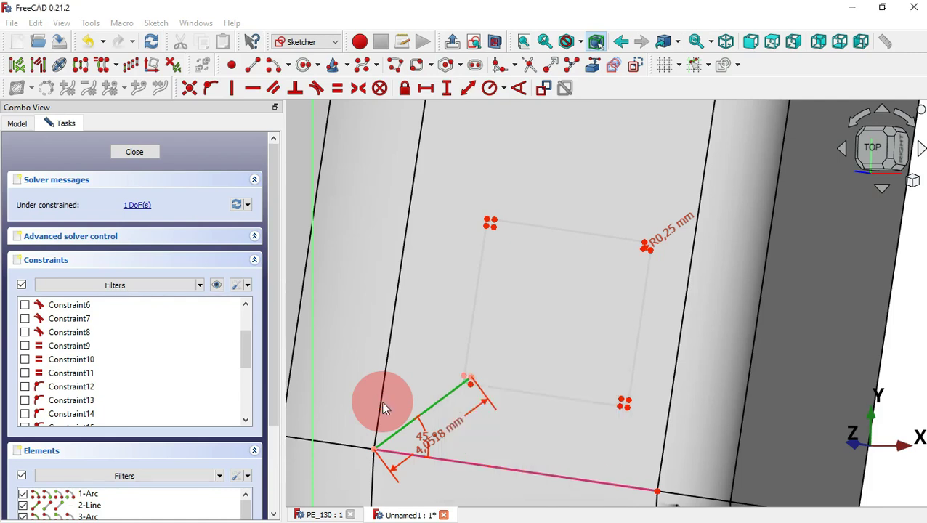
Step: Set the length of the rounded square's upper straight side to 1 mm and close the sketch
{"action": "left_click", "coordinate": [551, 229]}
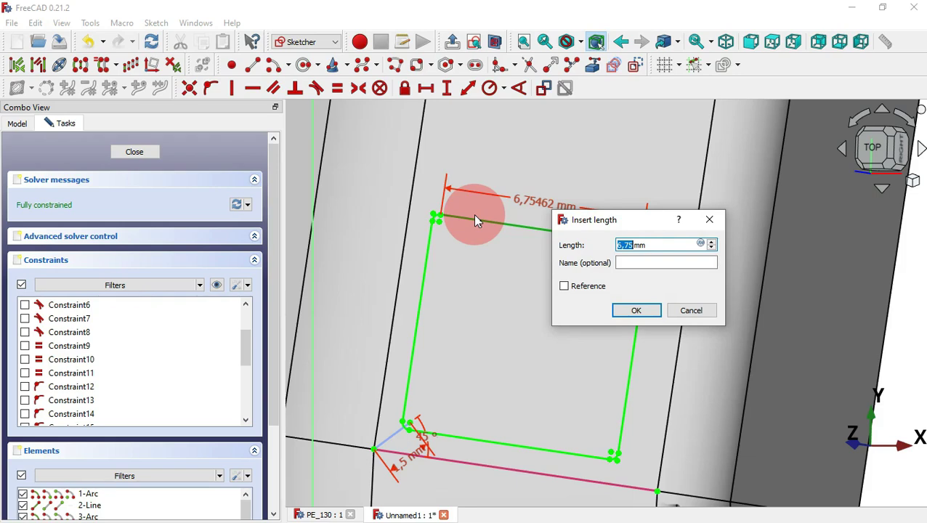
{"action": "type", "text": "1"}
{"action": "key", "text": "Return"}
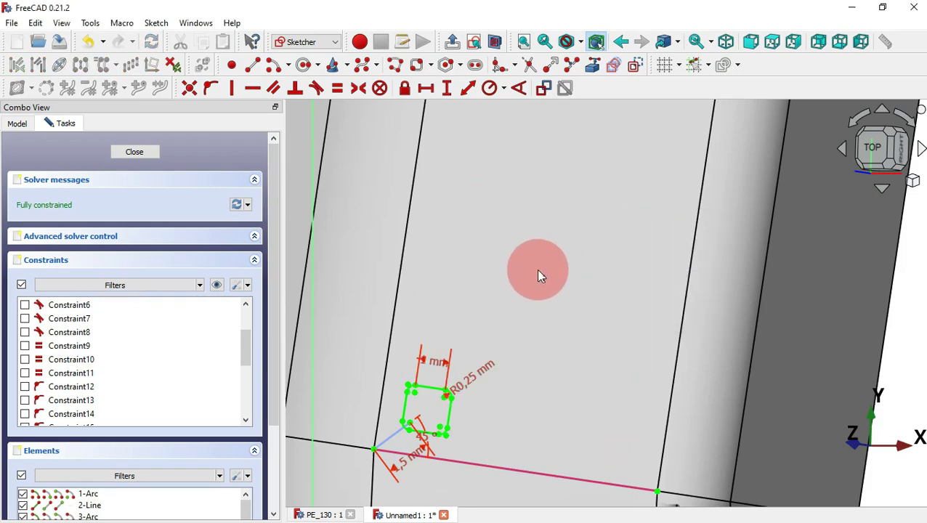
{"action": "key", "text": "Escape"}
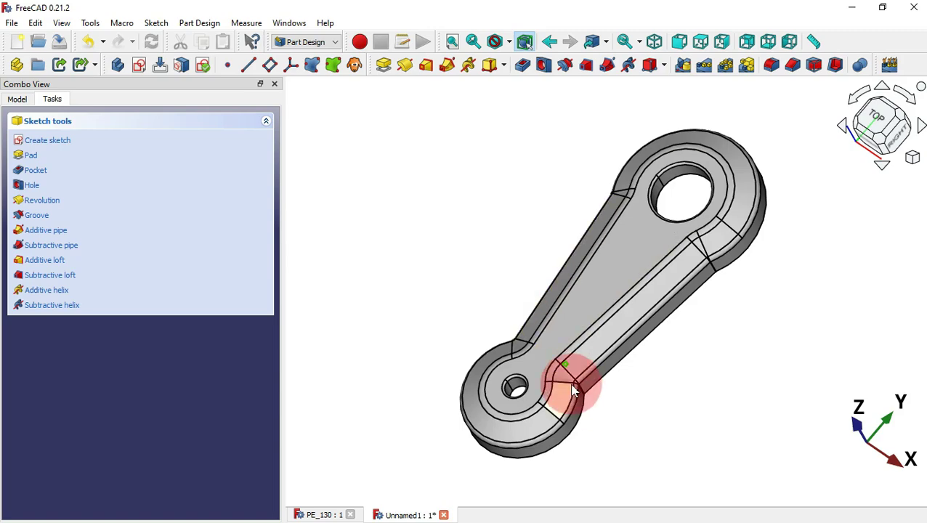
Step: Pad the small rounded-square sketch on the sloped flank to a length of 0.25 mm
{"action": "scroll", "coordinate": [571, 383], "scroll_direction": "up", "scroll_amount": 5}
{"action": "scroll", "coordinate": [573, 389], "scroll_direction": "up", "scroll_amount": 1}
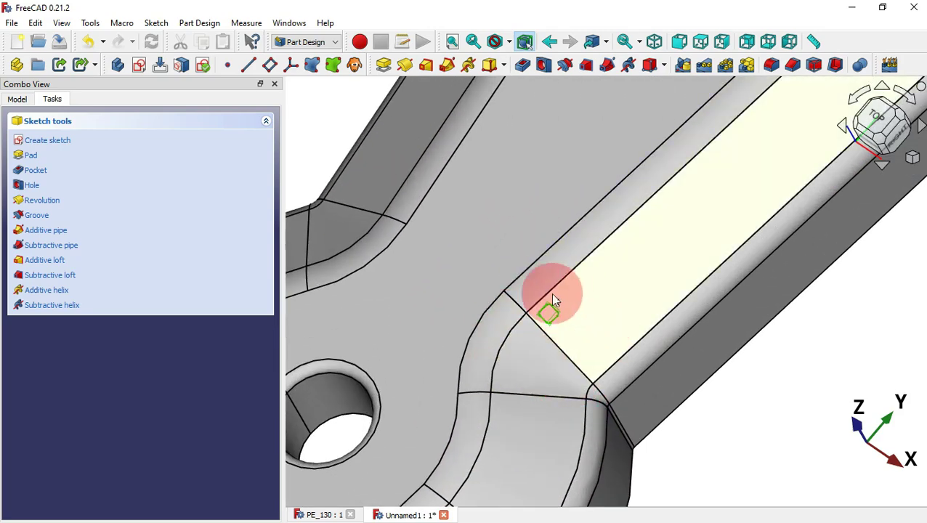
{"action": "left_click", "coordinate": [385, 65]}
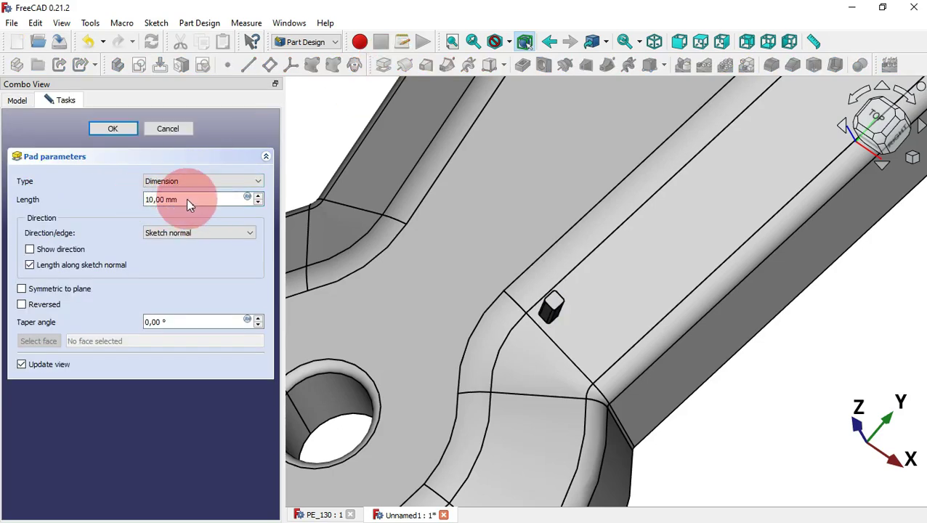
{"action": "left_click_drag", "start_coordinate": [192, 199], "coordinate": [103, 196]}
{"action": "type", "text": "0.25"}
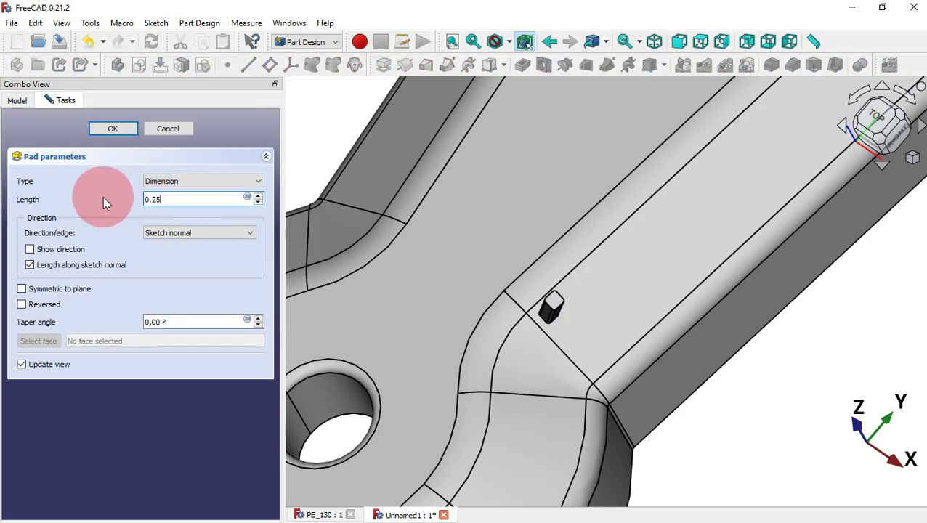
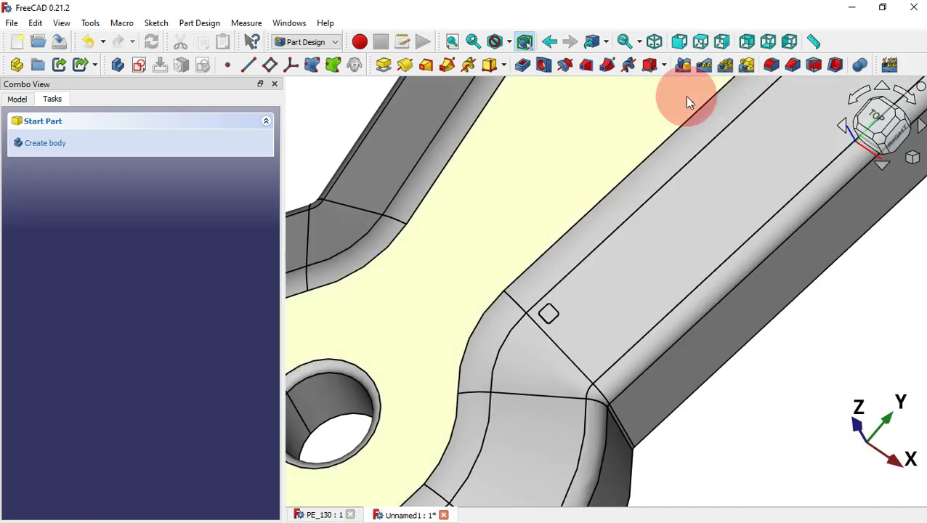
Step: Start a MultiTransform of the small rounded-square pad, Pad003
{"action": "scroll", "coordinate": [618, 251], "scroll_direction": "down", "scroll_amount": 5}
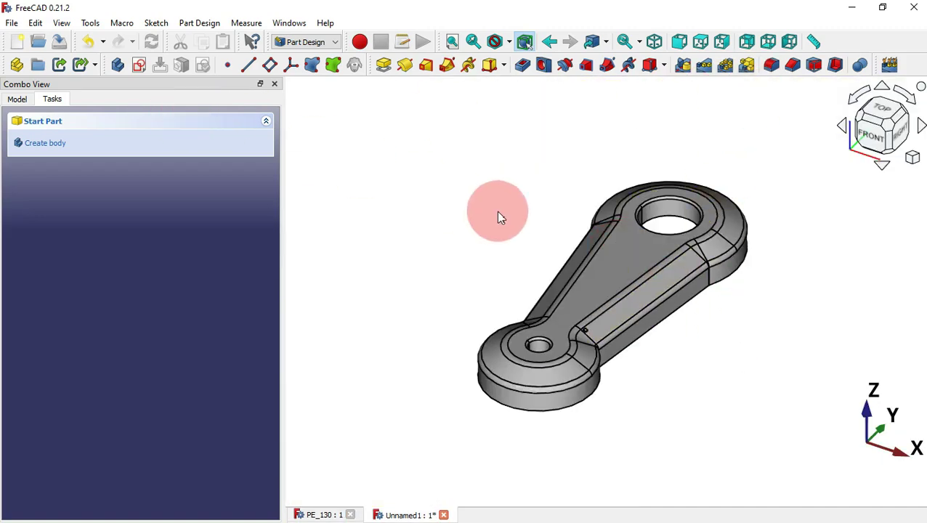
{"action": "left_click", "coordinate": [17, 99]}
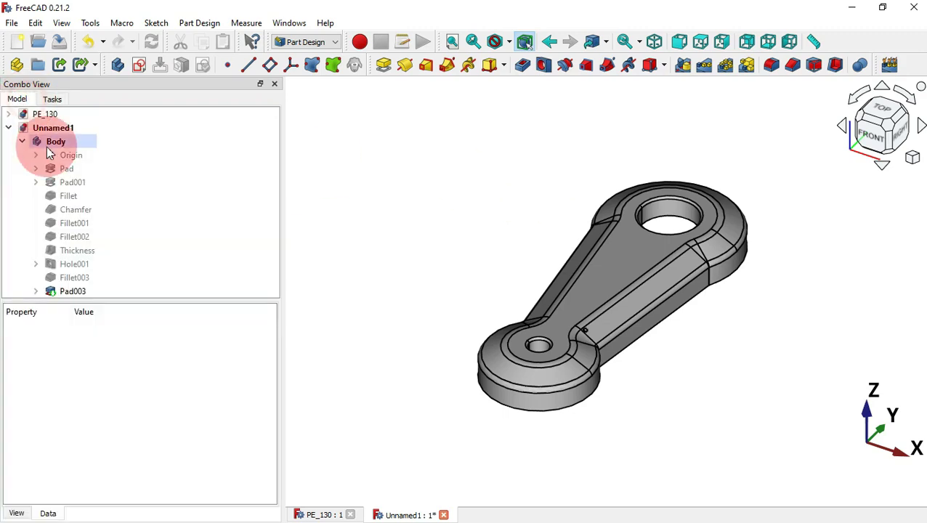
{"action": "left_click", "coordinate": [73, 292]}
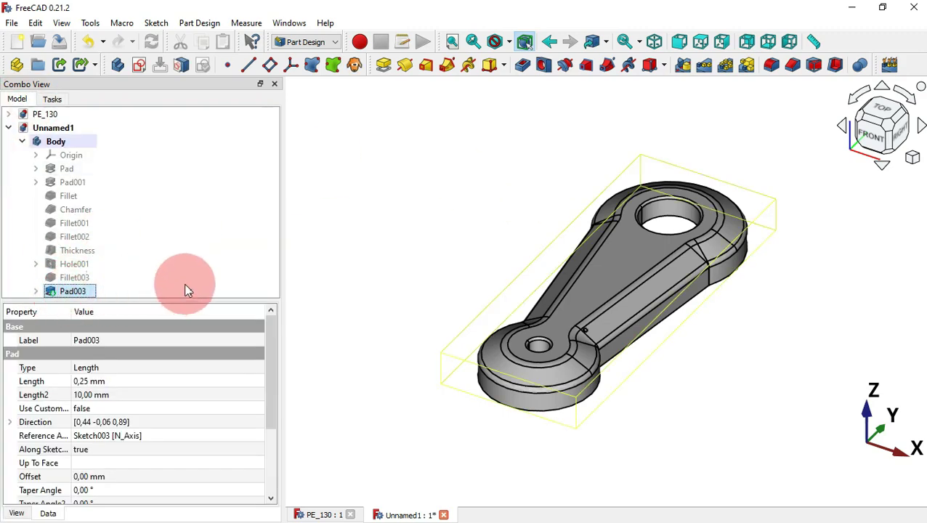
{"action": "left_click", "coordinate": [746, 66]}
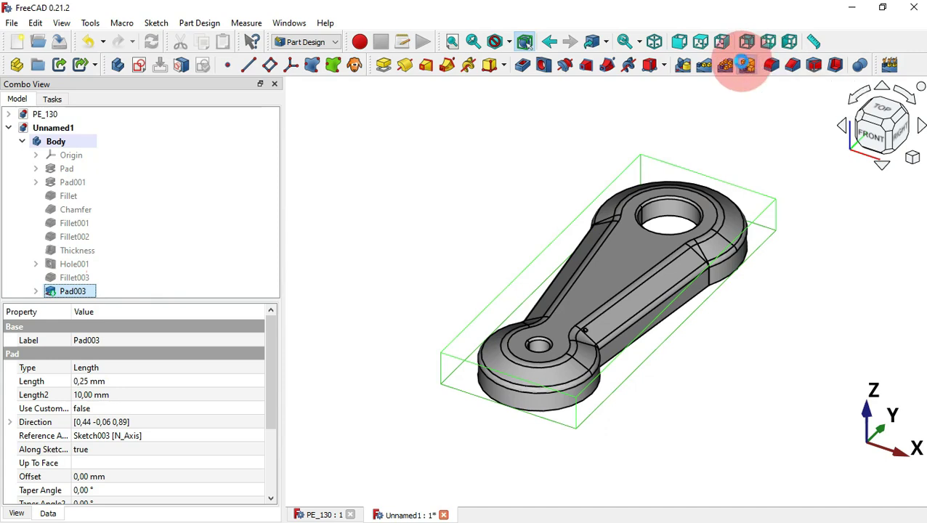
{"action": "left_click", "coordinate": [679, 228]}
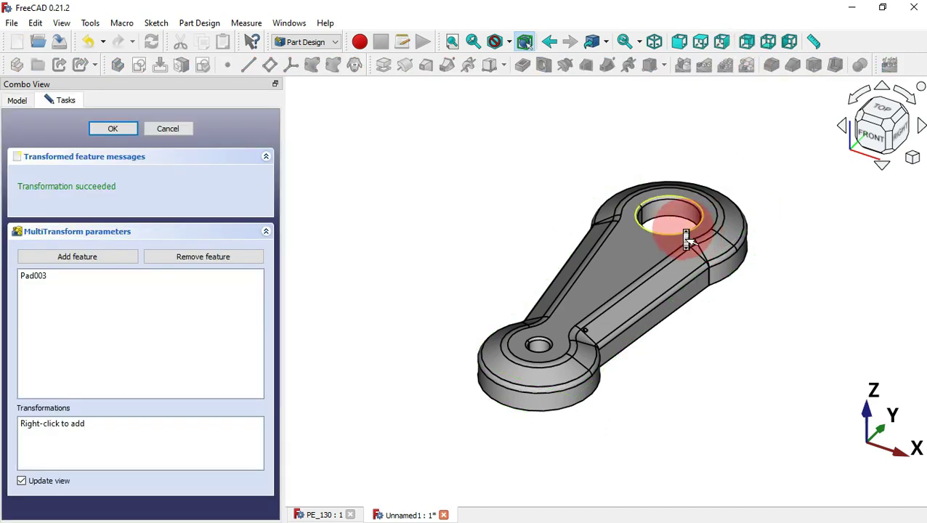
Step: Add a linear pattern to the MultiTransform and use the sloped flank's upper long edge as its direction reference
{"action": "scroll", "coordinate": [682, 237], "scroll_direction": "up", "scroll_amount": 3}
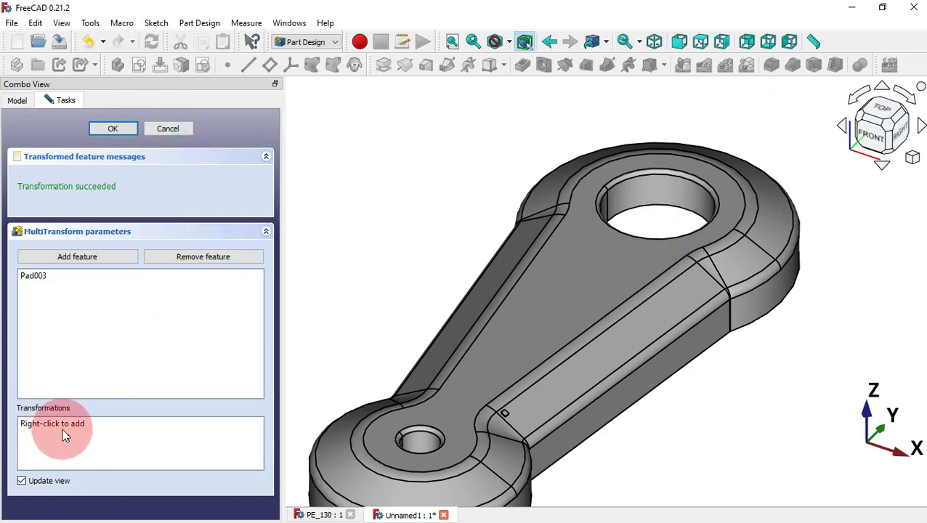
{"action": "right_click", "coordinate": [120, 450]}
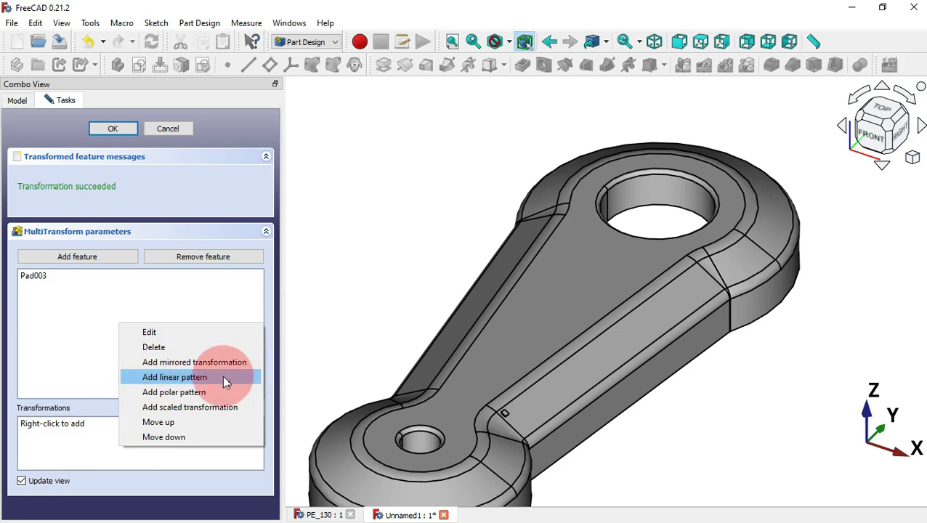
{"action": "left_click", "coordinate": [223, 377]}
{"action": "left_click_drag", "start_coordinate": [280, 313], "coordinate": [269, 473]}
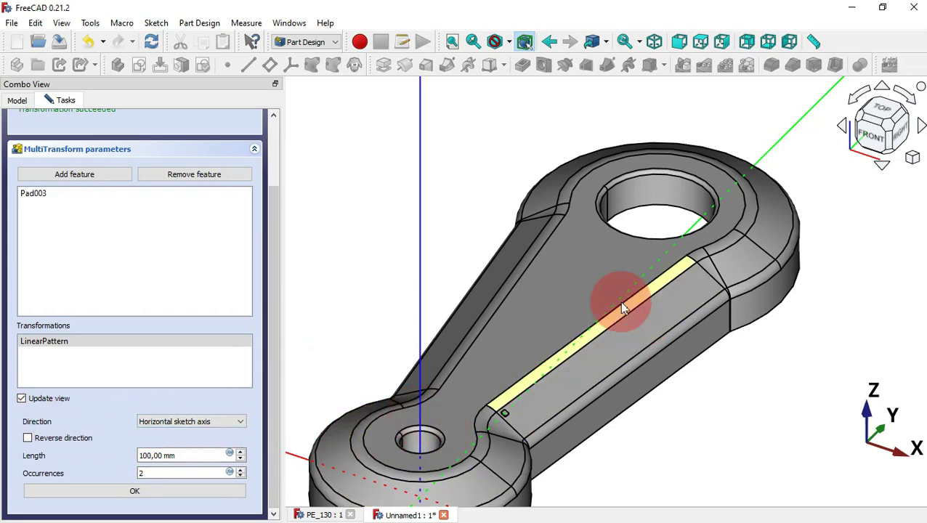
{"action": "left_click", "coordinate": [186, 428]}
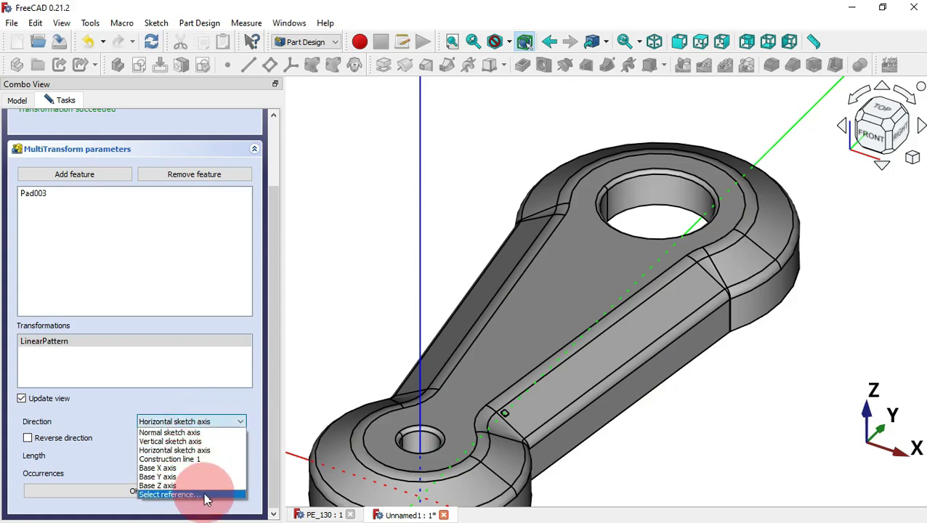
{"action": "left_click", "coordinate": [206, 495]}
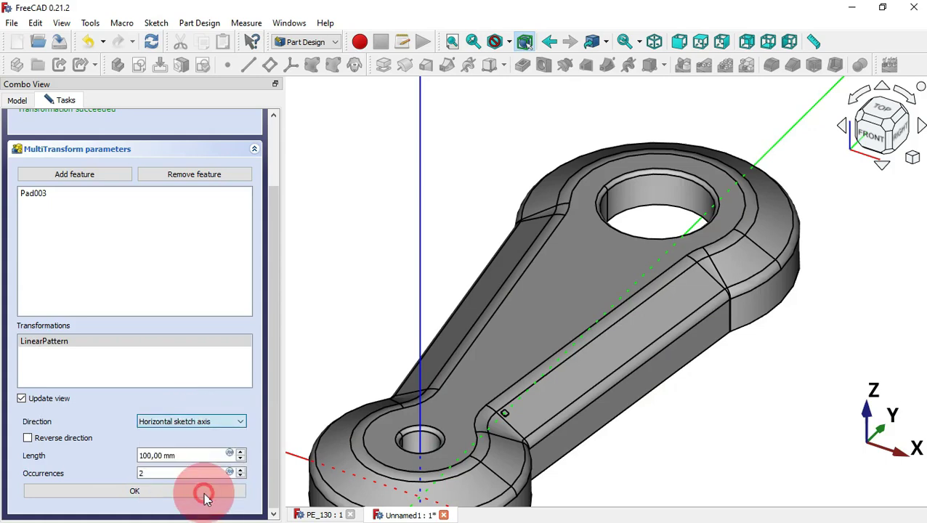
{"action": "left_click", "coordinate": [604, 336]}
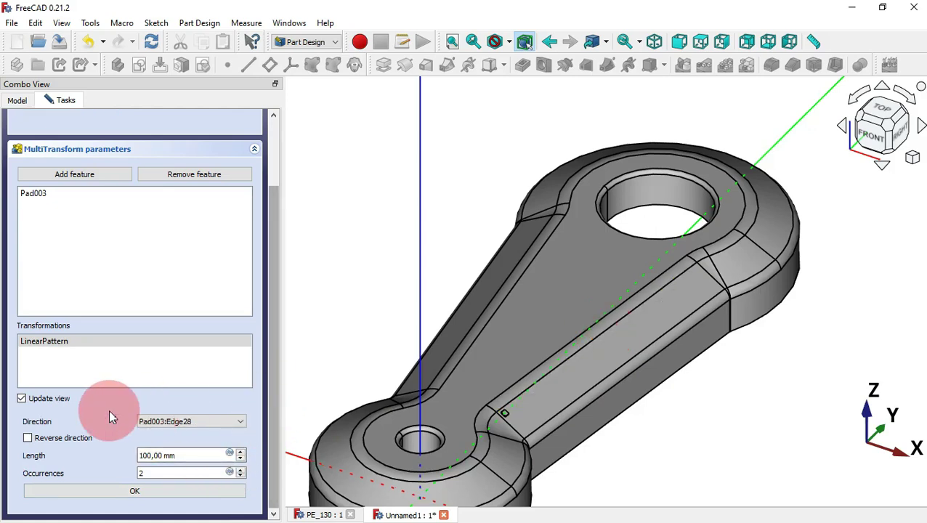
Step: Set the linear pattern along the flank's long edge to a length of 70 mm with 25 occurrences and accept it
{"action": "left_click_drag", "start_coordinate": [196, 456], "coordinate": [69, 448]}
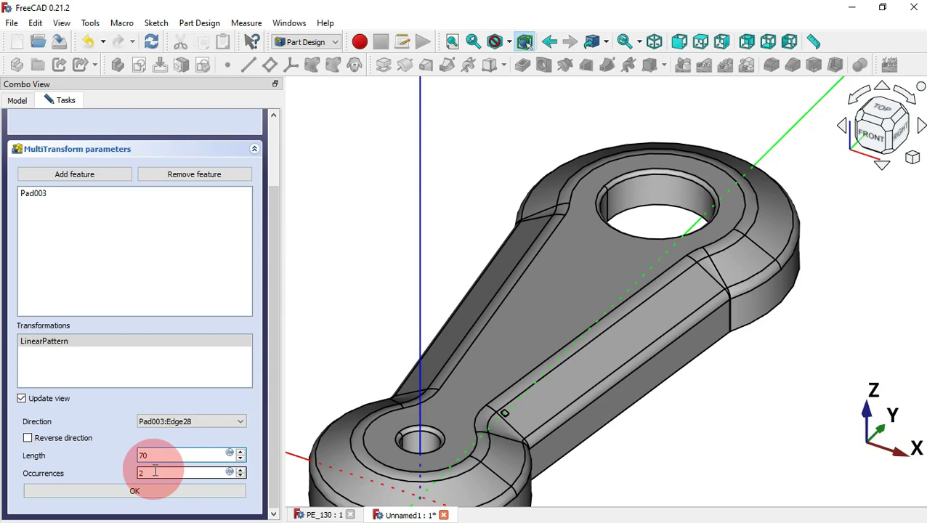
{"action": "left_click_drag", "start_coordinate": [166, 472], "coordinate": [122, 473]}
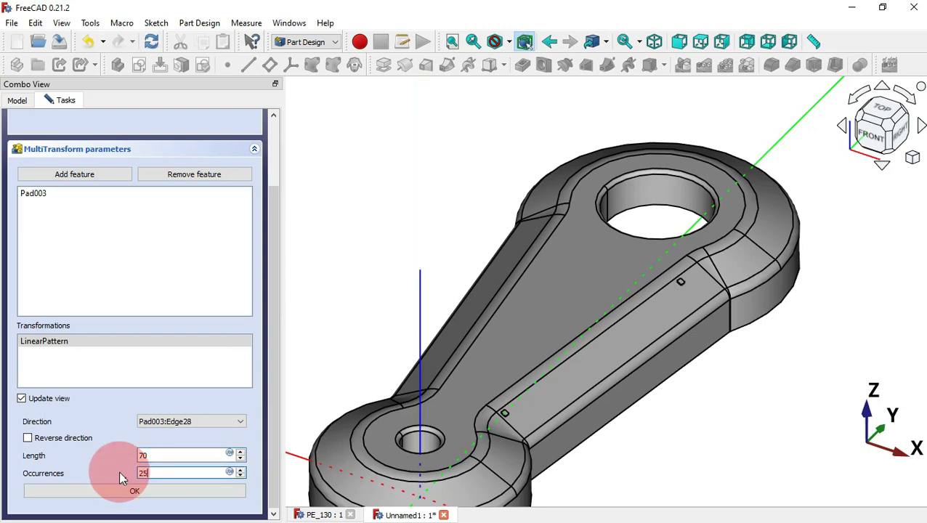
{"action": "type", "text": "25"}
{"action": "left_click", "coordinate": [191, 492]}
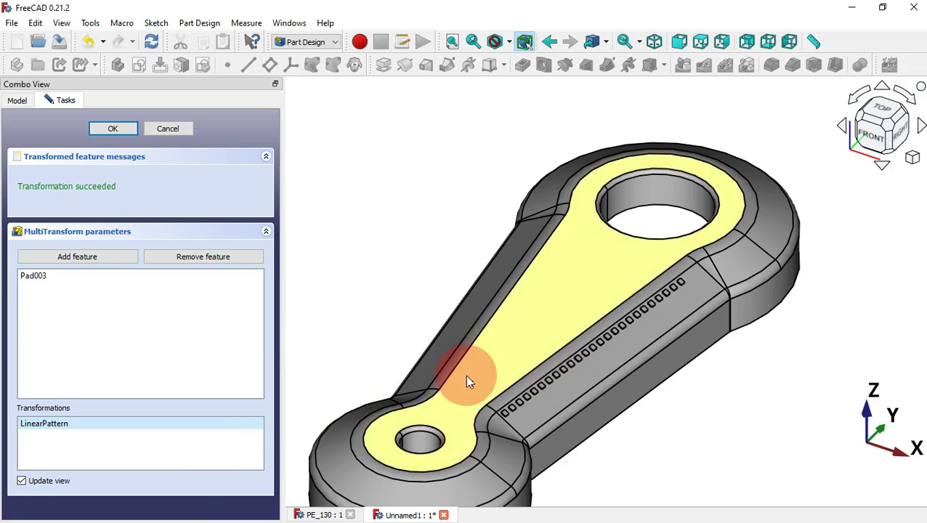
{"action": "left_click", "coordinate": [555, 382]}
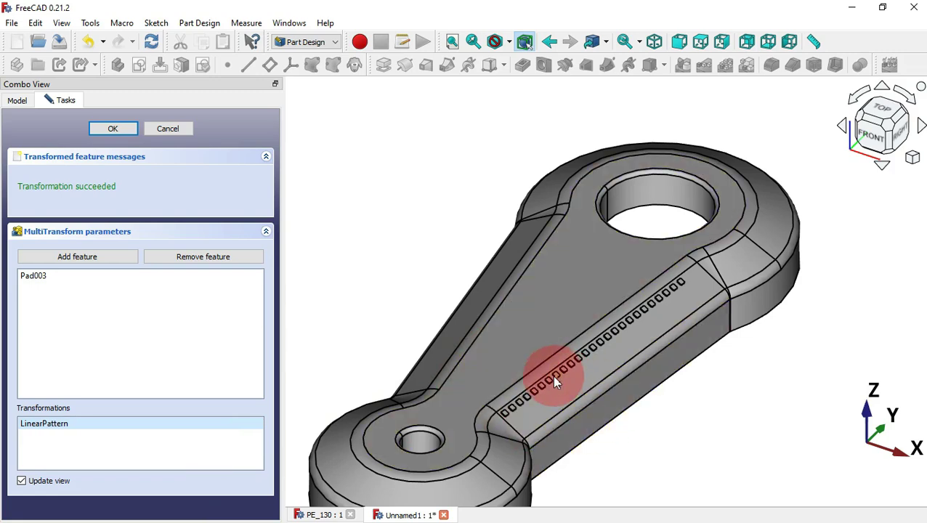
Step: Add a second linear pattern to the MultiTransform, using the short edge at the flank's small-hole end as its direction reference
{"action": "right_click", "coordinate": [154, 456]}
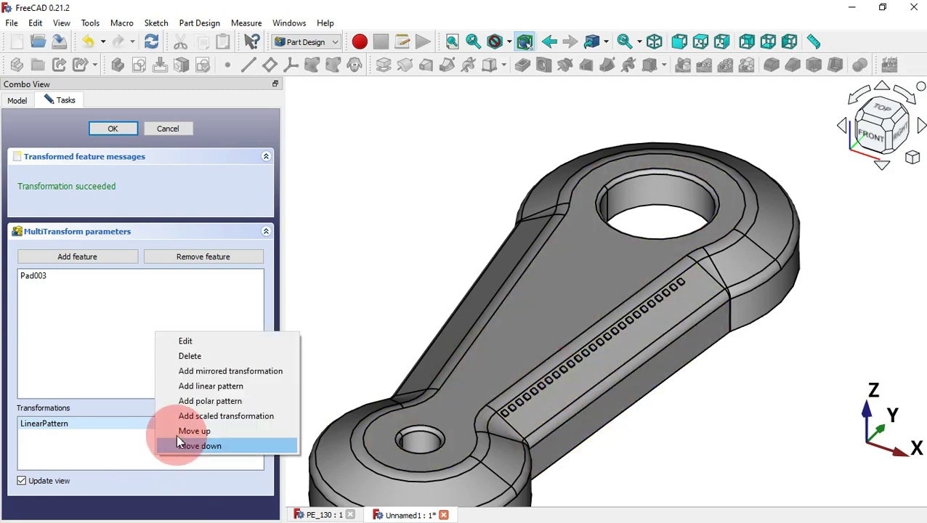
{"action": "left_click", "coordinate": [263, 387]}
{"action": "scroll", "coordinate": [270, 322], "scroll_direction": "down", "scroll_amount": 2}
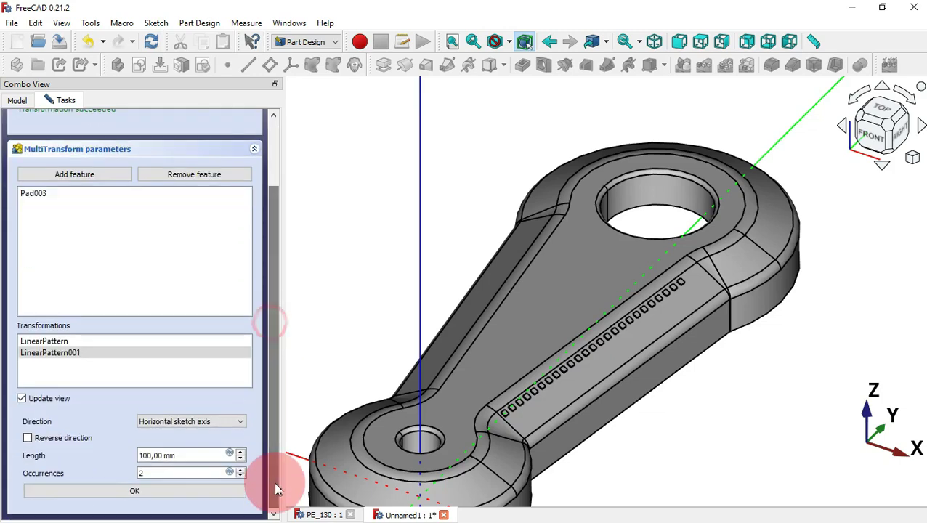
{"action": "left_click", "coordinate": [161, 422]}
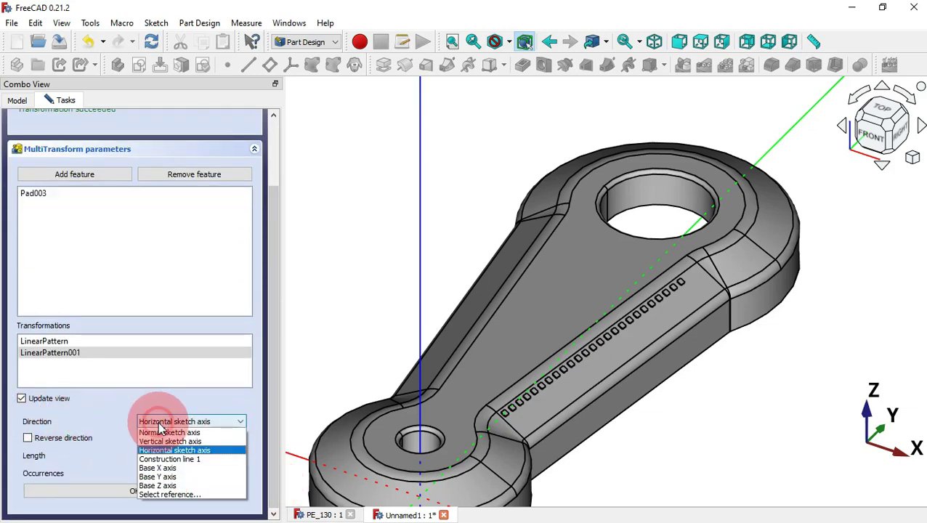
{"action": "left_click", "coordinate": [203, 494]}
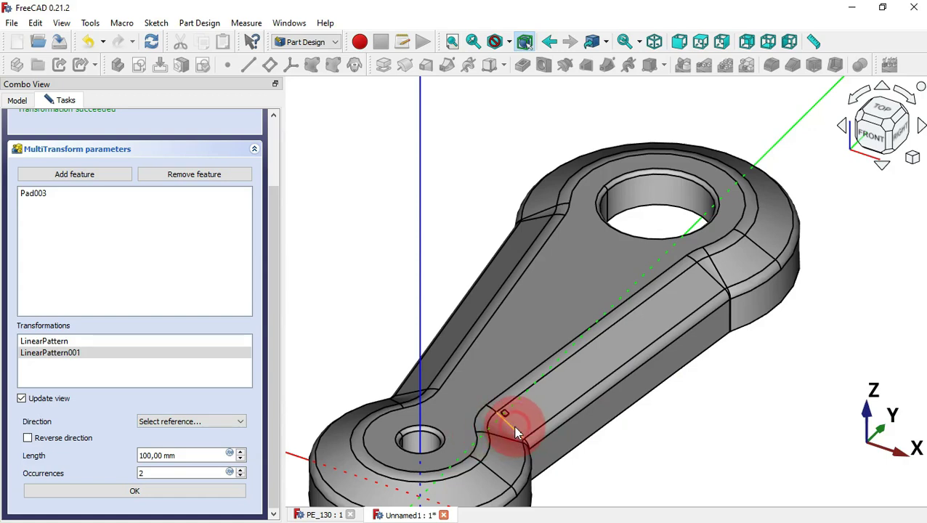
{"action": "left_click", "coordinate": [514, 433]}
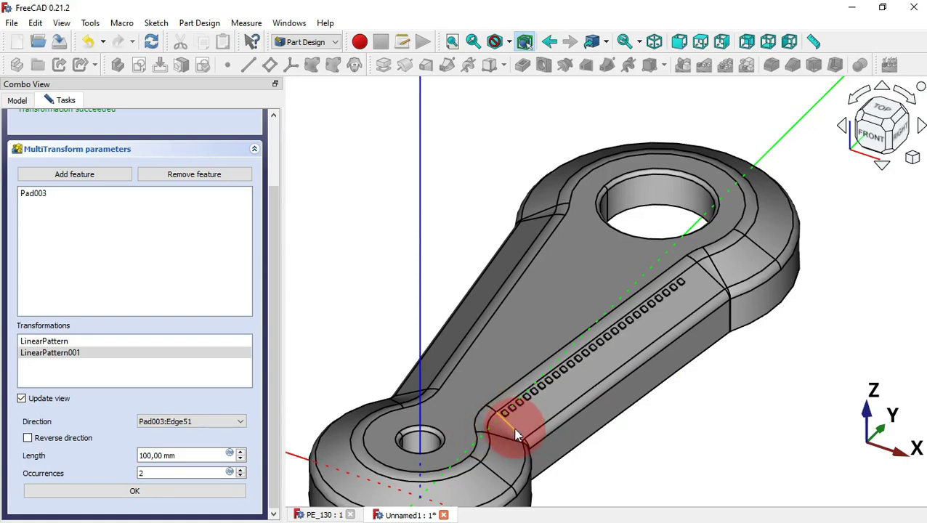
Step: Set the second linear pattern across the flank to a length of 6.5 mm with 4 occurrences and accept it
{"action": "left_click_drag", "start_coordinate": [190, 455], "coordinate": [104, 460]}
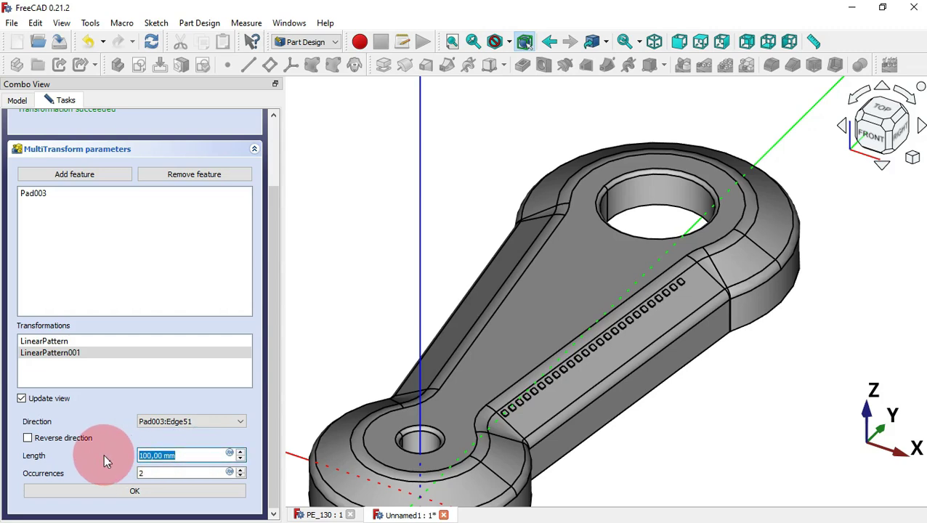
{"action": "type", "text": "6.5"}
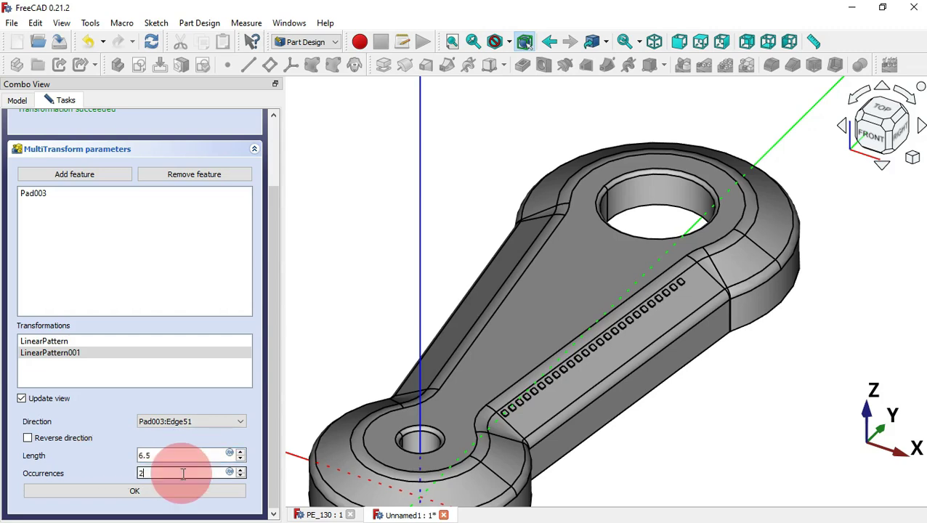
{"action": "double_click", "coordinate": [182, 473]}
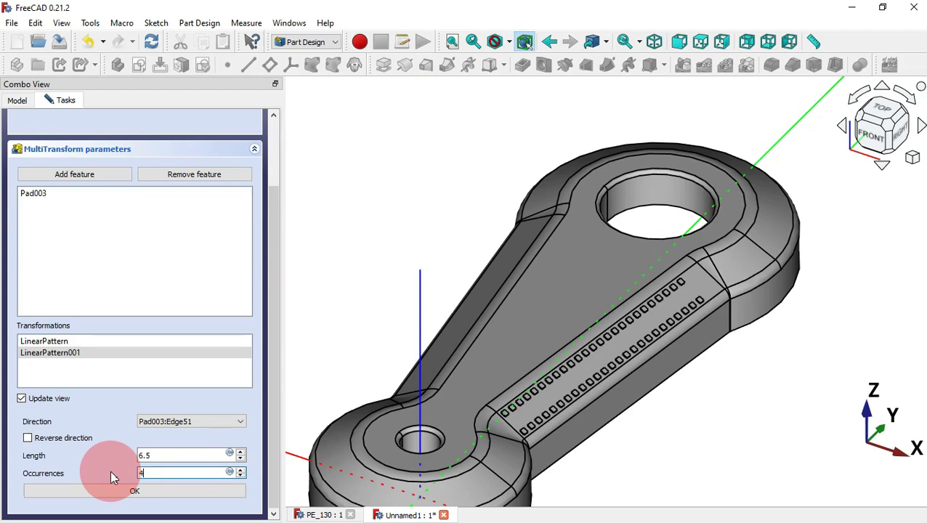
{"action": "left_click", "coordinate": [153, 493]}
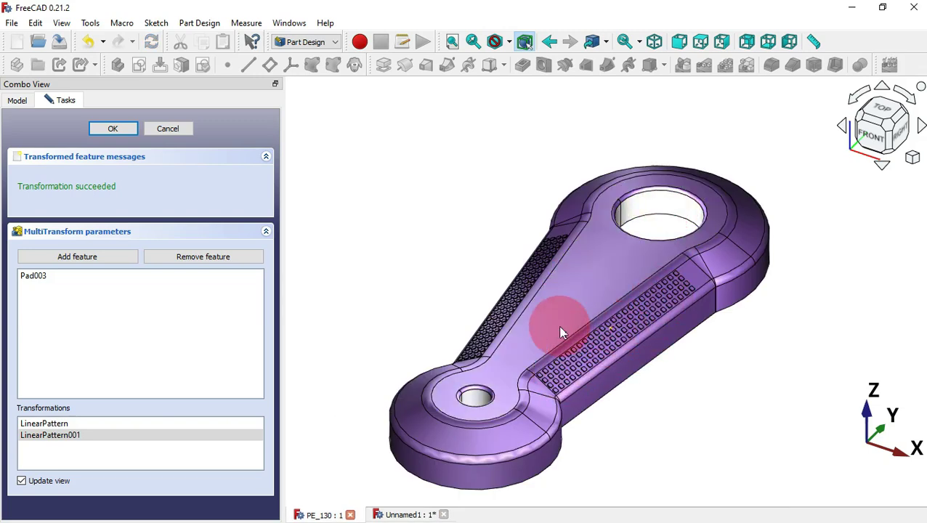
{"action": "scroll", "coordinate": [526, 293], "scroll_direction": "up", "scroll_amount": 2}
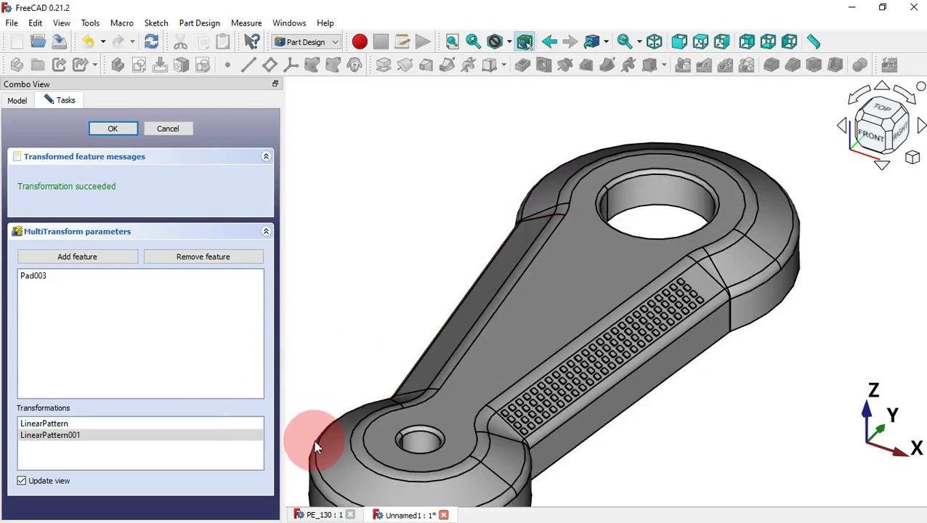
Step: Add a mirrored transformation to the MultiTransform after the two linear patterns
{"action": "left_click", "coordinate": [205, 455]}
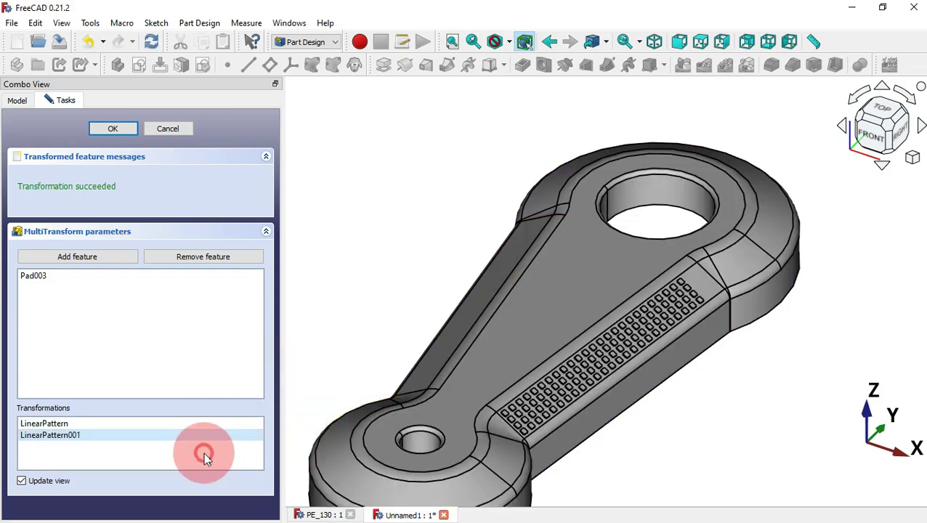
{"action": "right_click", "coordinate": [158, 452]}
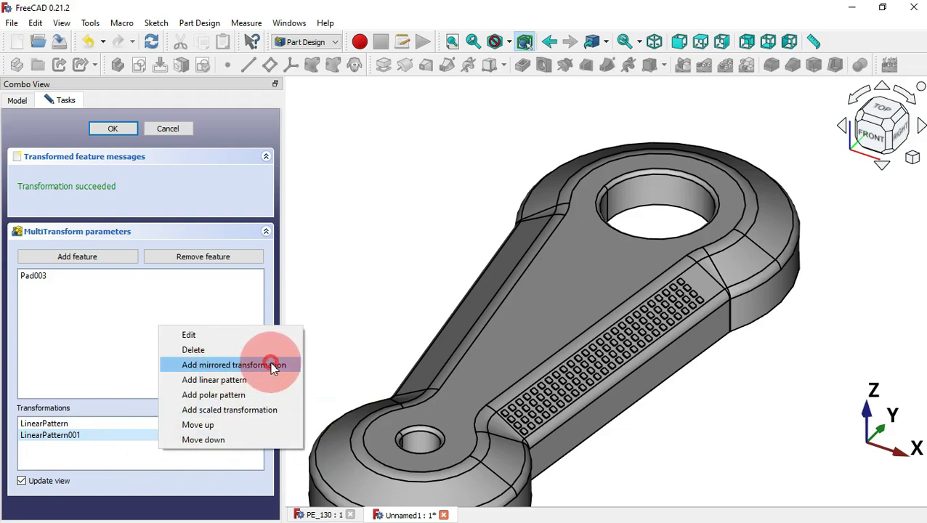
{"action": "left_click", "coordinate": [273, 367]}
{"action": "scroll", "coordinate": [271, 337], "scroll_direction": "down", "scroll_amount": 1}
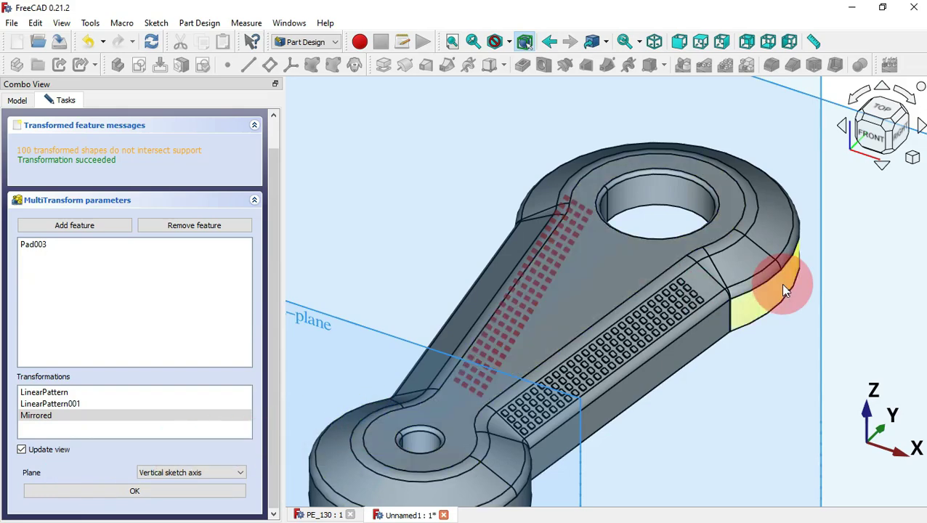
{"action": "scroll", "coordinate": [783, 289], "scroll_direction": "down", "scroll_amount": 3}
{"action": "scroll", "coordinate": [781, 286], "scroll_direction": "down", "scroll_amount": 3}
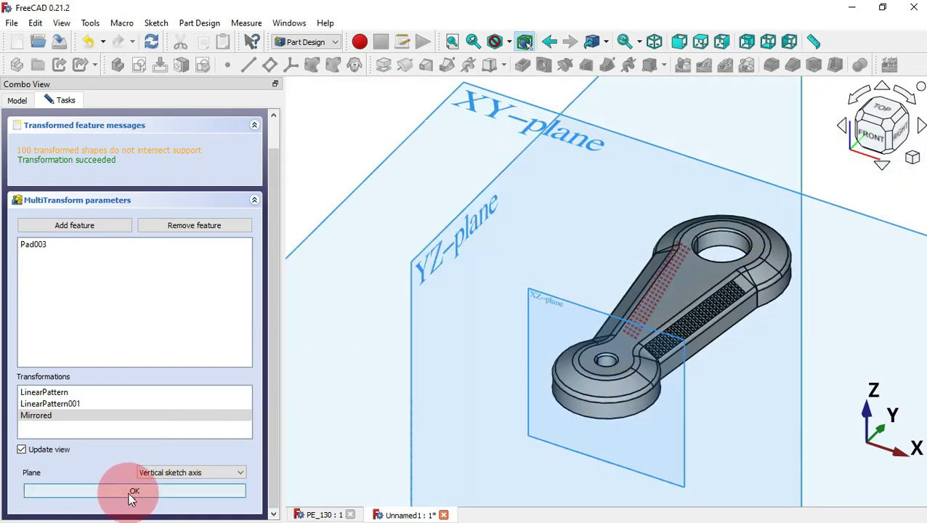
Step: Set the mirror plane to the Base YZ plane to texture the opposite flank, and finish the MultiTransform
{"action": "left_click", "coordinate": [222, 473]}
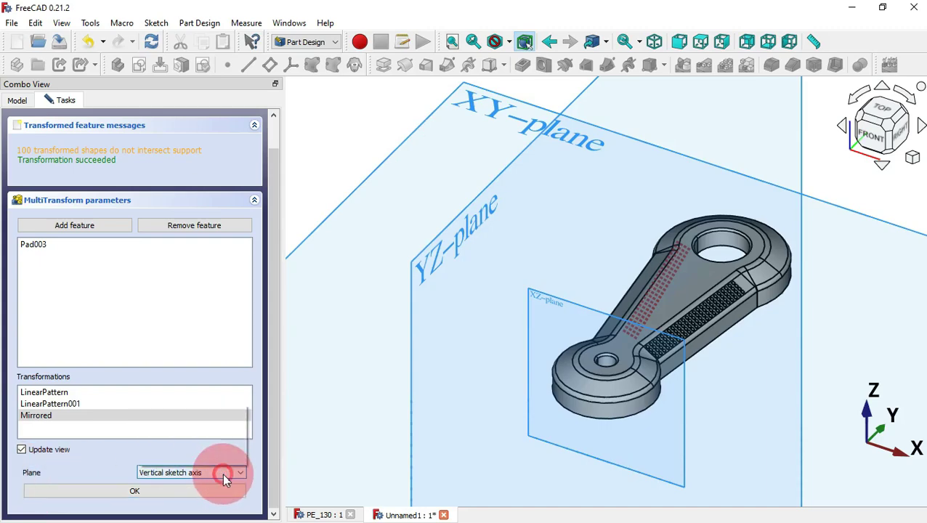
{"action": "left_click", "coordinate": [204, 448]}
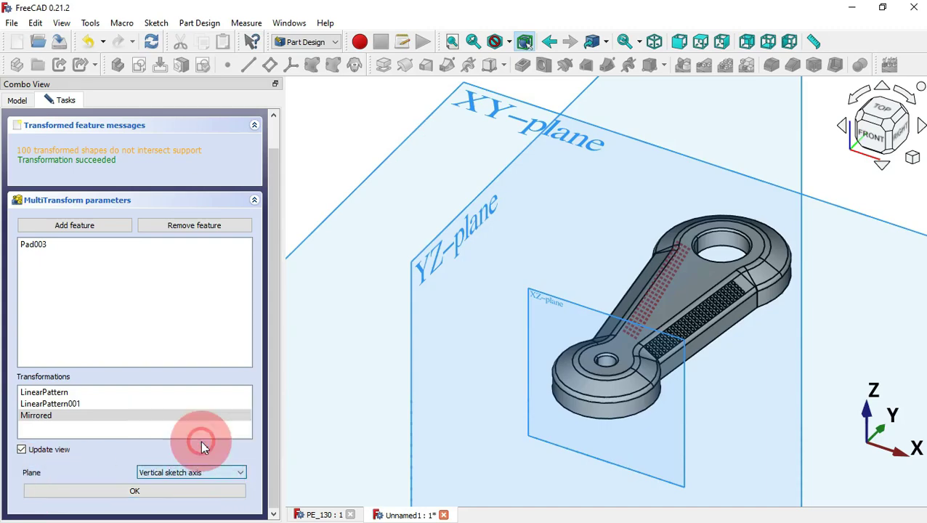
{"action": "scroll", "coordinate": [697, 306], "scroll_direction": "up", "scroll_amount": 5}
{"action": "middle_click_drag", "start_coordinate": [612, 244], "coordinate": [675, 305]}
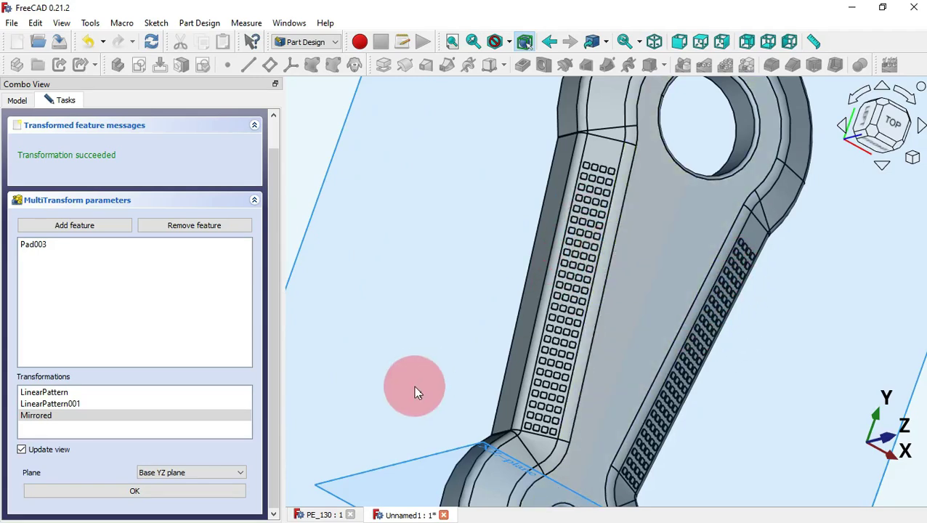
{"action": "left_click", "coordinate": [138, 492]}
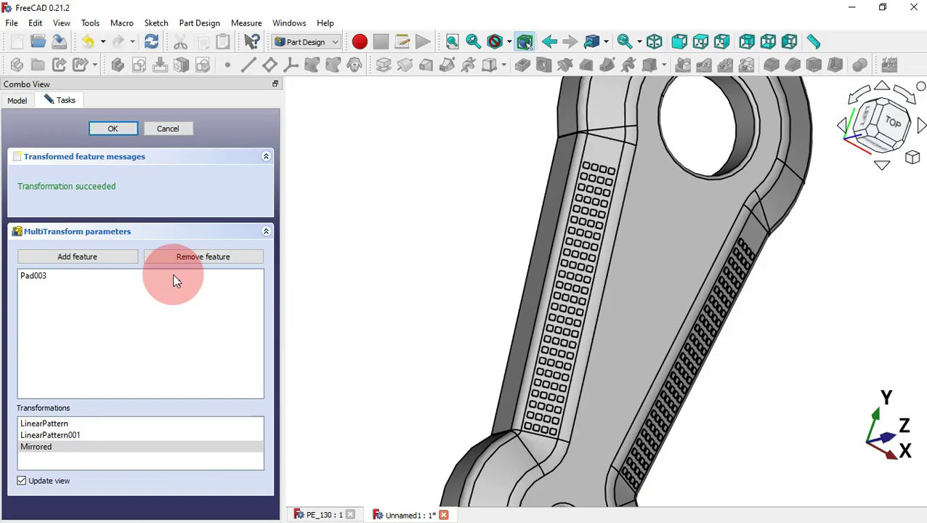
{"action": "left_click", "coordinate": [113, 128]}
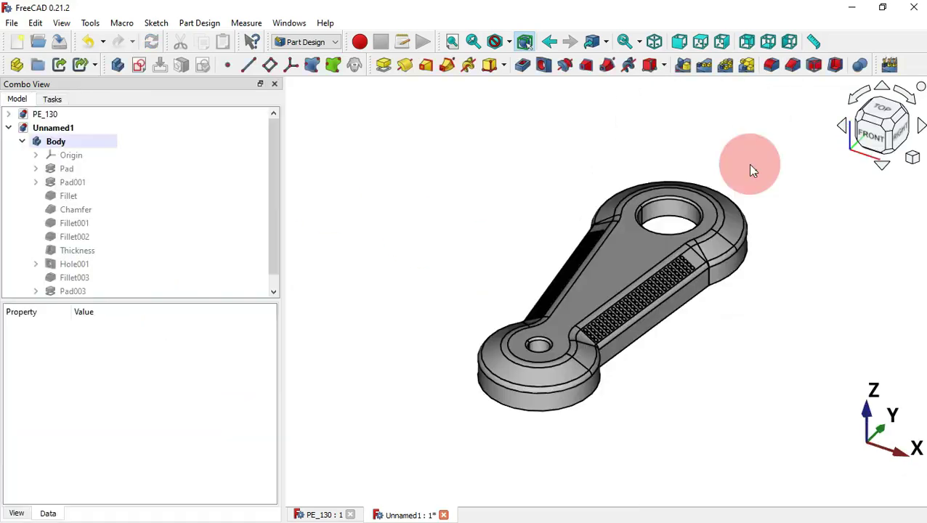
Step: Examine the finished lever from several sides and compare it with the reference model in the PE_130 document
{"action": "left_click_drag", "start_coordinate": [751, 169], "coordinate": [487, 215]}
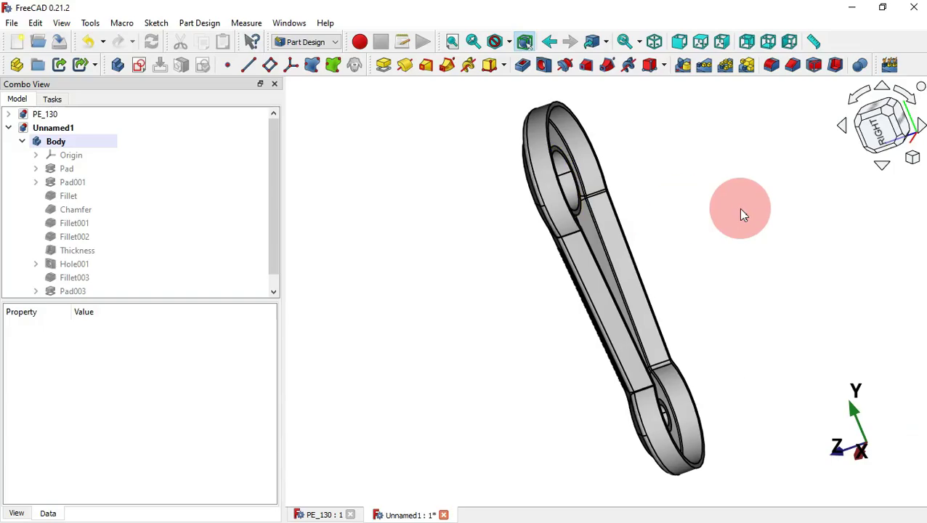
{"action": "key", "text": "2"}
{"action": "key", "text": "ctrl+Tab"}
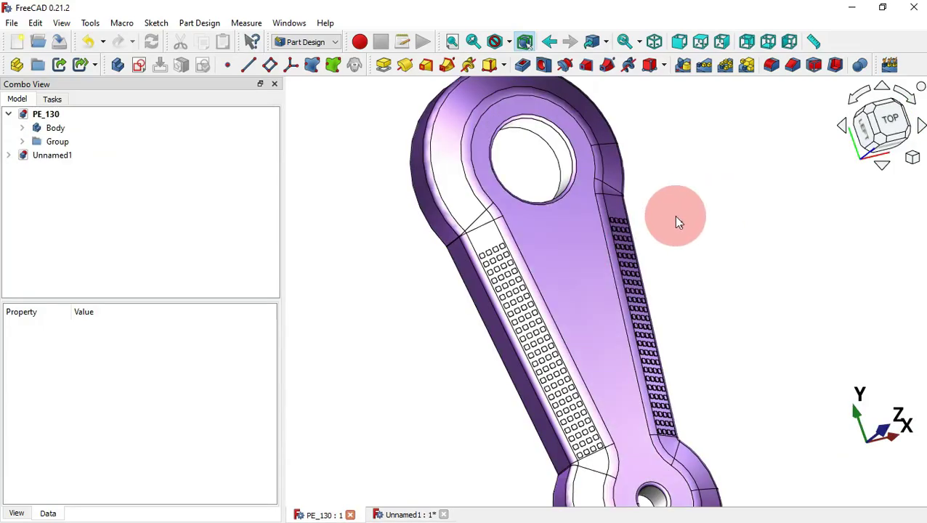
{"action": "left_click_drag", "start_coordinate": [824, 262], "coordinate": [830, 179]}
{"action": "left_click_drag", "start_coordinate": [857, 273], "coordinate": [703, 223]}
{"action": "left_click_drag", "start_coordinate": [812, 227], "coordinate": [771, 392]}
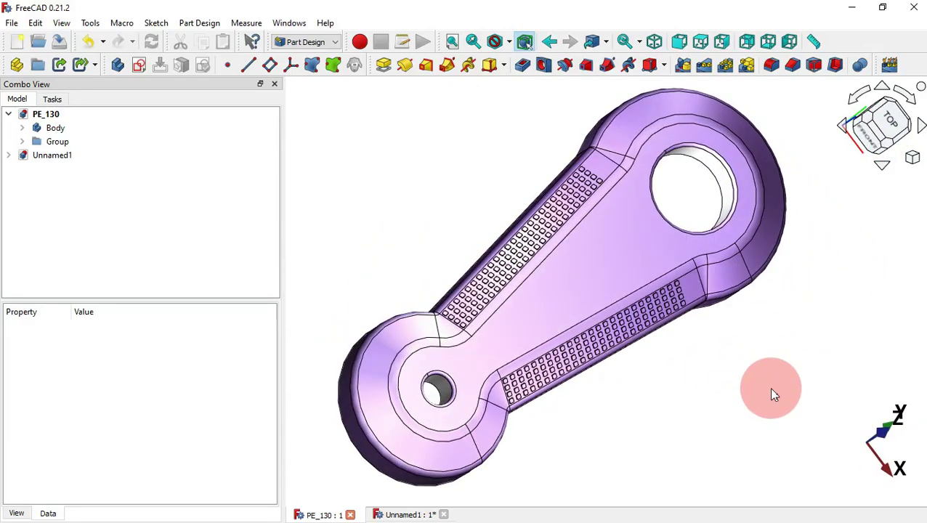
{"action": "left_click_drag", "start_coordinate": [692, 155], "coordinate": [678, 320]}
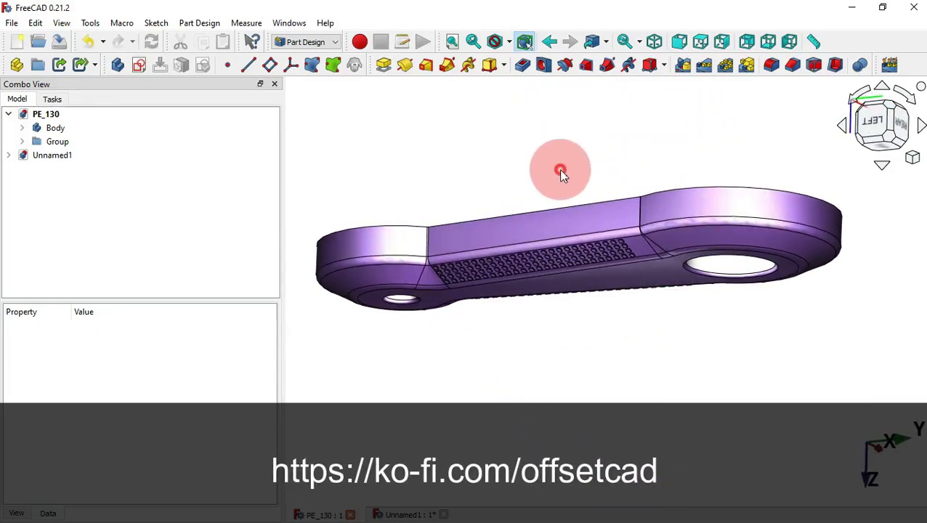
{"action": "left_click_drag", "start_coordinate": [560, 173], "coordinate": [637, 352]}
{"action": "left_click_drag", "start_coordinate": [715, 194], "coordinate": [570, 336]}
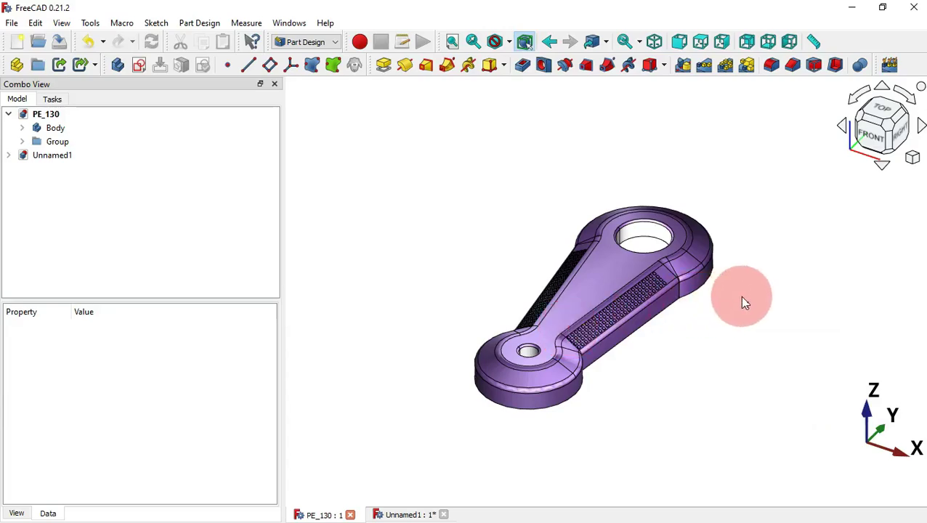